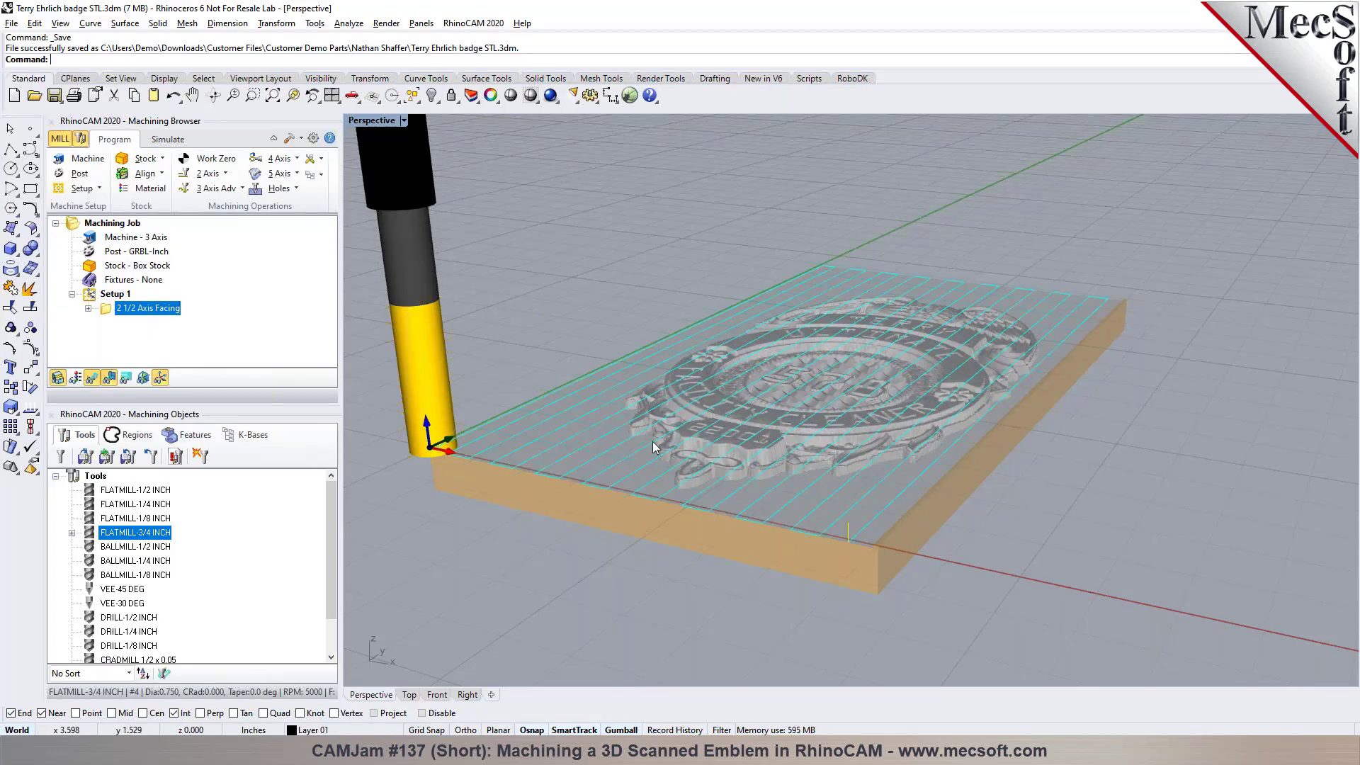
# Step: Start a 3-axis Horizontal Roughing operation for the emblem and select the FLATMILL-1/4 INCH tool
pyautogui.click(167, 141)
pyautogui.click(115, 140)
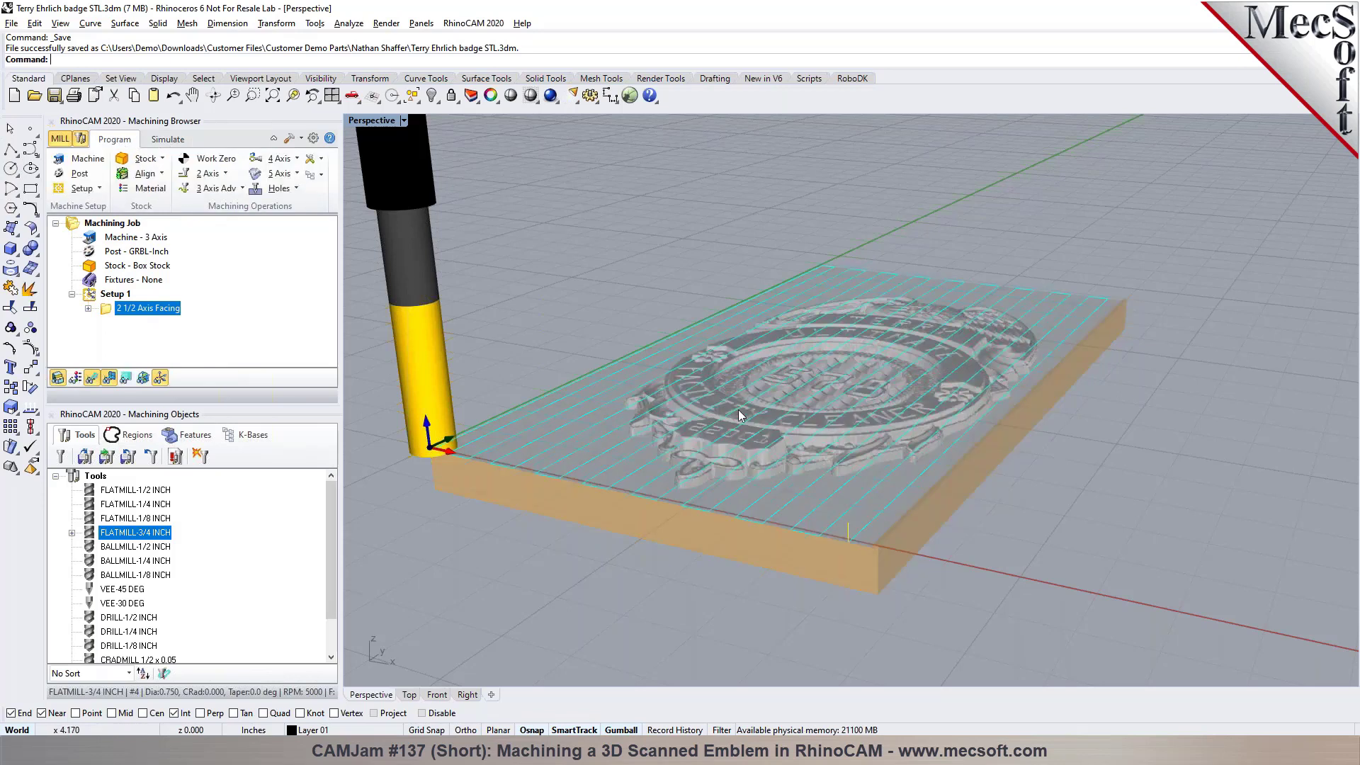
pyautogui.click(235, 189)
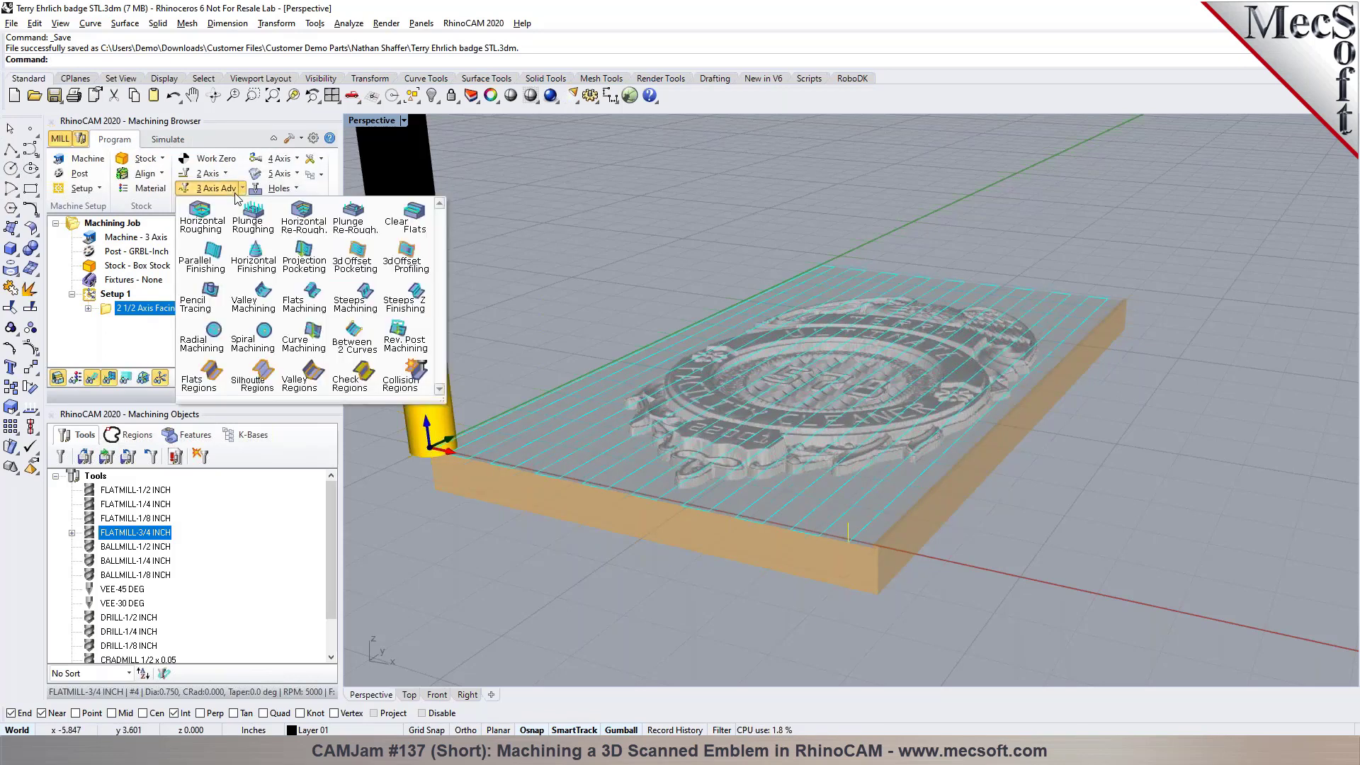
pyautogui.click(211, 231)
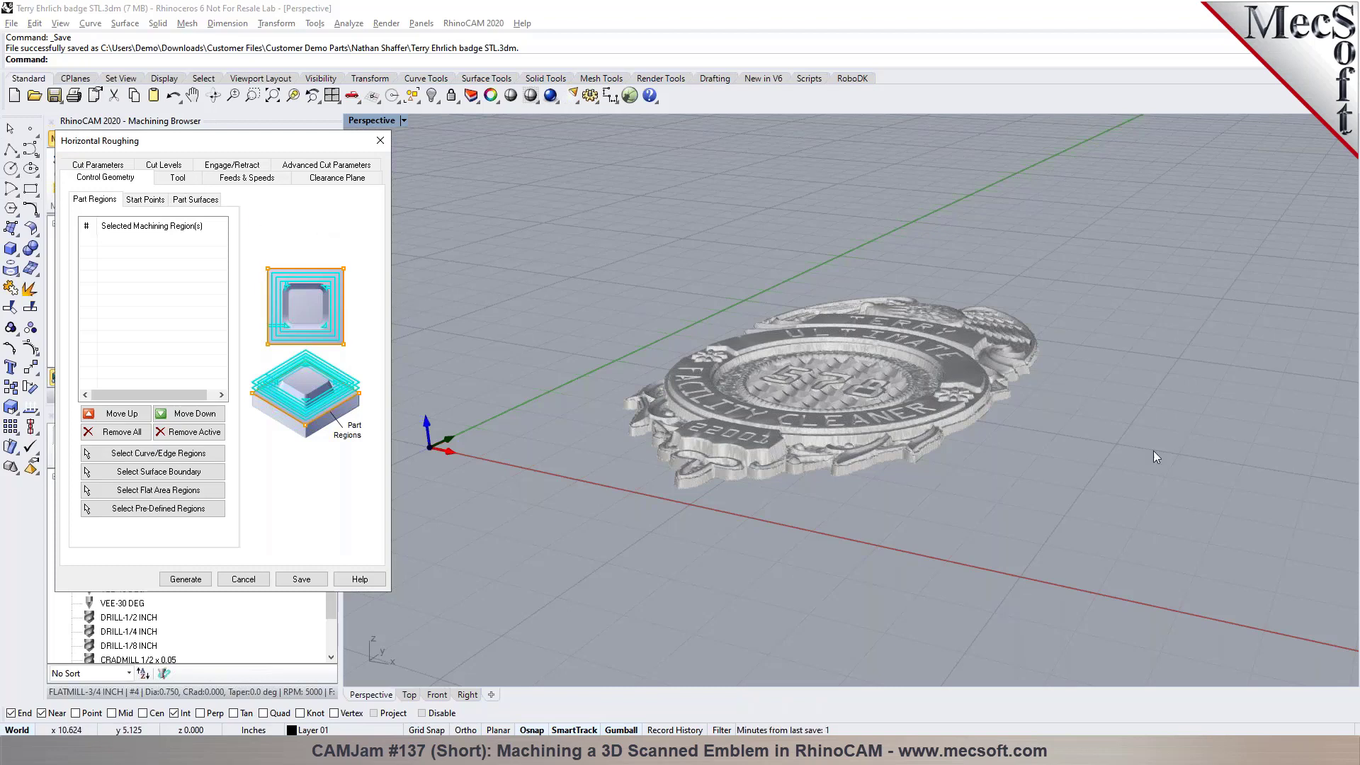
pyautogui.click(172, 183)
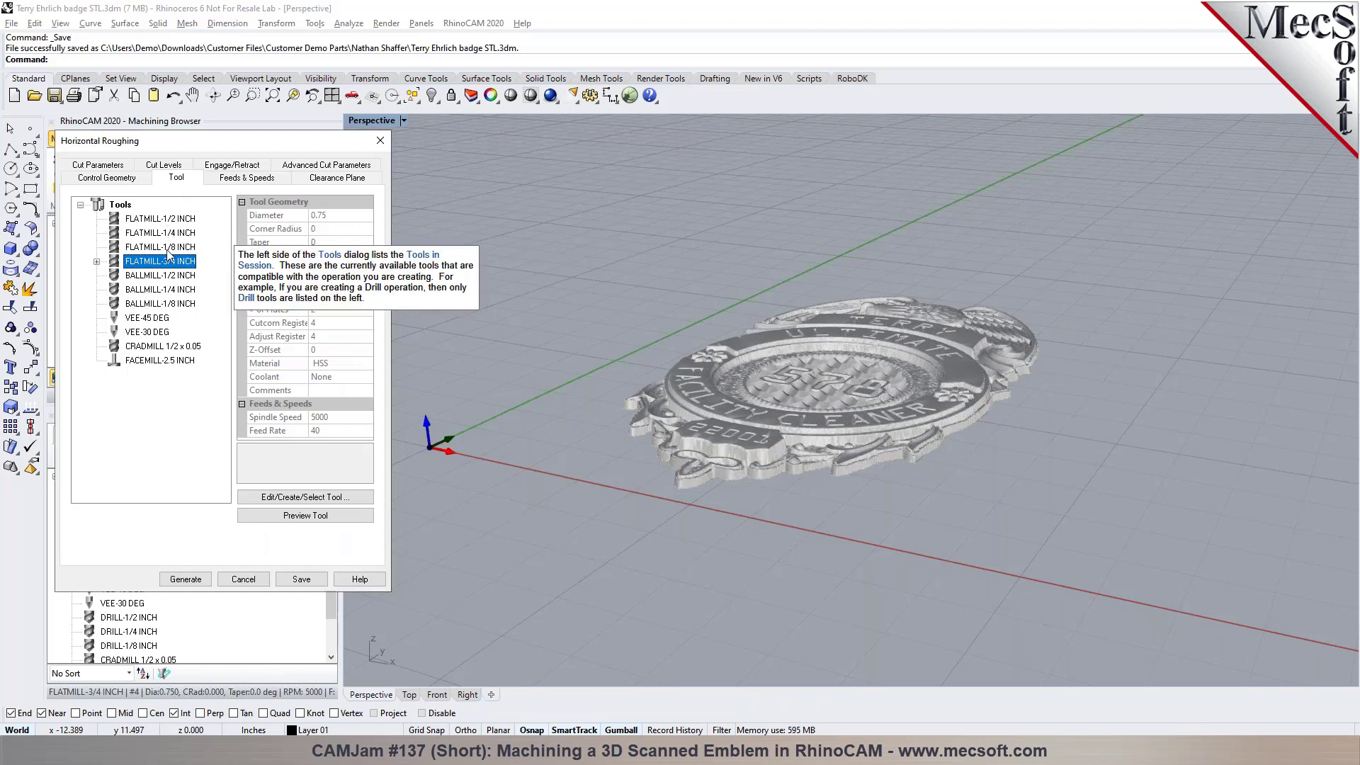
pyautogui.scroll(10, 719, 381)
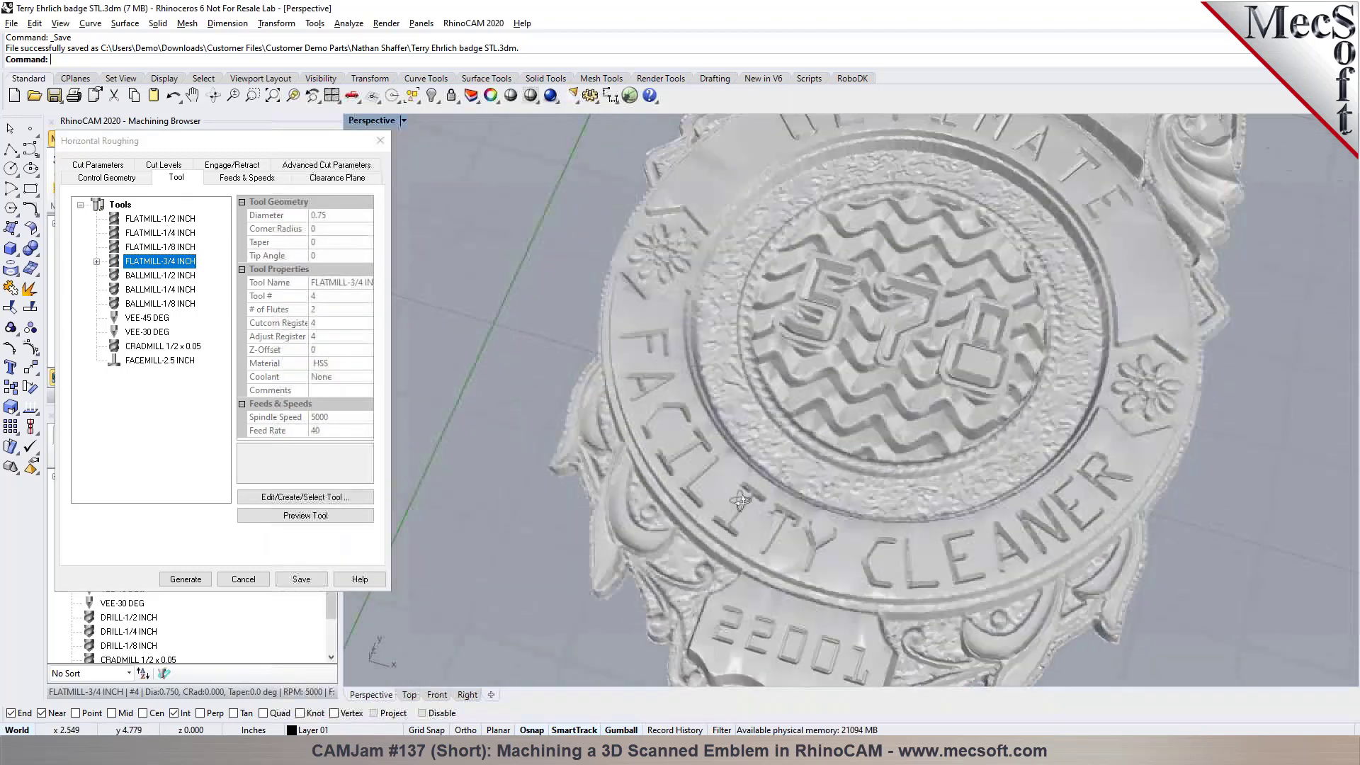
pyautogui.scroll(-10, 554, 379)
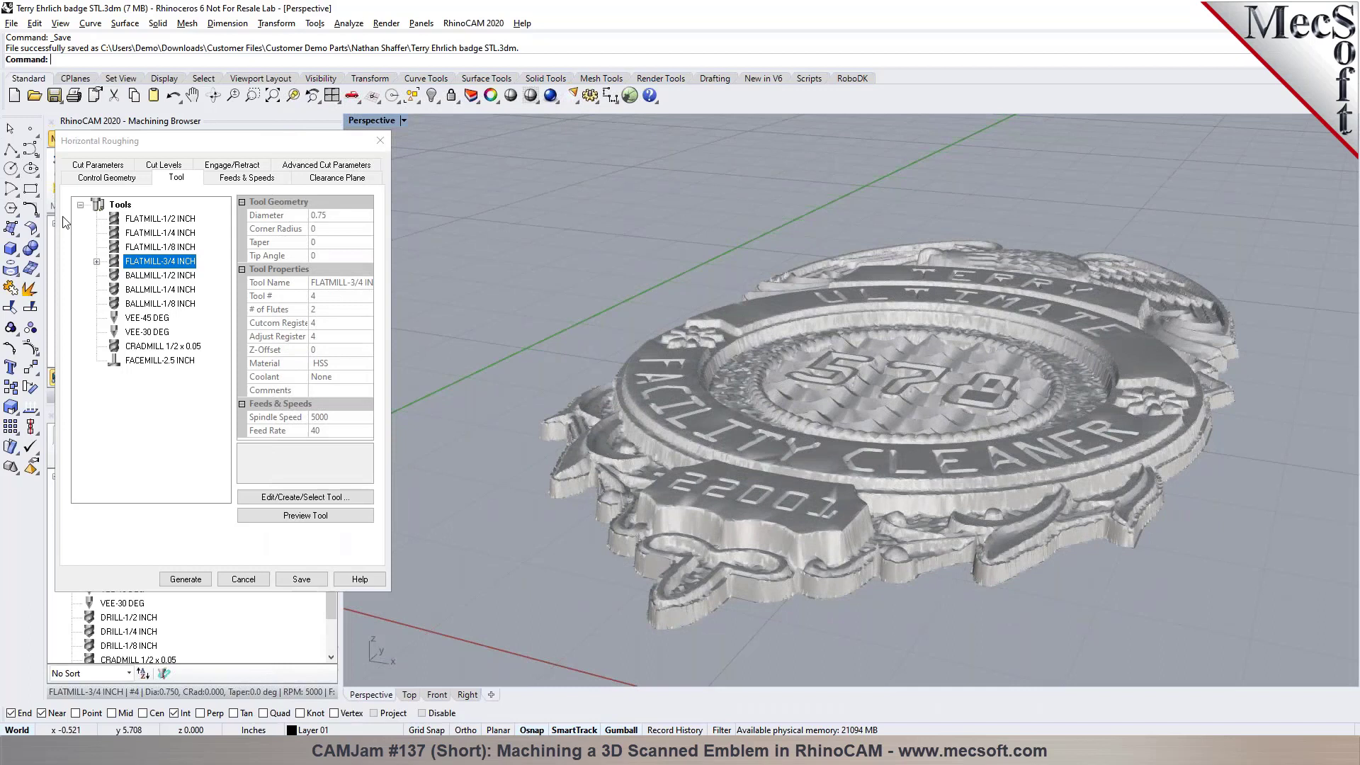
pyautogui.click(134, 232)
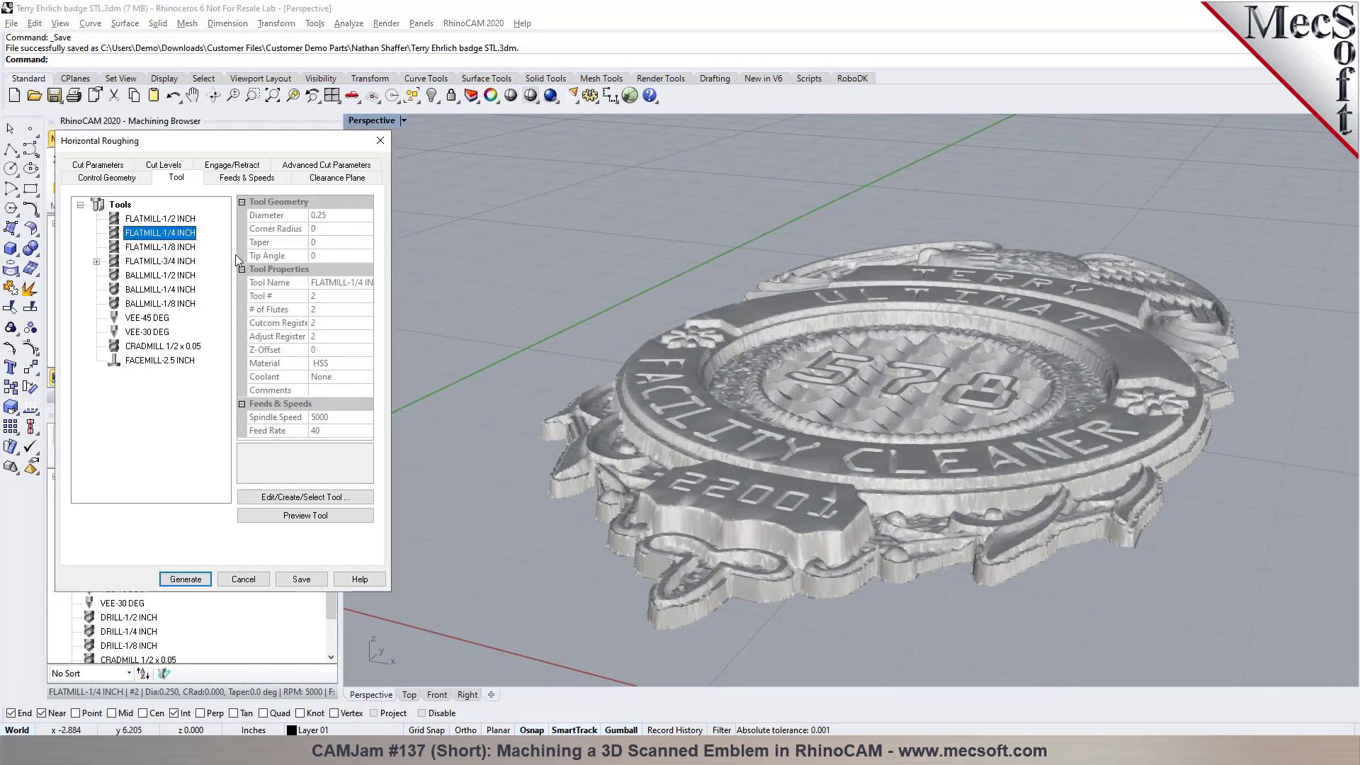
# Step: Load the roughing feeds and speeds from the tool, and review the clearance plane and the cavity and core cut patterns
pyautogui.click(236, 180)
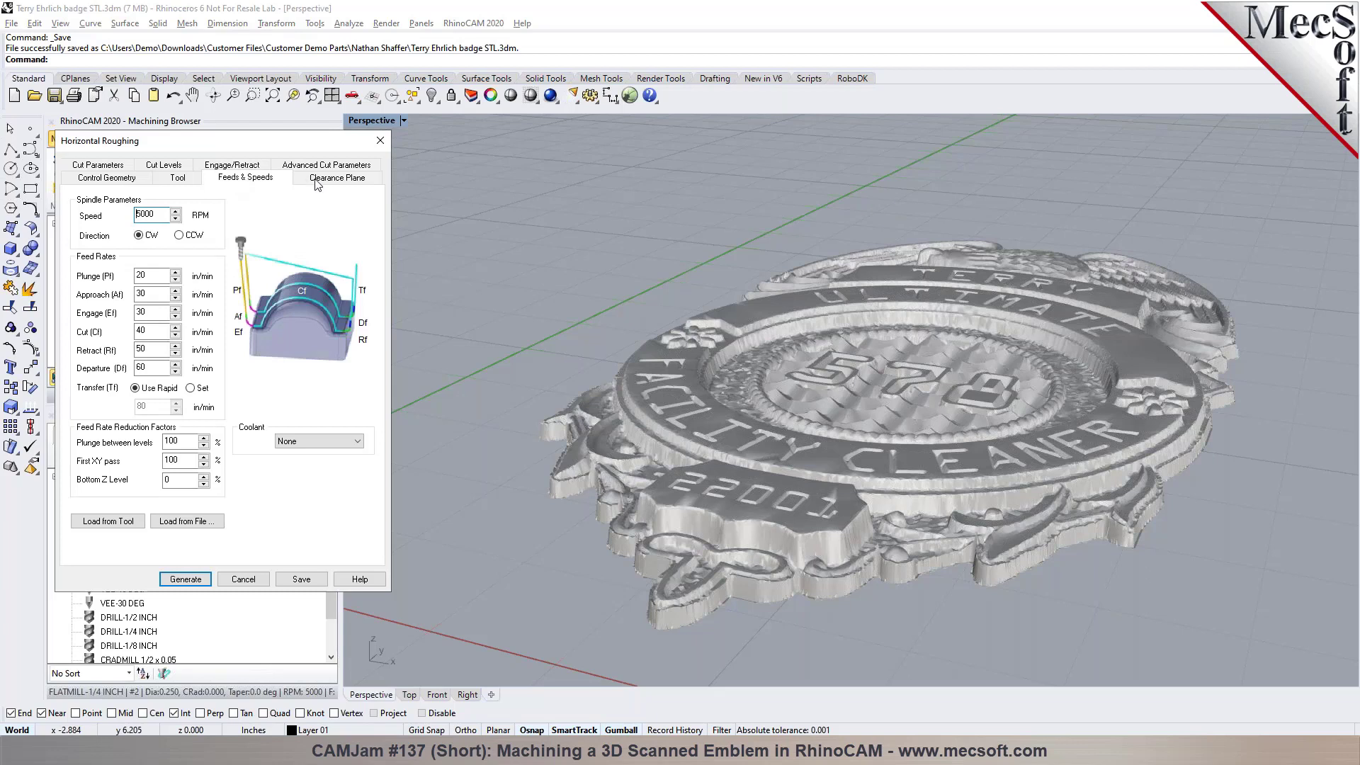
pyautogui.click(107, 519)
pyautogui.click(337, 181)
pyautogui.moveTo(823, 368); pyautogui.dragTo(793, 347, button='right')
pyautogui.click(103, 166)
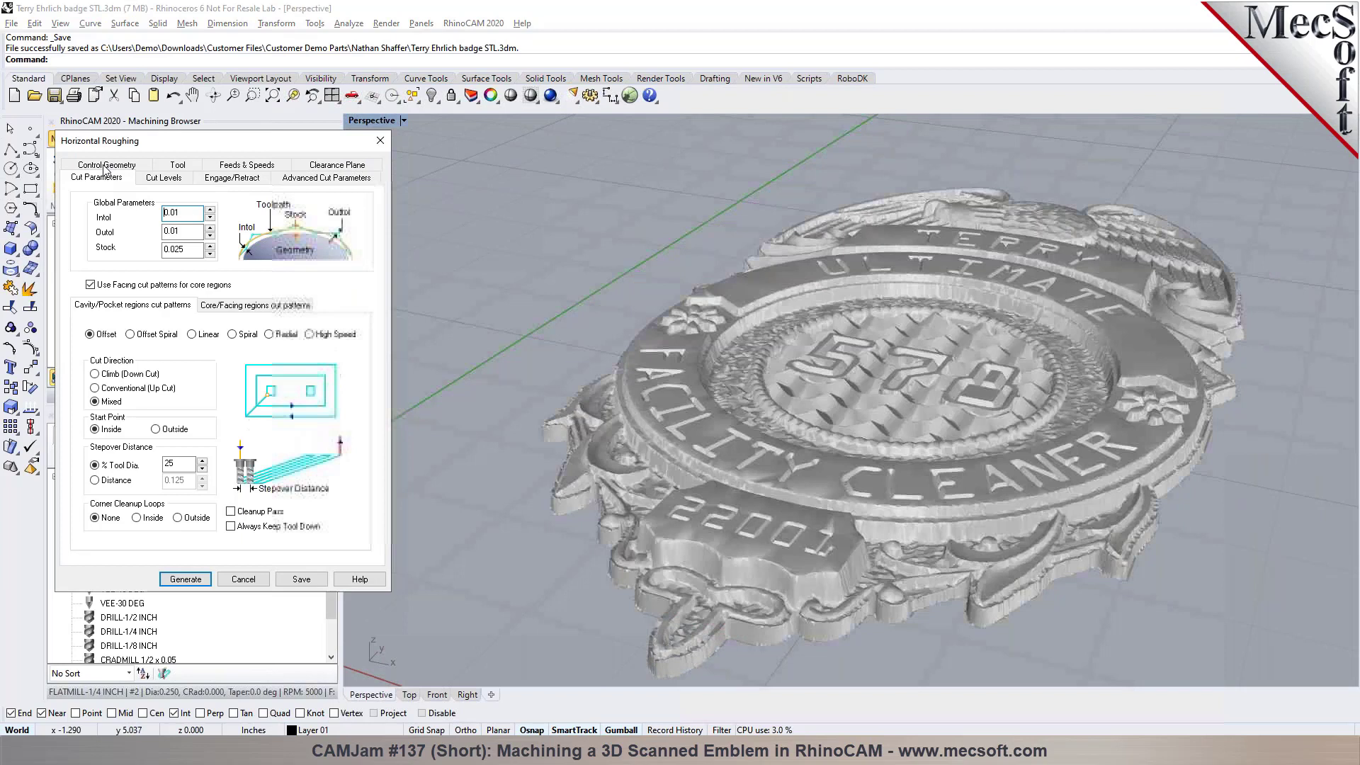
pyautogui.moveTo(173, 215)
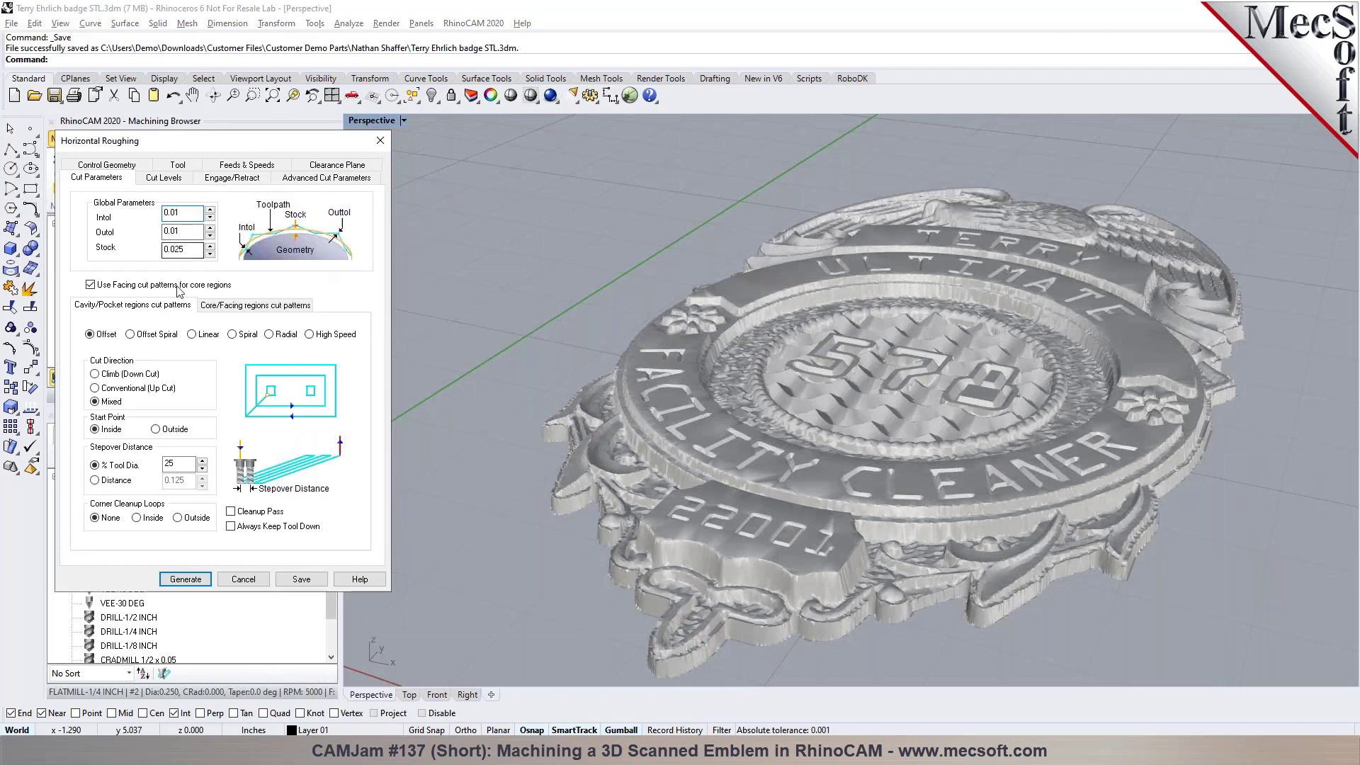
pyautogui.click(239, 306)
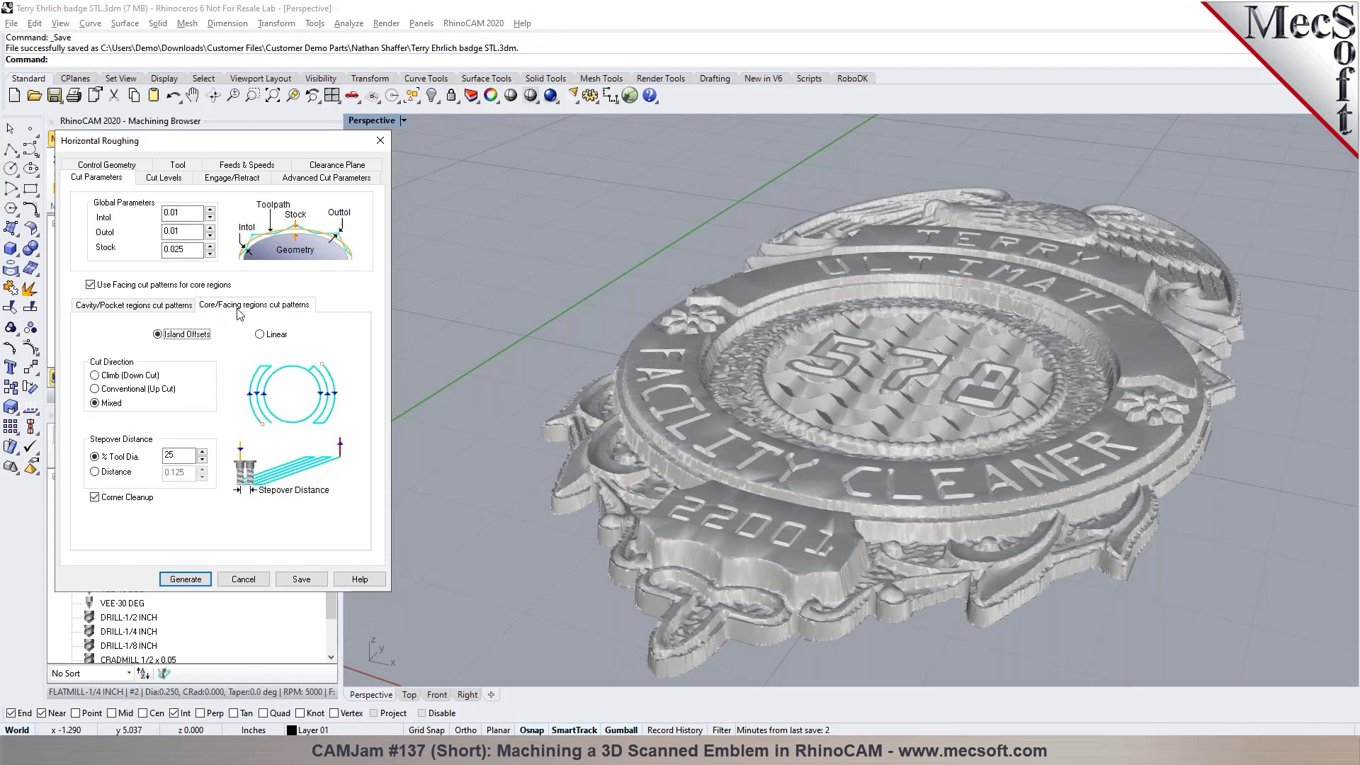
pyautogui.click(149, 311)
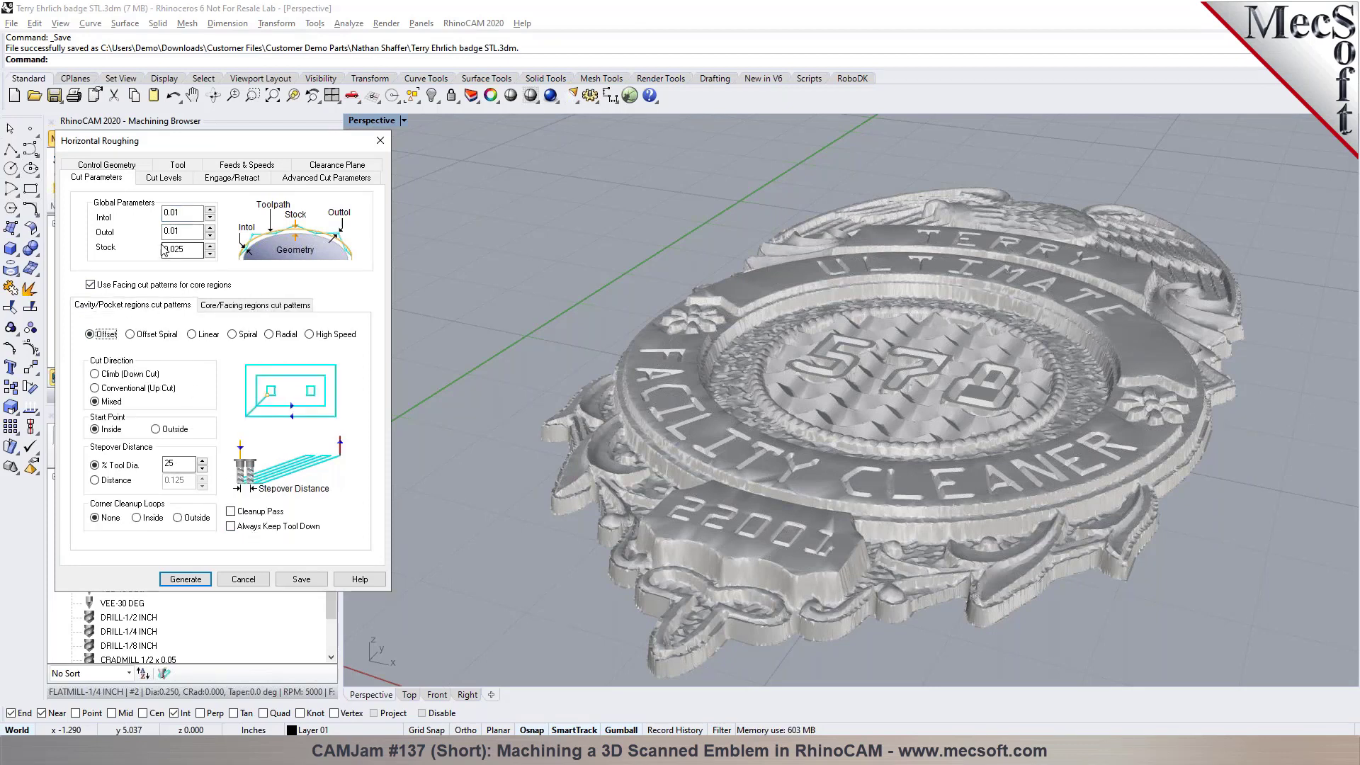
# Step: Set the roughing stepdown control to 25% of the tool diameter
pyautogui.click(164, 178)
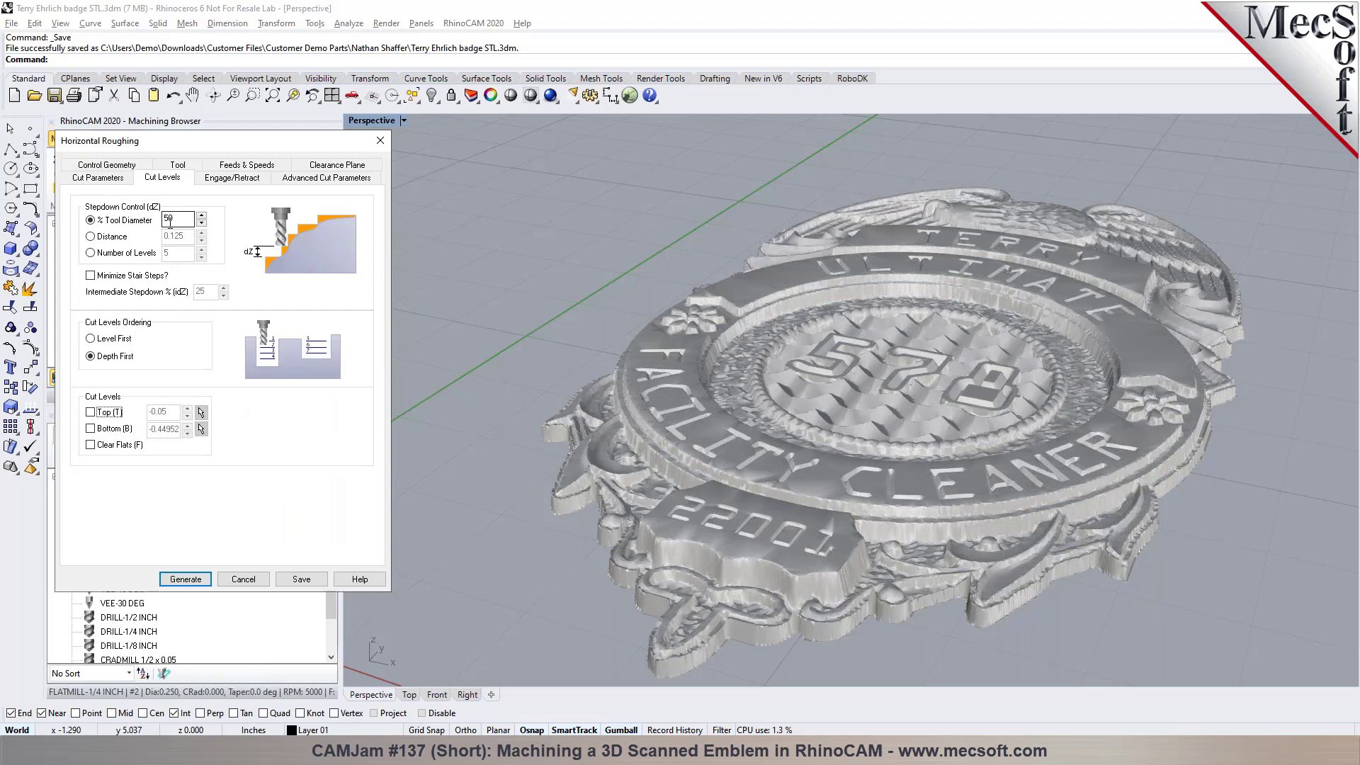
pyautogui.doubleClick(169, 218)
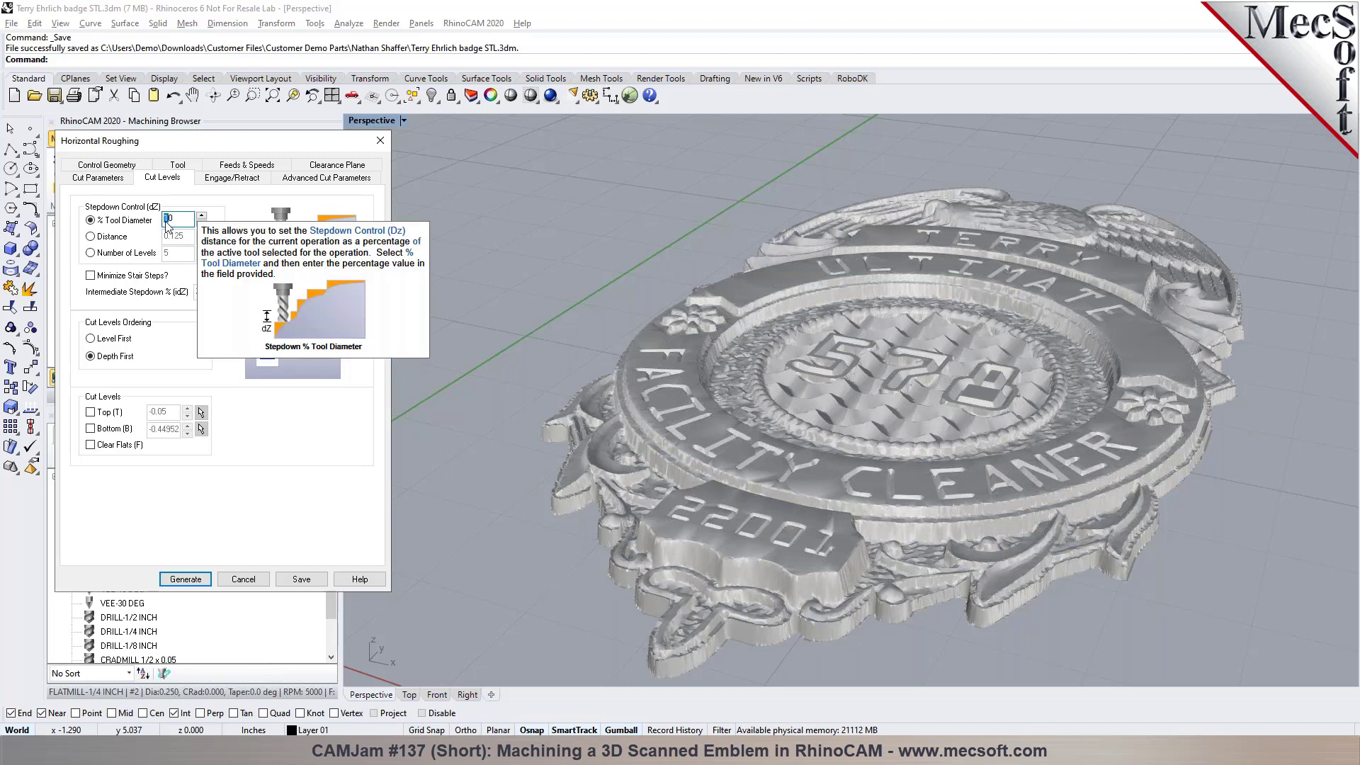
pyautogui.moveTo(168, 219); pyautogui.dragTo(164, 225)
pyautogui.write('2')
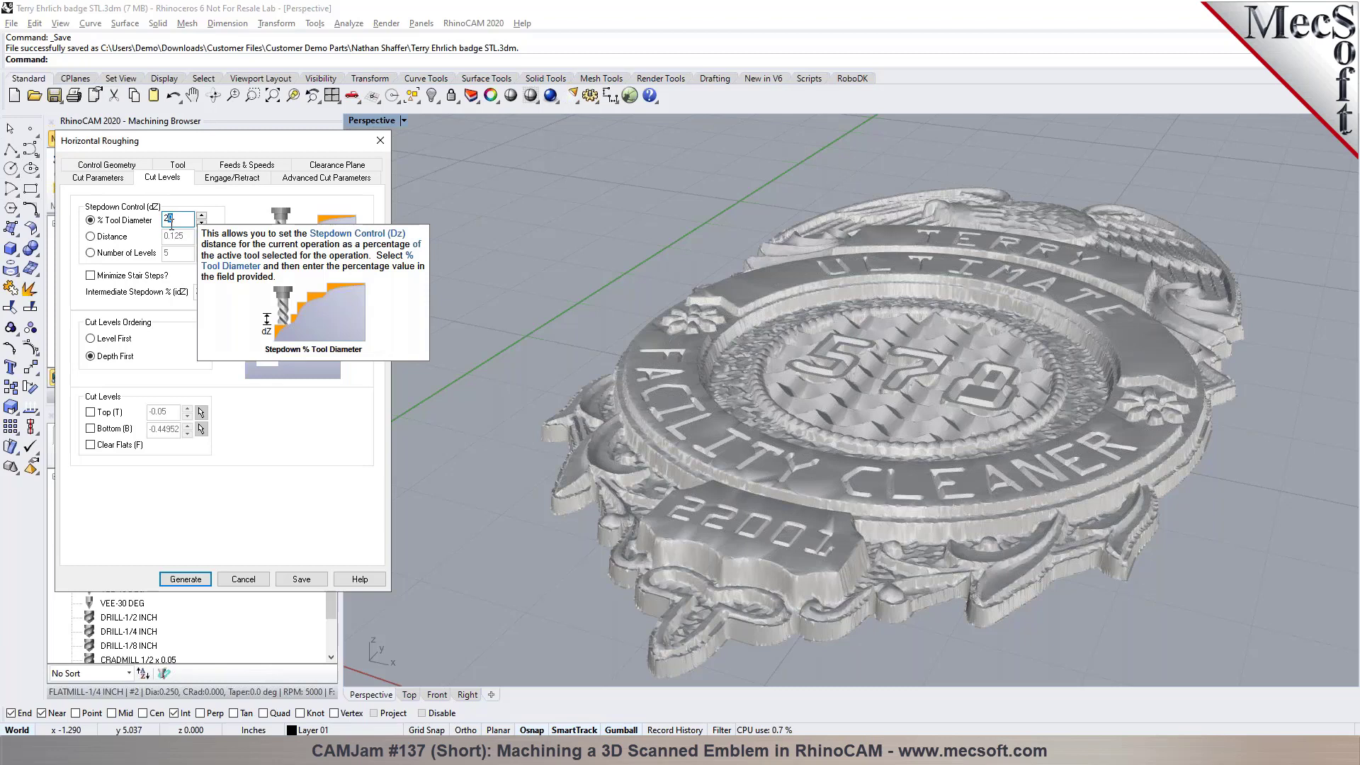
pyautogui.write('5')
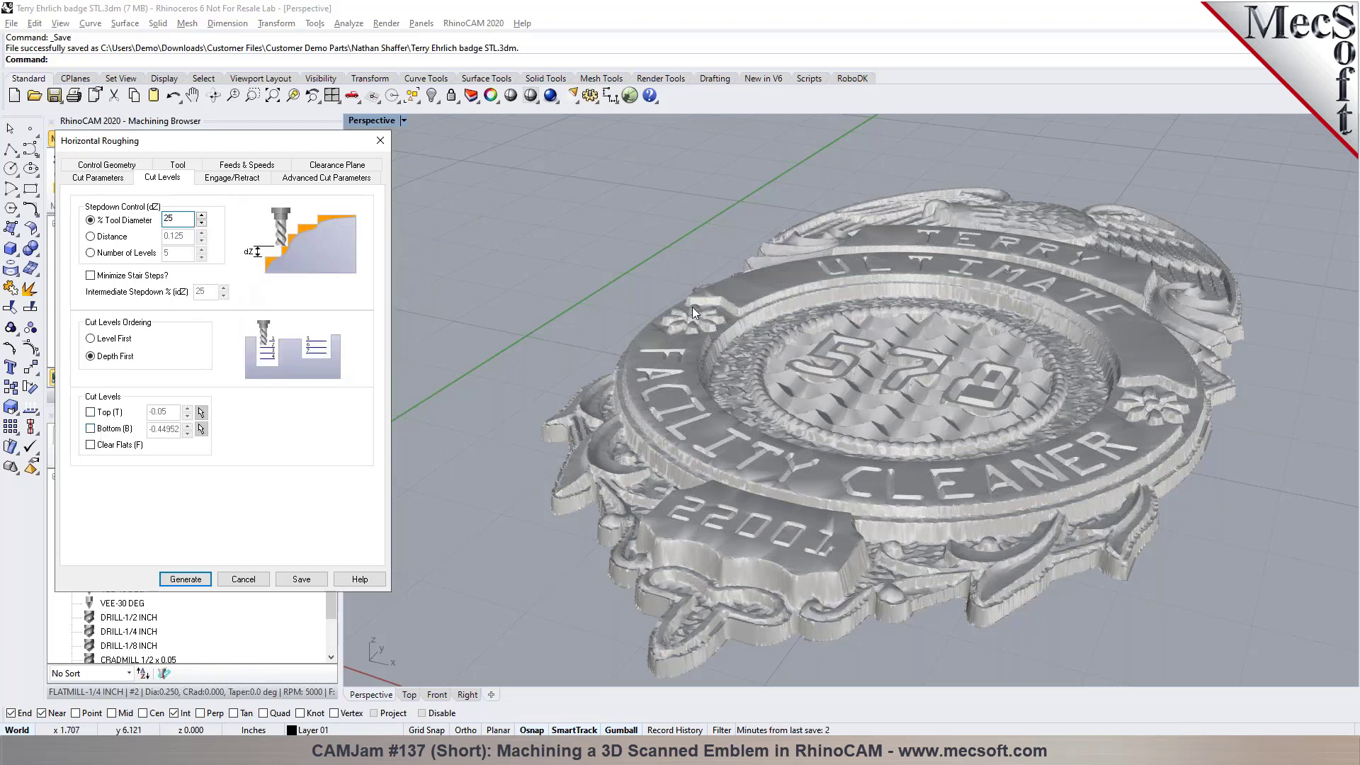
# Step: Enable the bottom cut level for the roughing operation and check its plane against the underside of the emblem
pyautogui.moveTo(692, 307); pyautogui.dragTo(806, 356, button='right')
pyautogui.scroll(5, 680, 431)
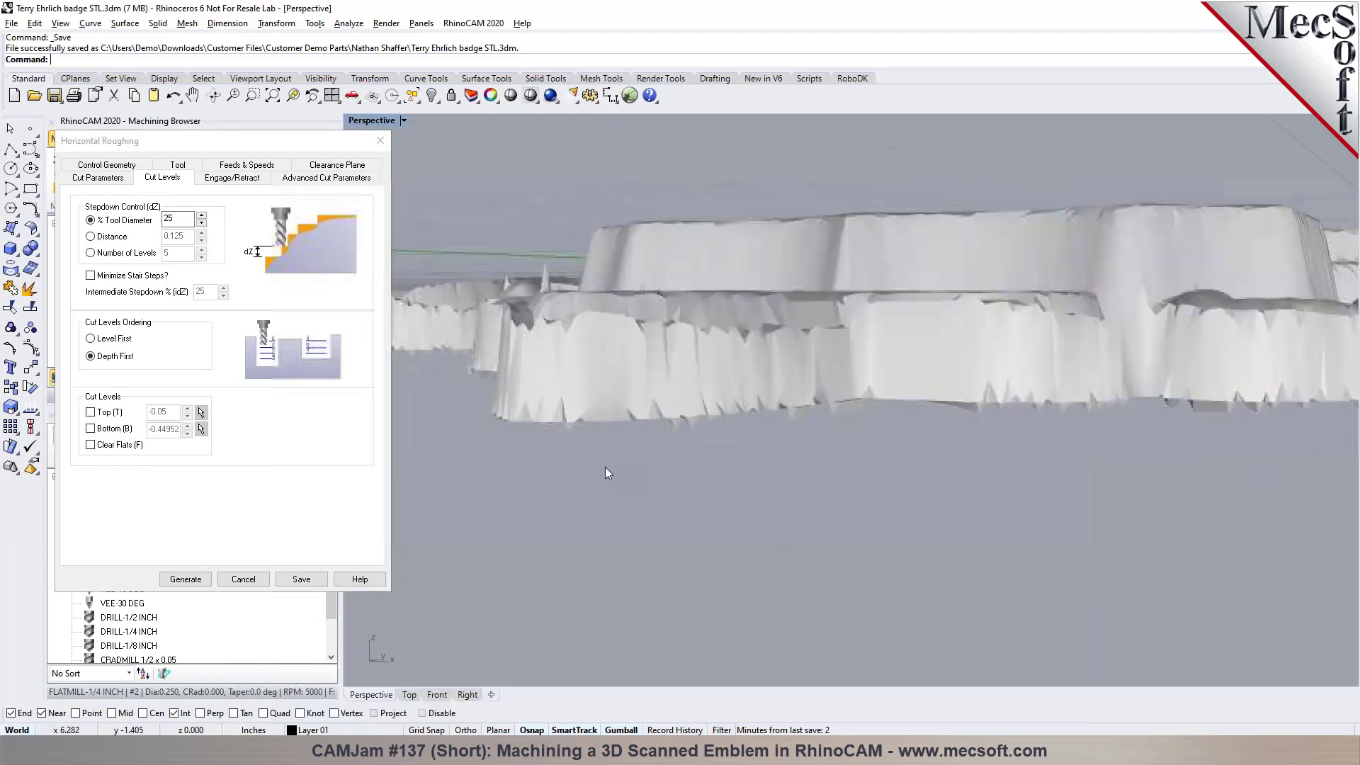
pyautogui.click(92, 428)
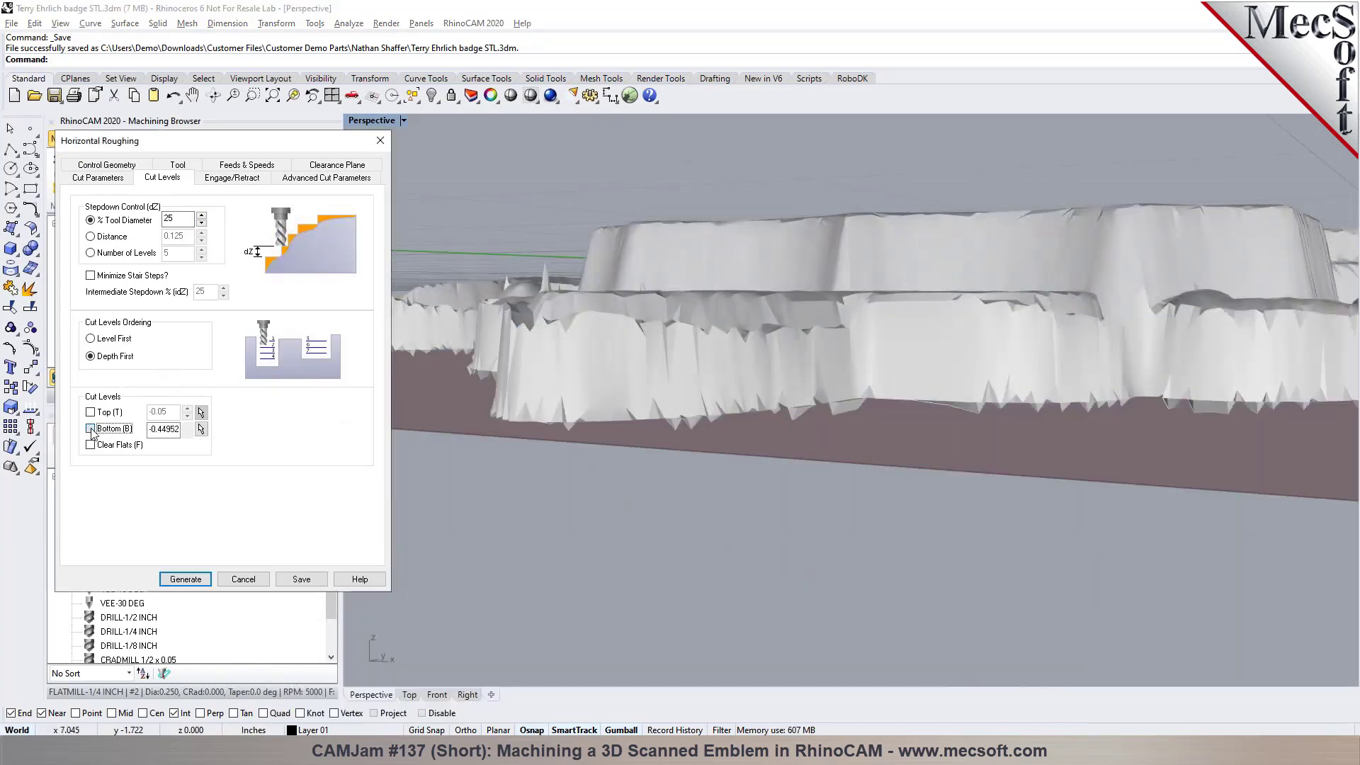
pyautogui.moveTo(427, 526); pyautogui.dragTo(524, 481, button='right')
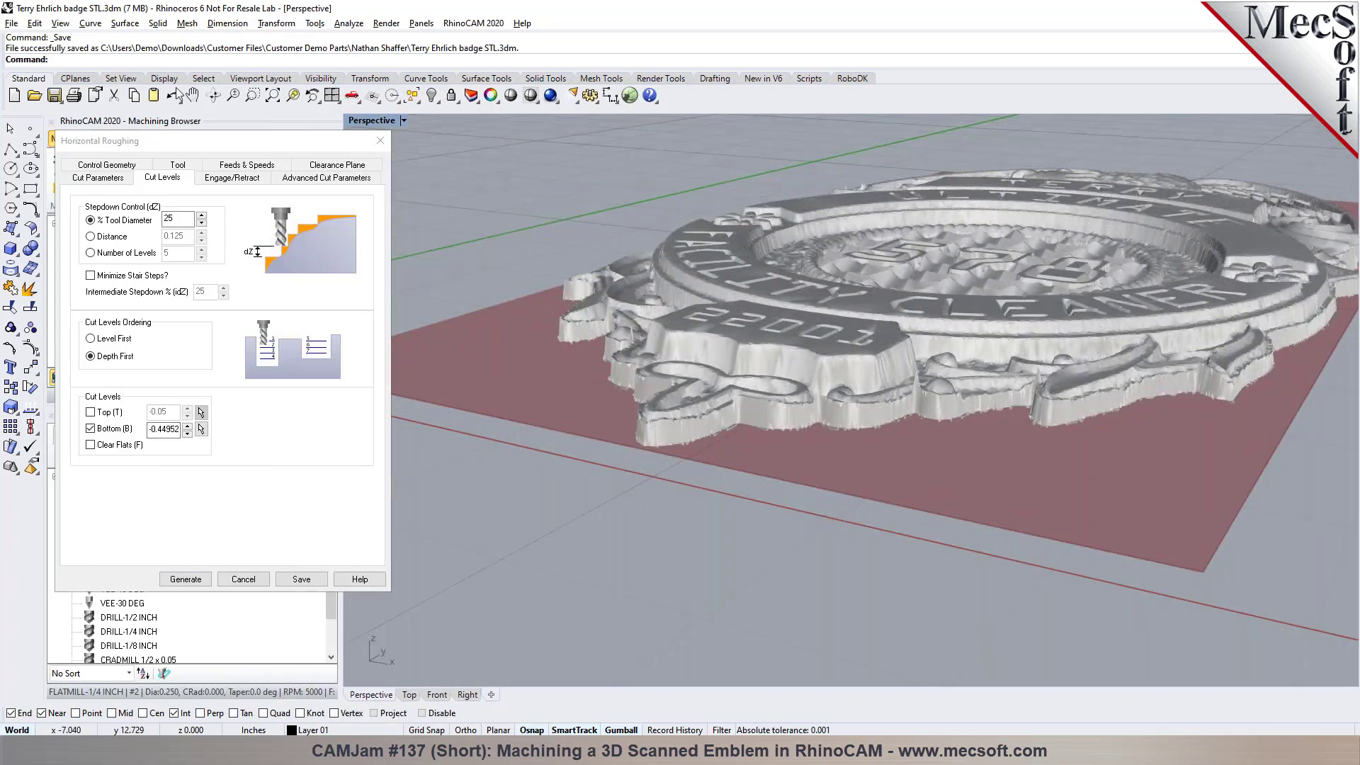
# Step: Set the linear extension for engaging and retracting in air to 0.15
pyautogui.click(231, 179)
pyautogui.click(97, 179)
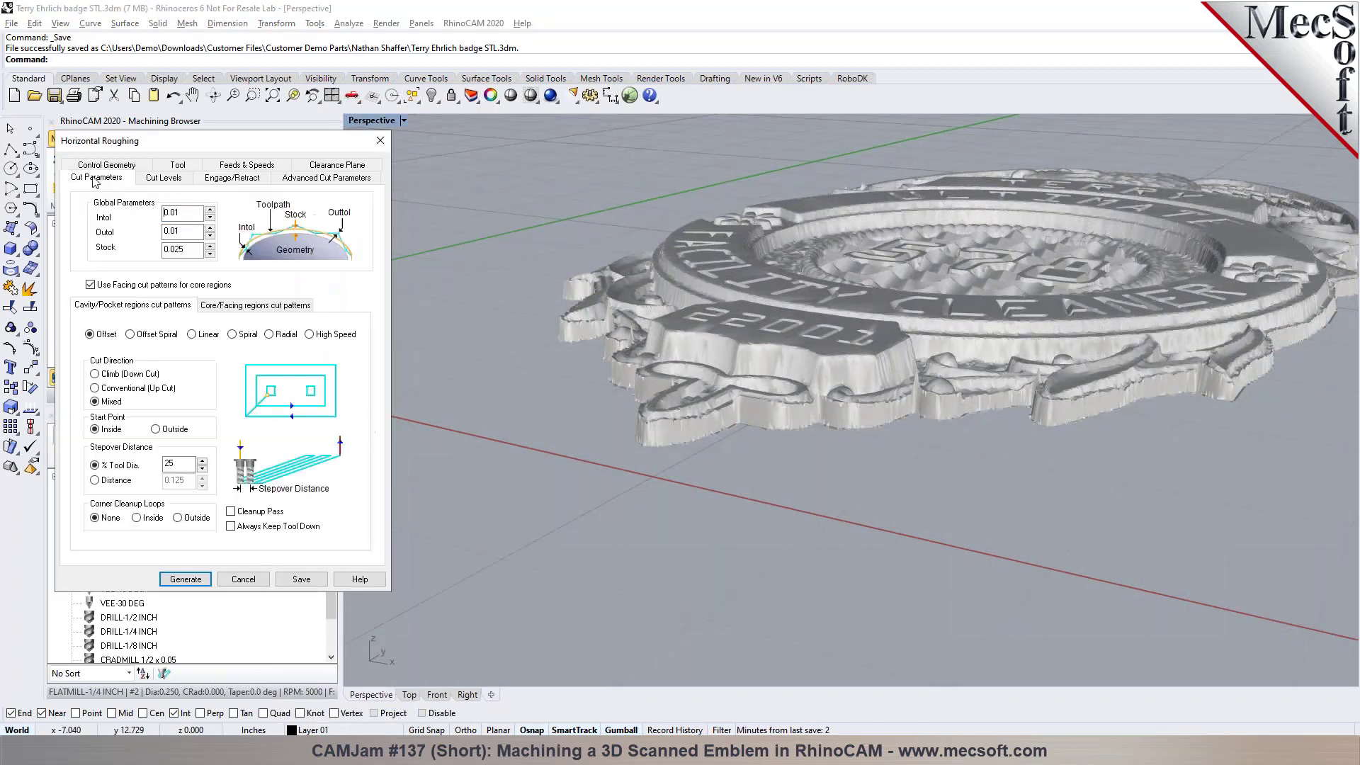
pyautogui.click(219, 181)
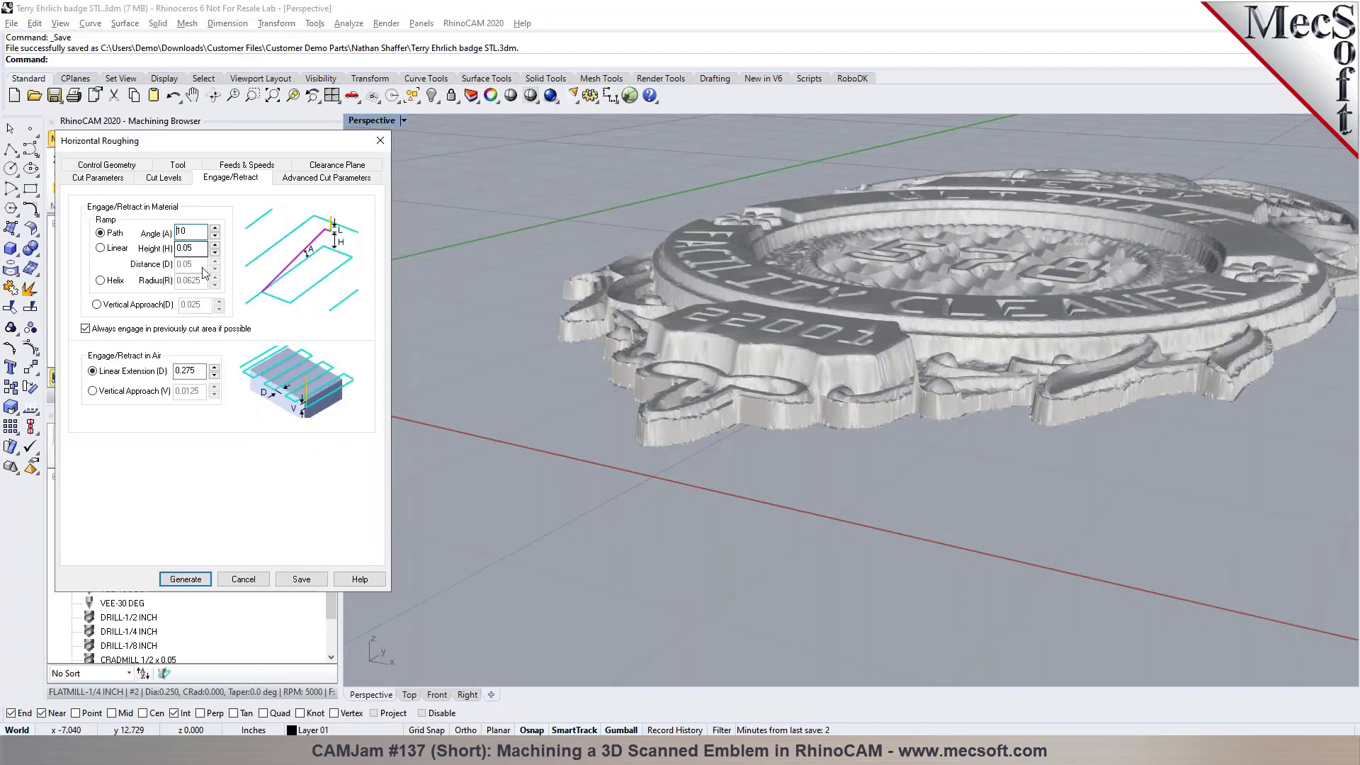
pyautogui.click(191, 371)
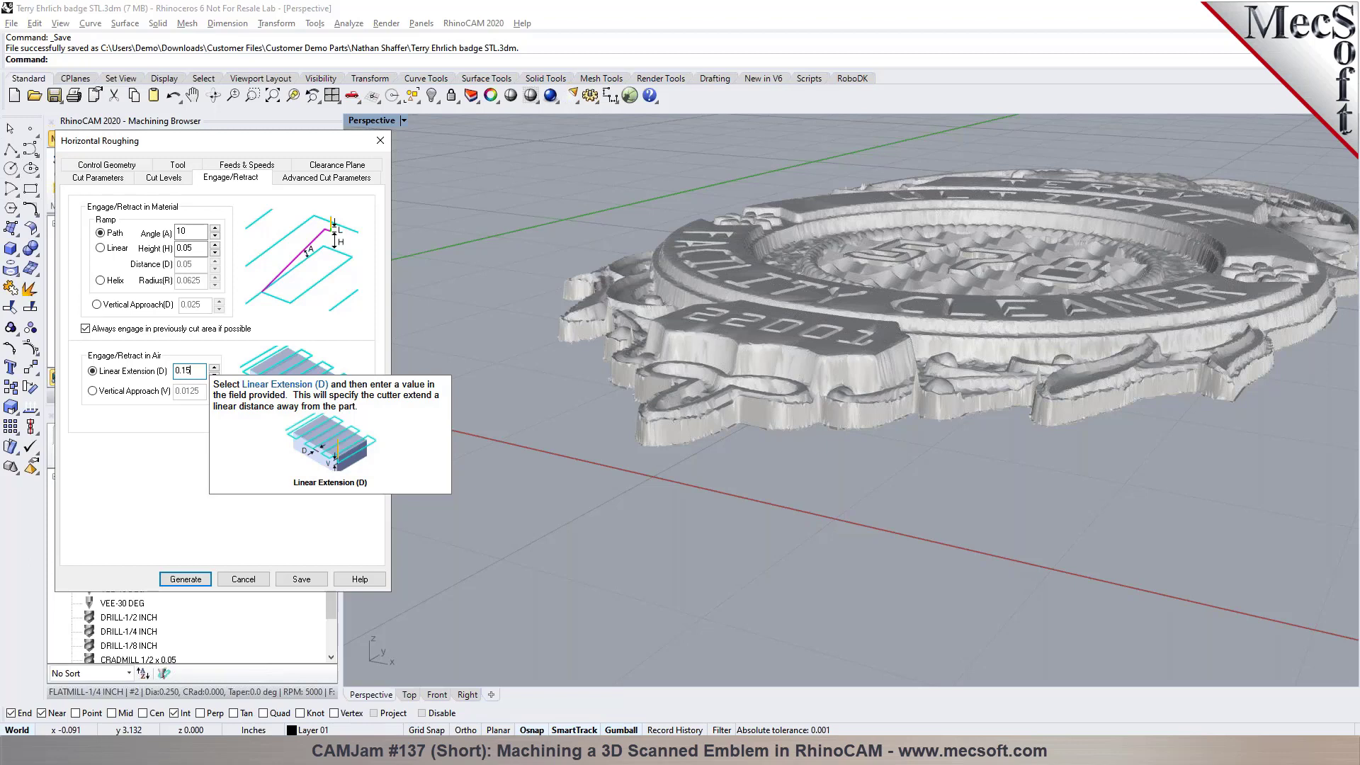
# Step: Set the arc fitting tolerance to 0.02 and generate the horizontal roughing toolpath
pyautogui.click(311, 180)
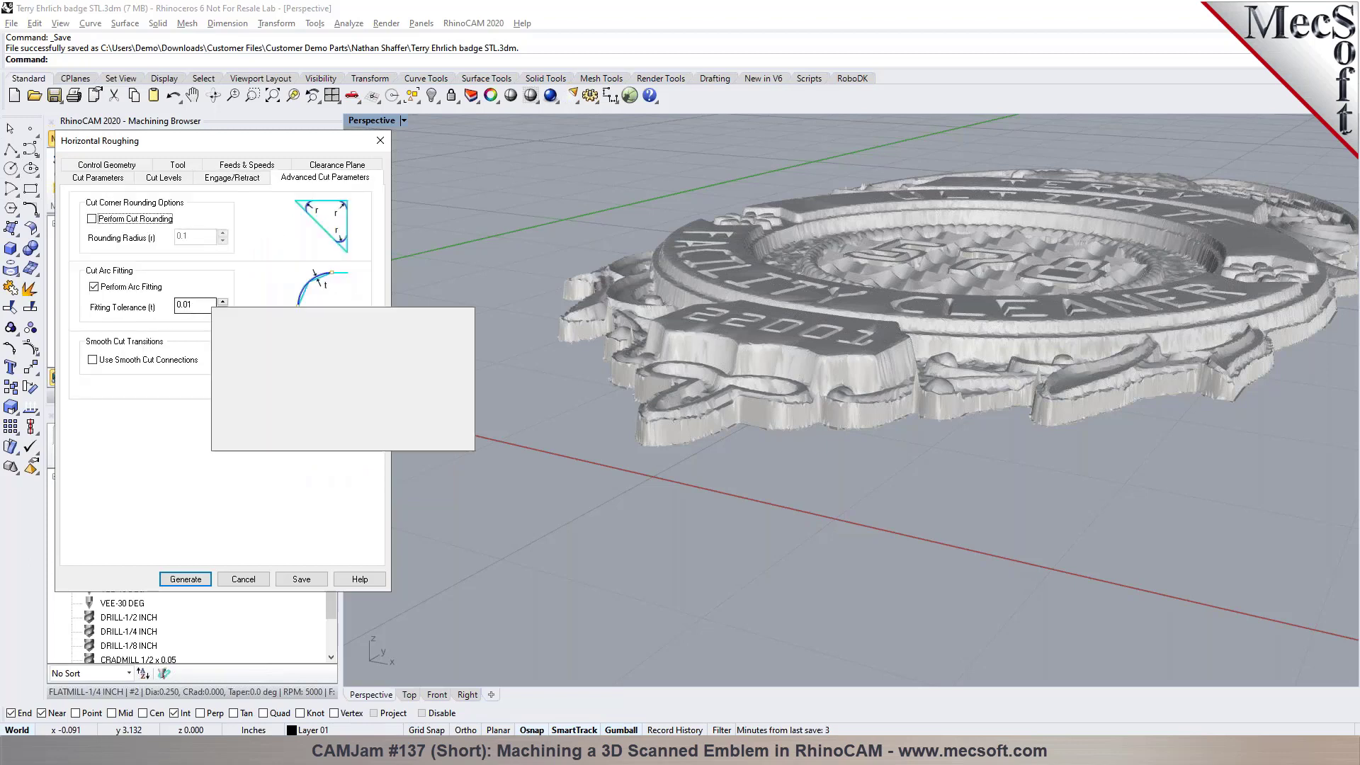
pyautogui.click(196, 306)
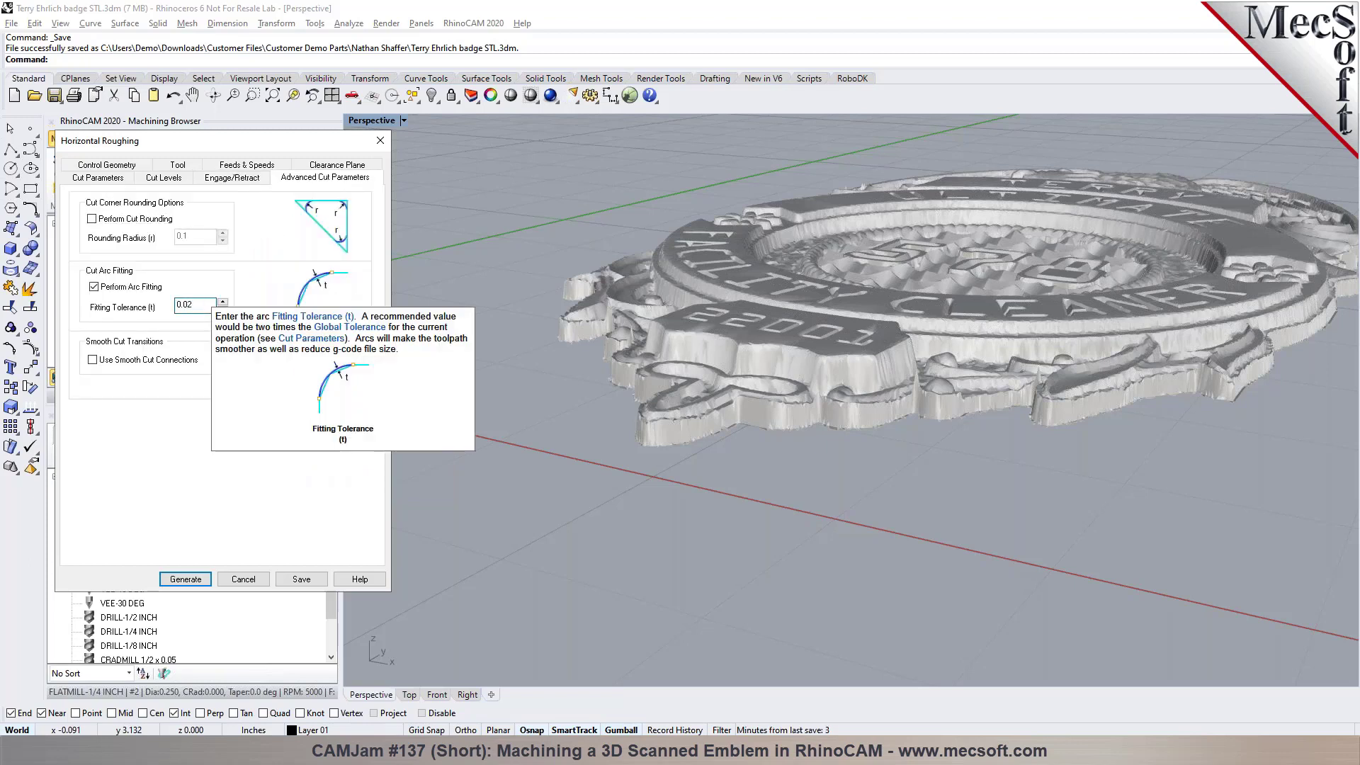
pyautogui.click(200, 585)
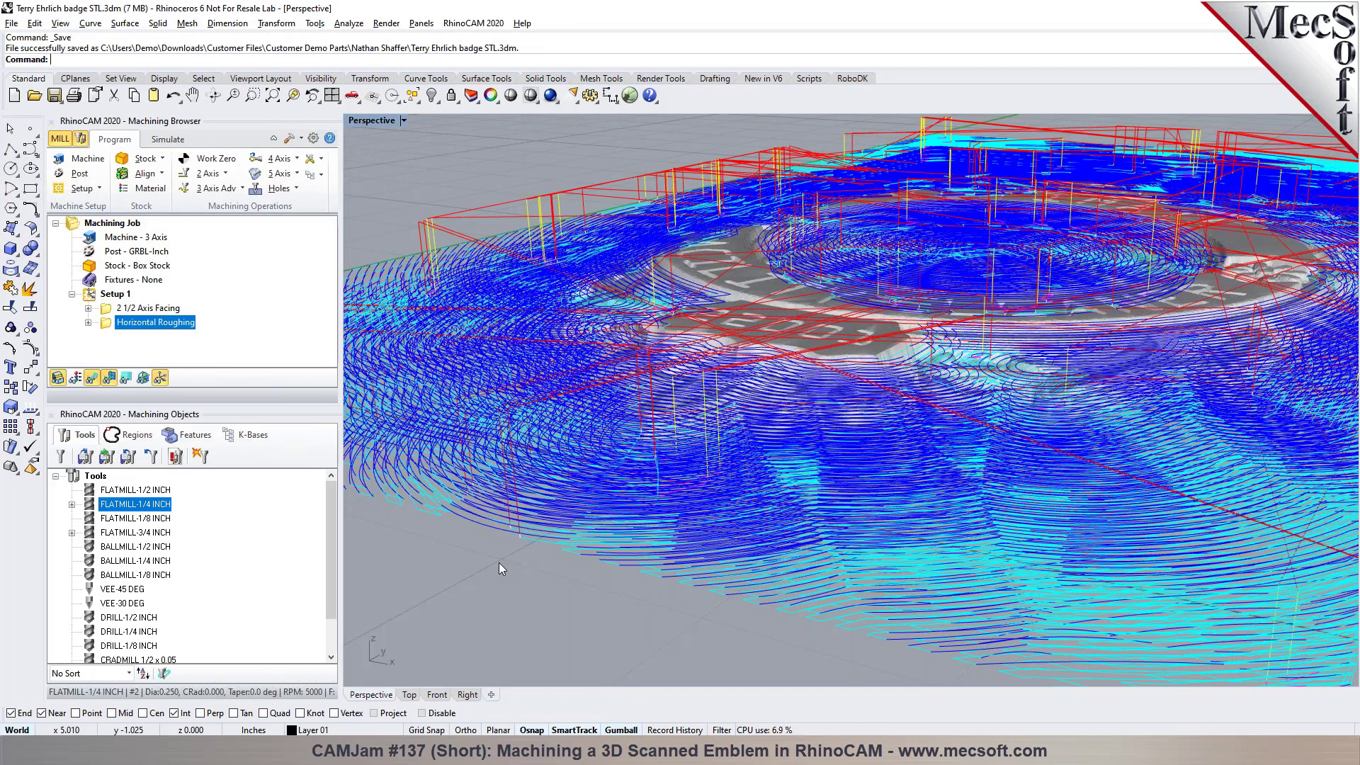
# Step: Examine the horizontal roughing toolpath one Z level at a time, from the upper outer cuts through the inner pocket regions
pyautogui.moveTo(615, 440); pyautogui.dragTo(701, 454, button='right')
pyautogui.scroll(-5, 701, 453)
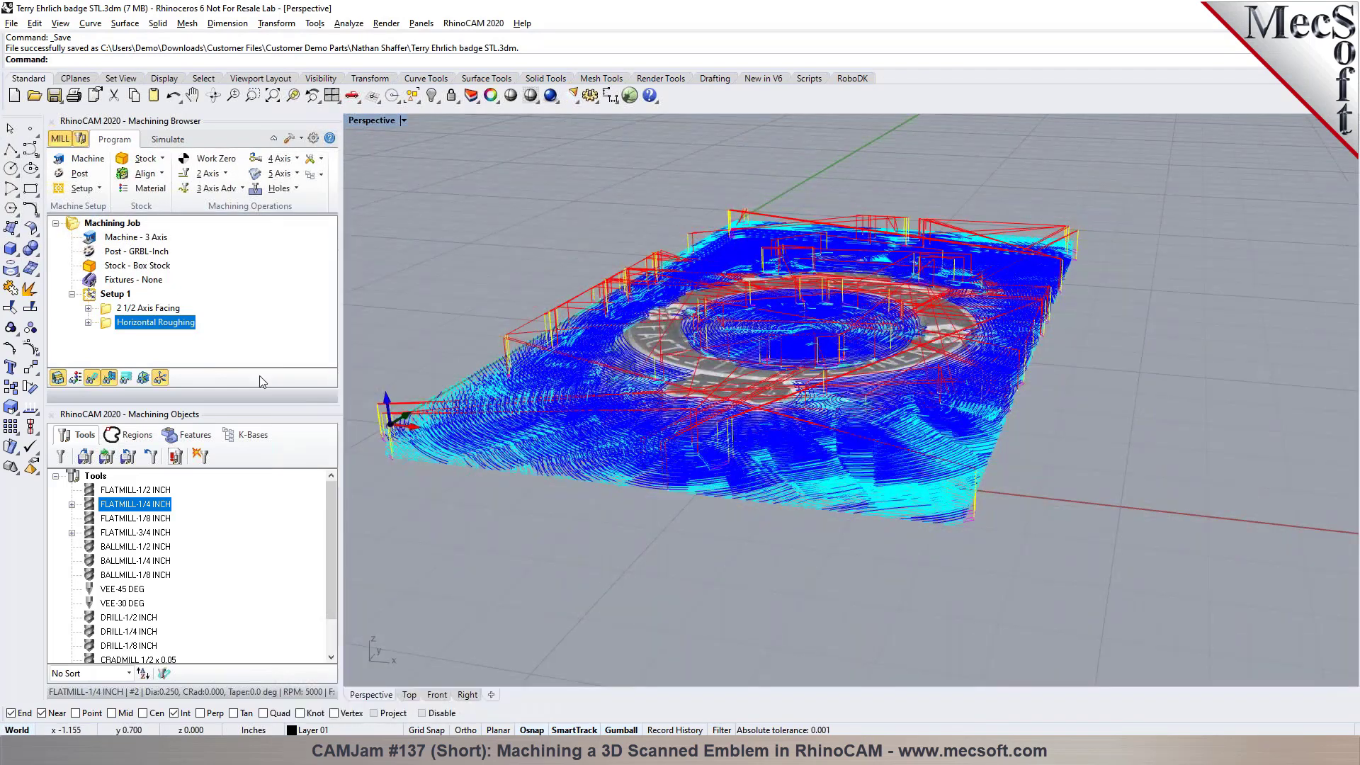
pyautogui.click(141, 378)
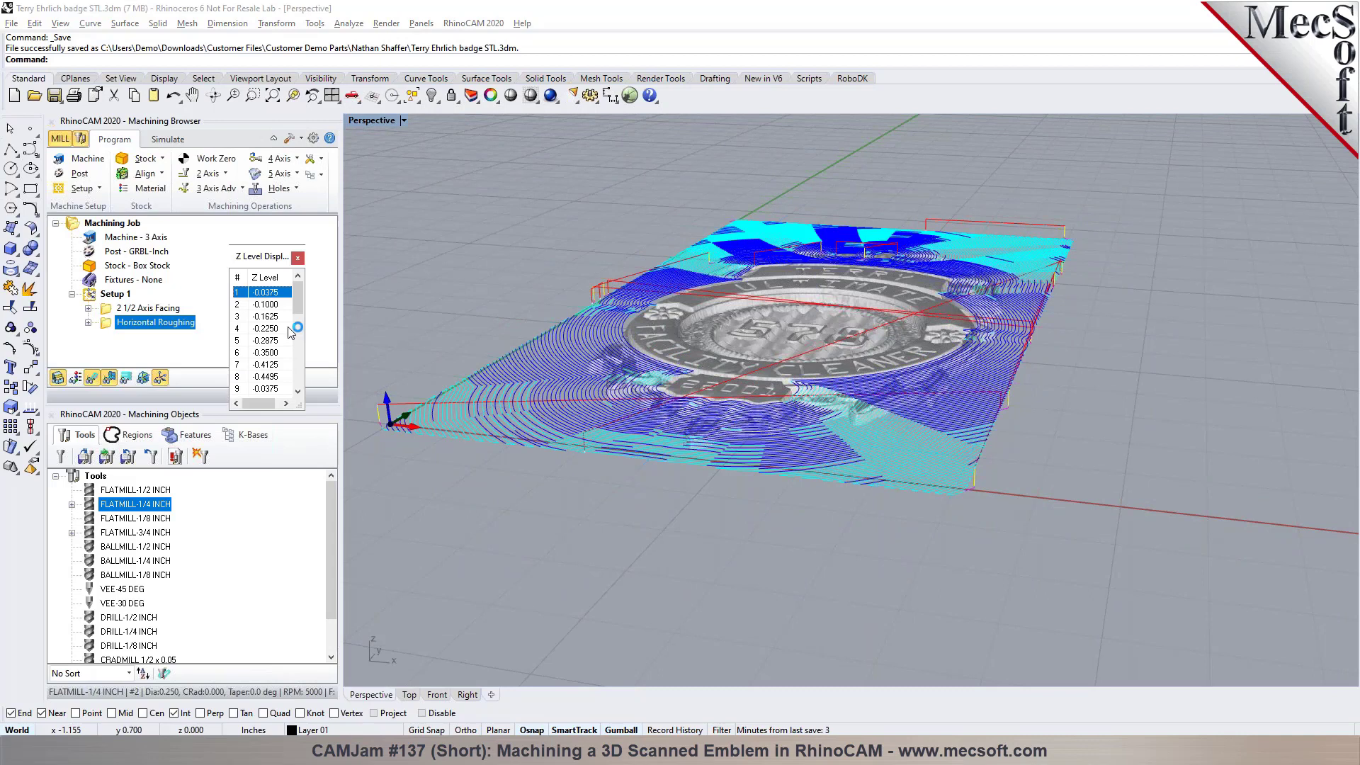
pyautogui.click(272, 304)
pyautogui.press('Down')
pyautogui.press('Down')
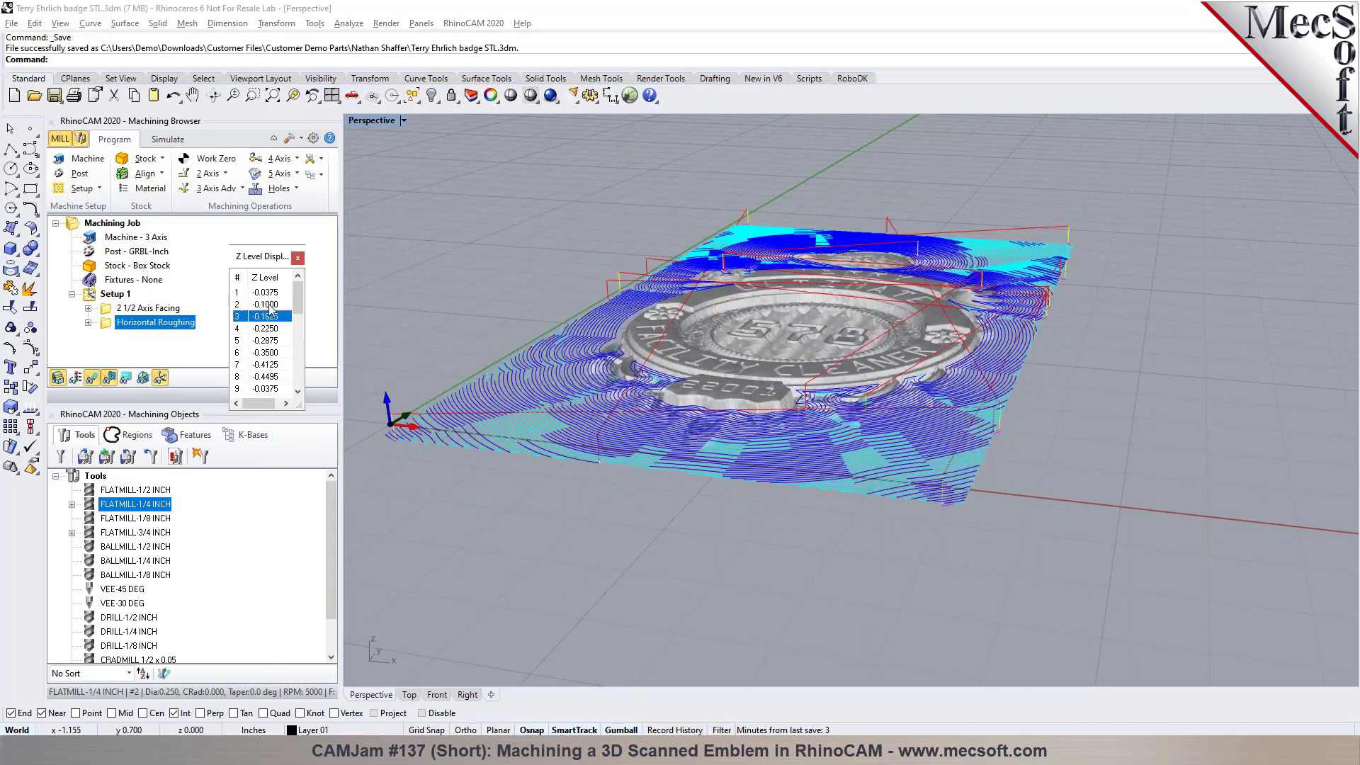
pyautogui.press('Up')
pyautogui.press('Up')
pyautogui.press('Down')
pyautogui.press('Down')
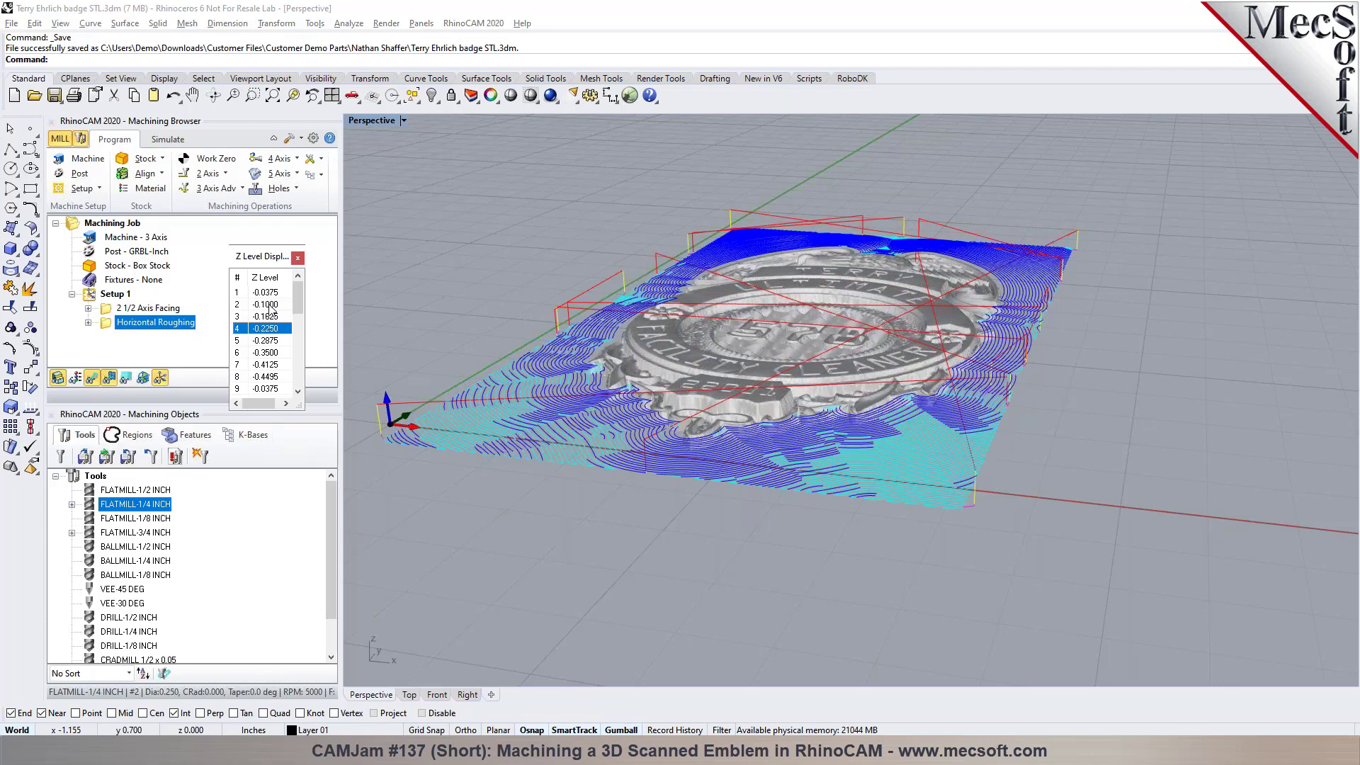
pyautogui.press('Down')
pyautogui.press('Down')
pyautogui.press('Down')
pyautogui.press('Down')
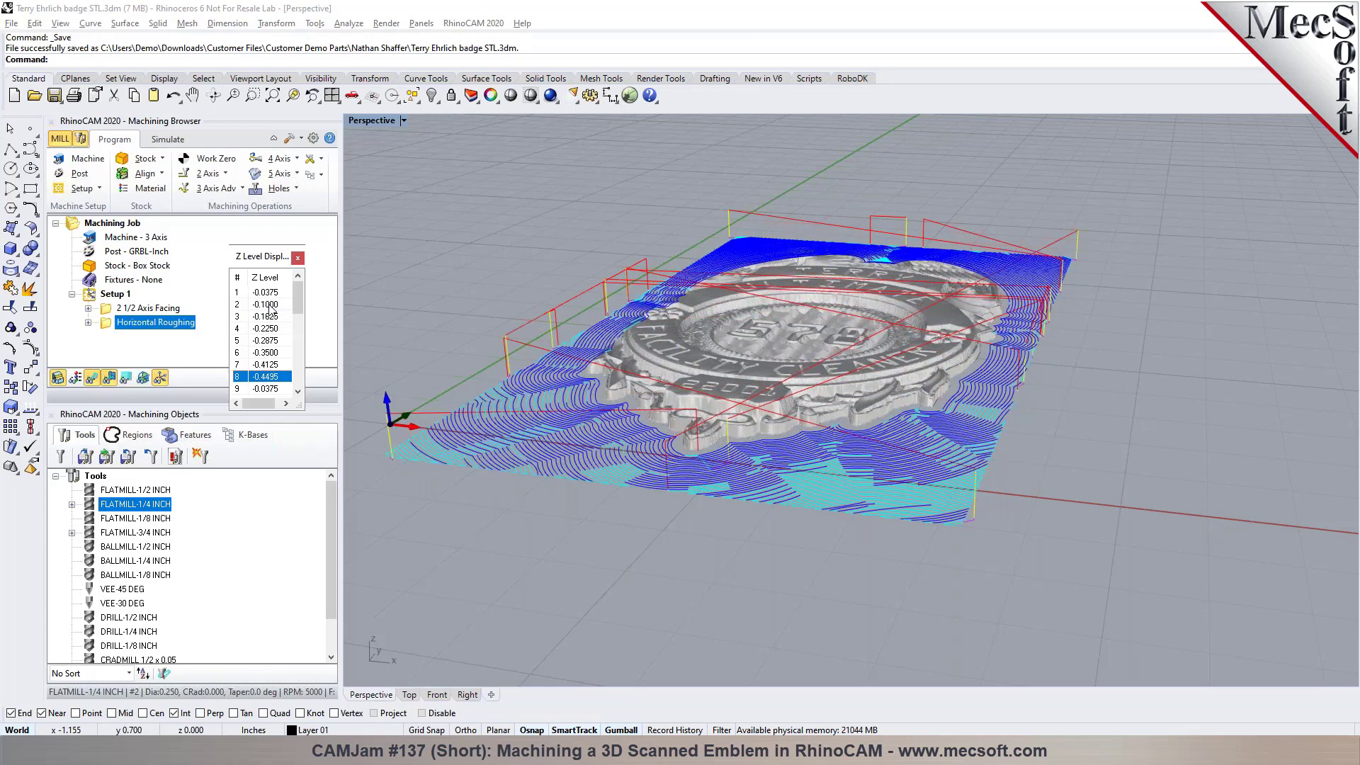
pyautogui.press('Down')
pyautogui.press('Down')
pyautogui.press('Down')
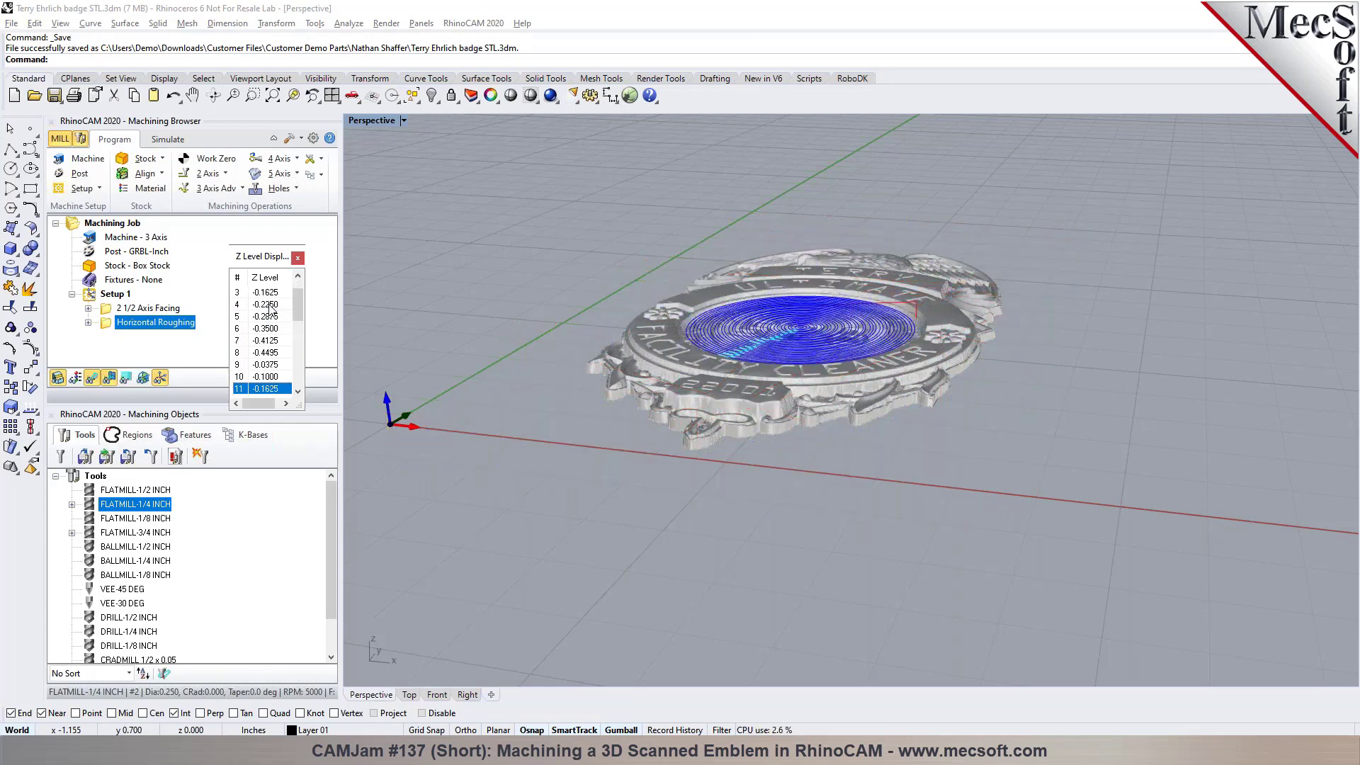
pyautogui.press('Down')
pyautogui.press('Down')
pyautogui.press('Down')
pyautogui.press('Down')
pyautogui.press('Down')
pyautogui.press('Down')
pyautogui.press('Down')
pyautogui.press('Down')
pyautogui.press('Down')
pyautogui.press('Down')
pyautogui.press('Down')
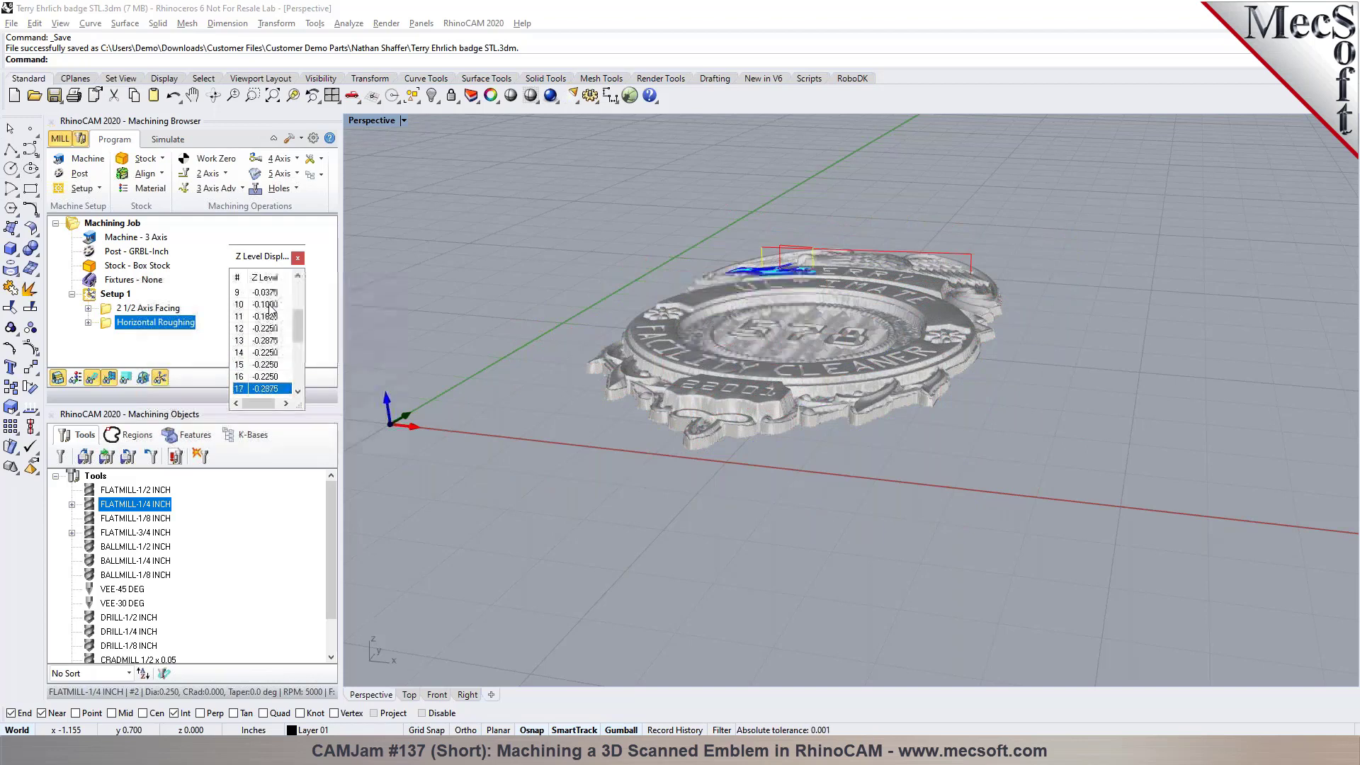
pyautogui.press('Down')
pyautogui.press('Down')
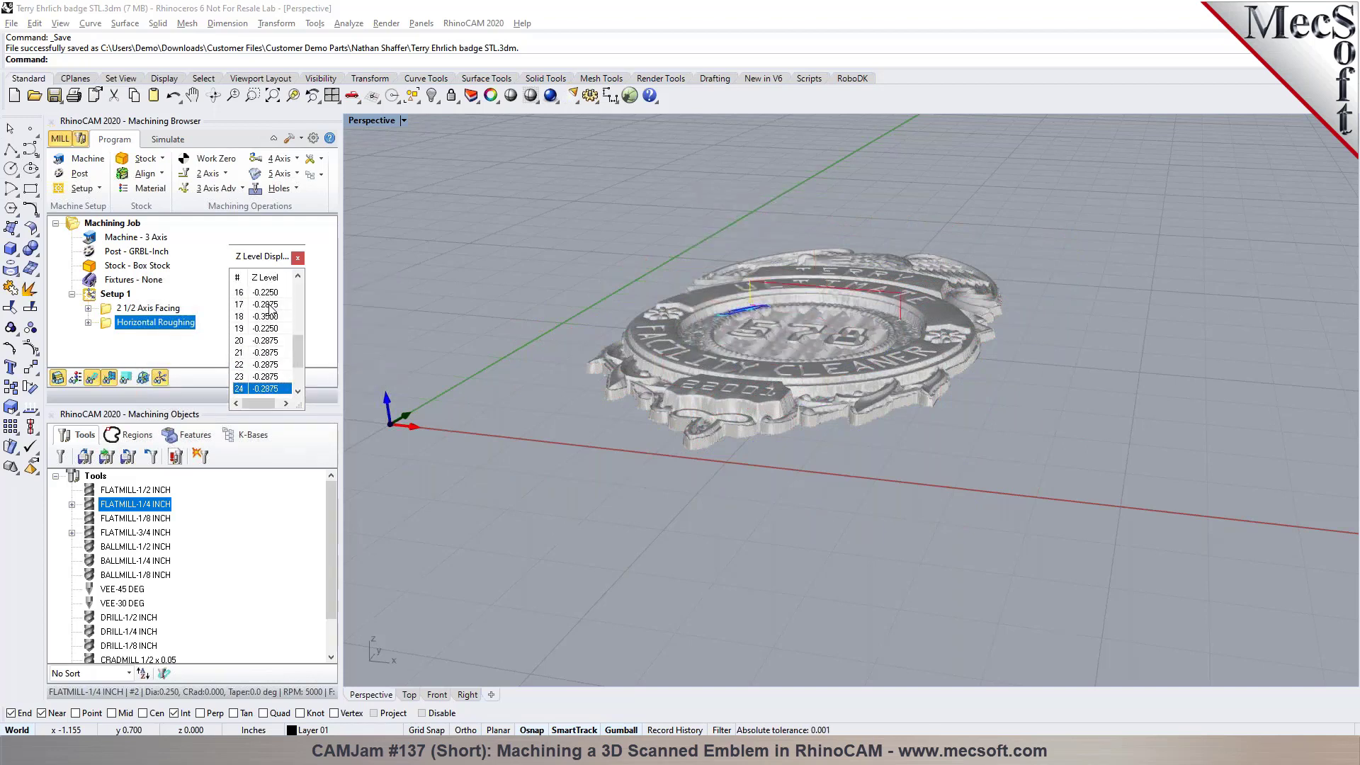
pyautogui.scroll(2, 742, 310)
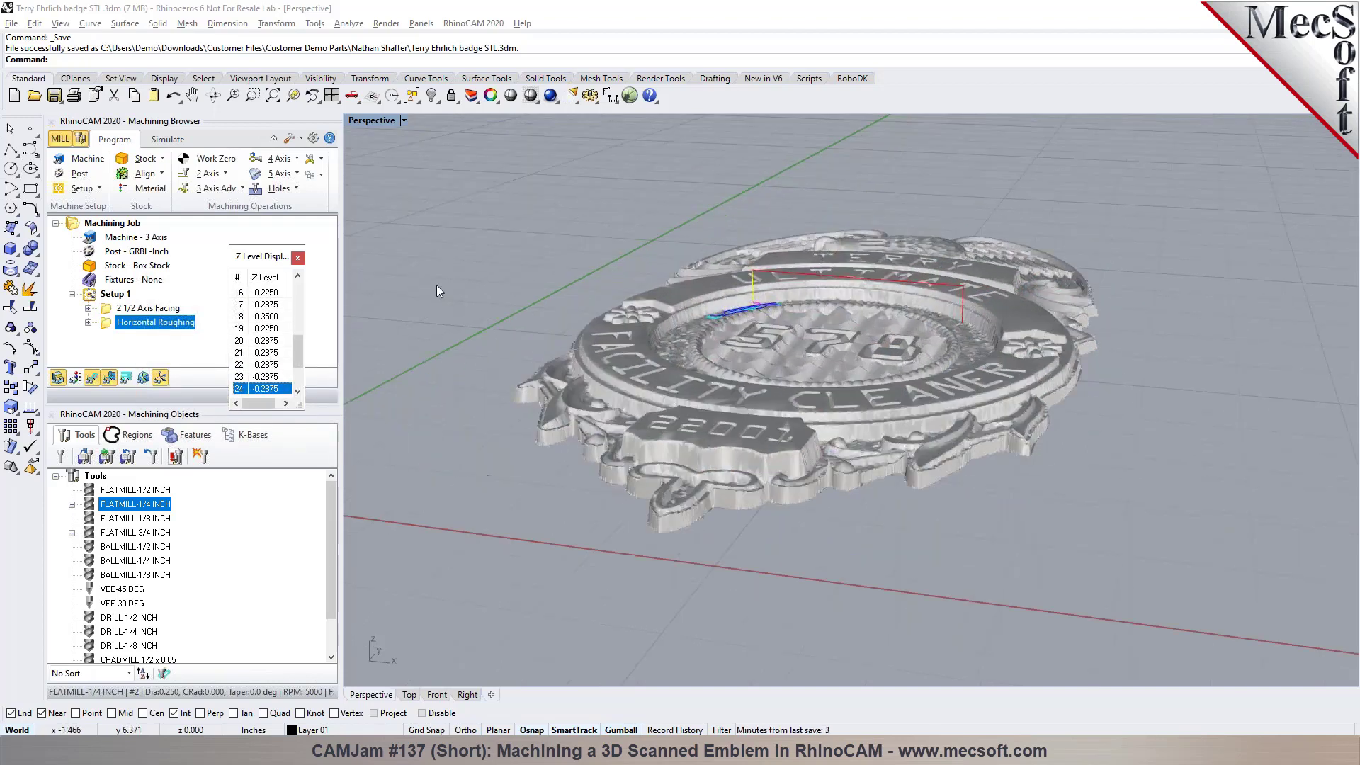
pyautogui.click(299, 259)
# Step: Play the cut material simulation of the horizontal roughing operation at maximum simulation speed
pyautogui.click(168, 139)
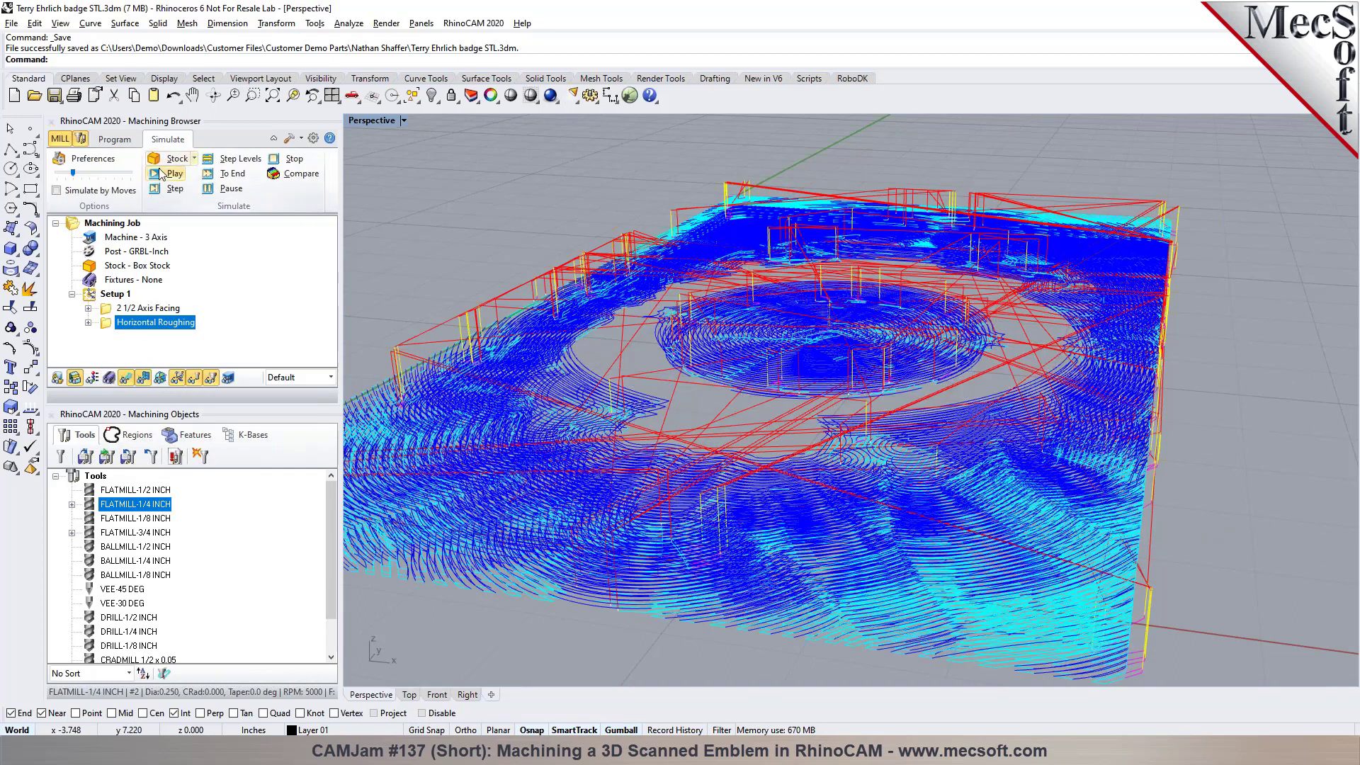
pyautogui.click(162, 177)
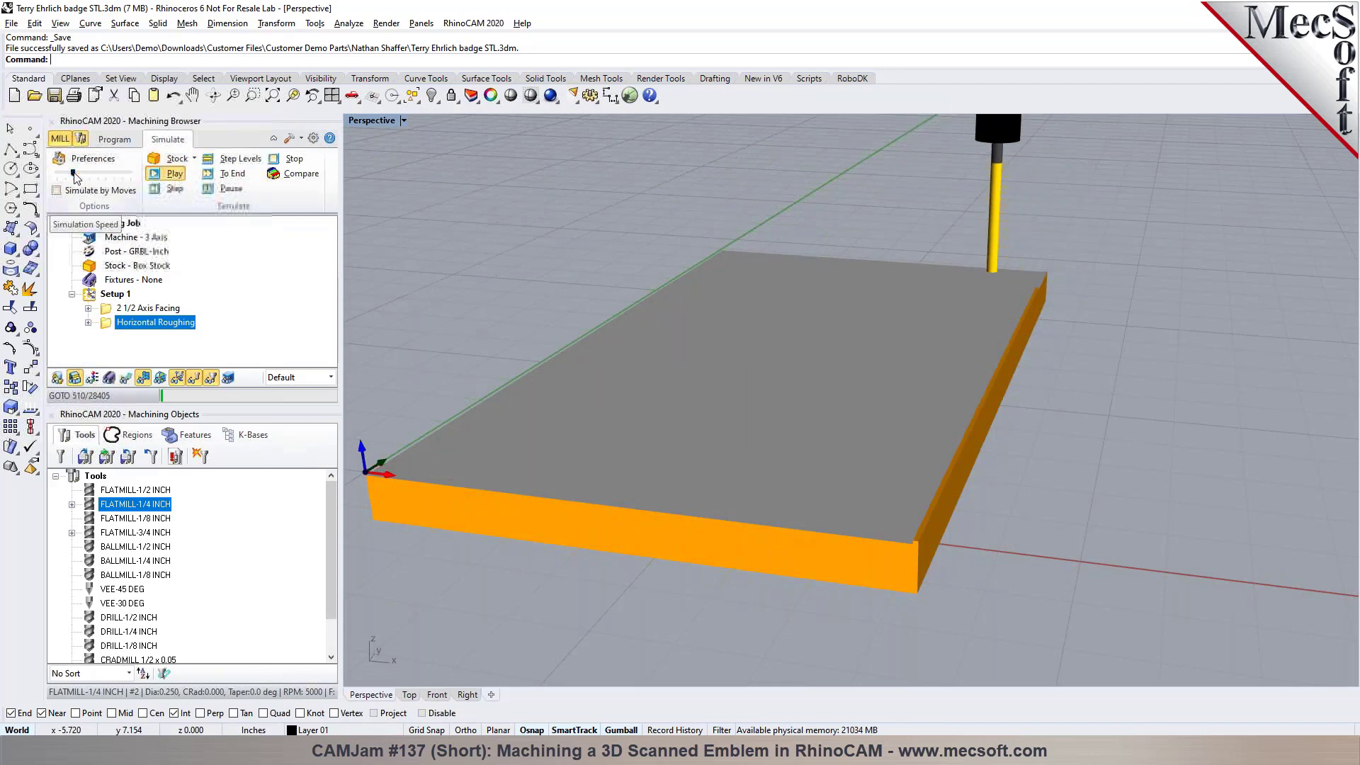
pyautogui.moveTo(119, 180); pyautogui.dragTo(139, 181)
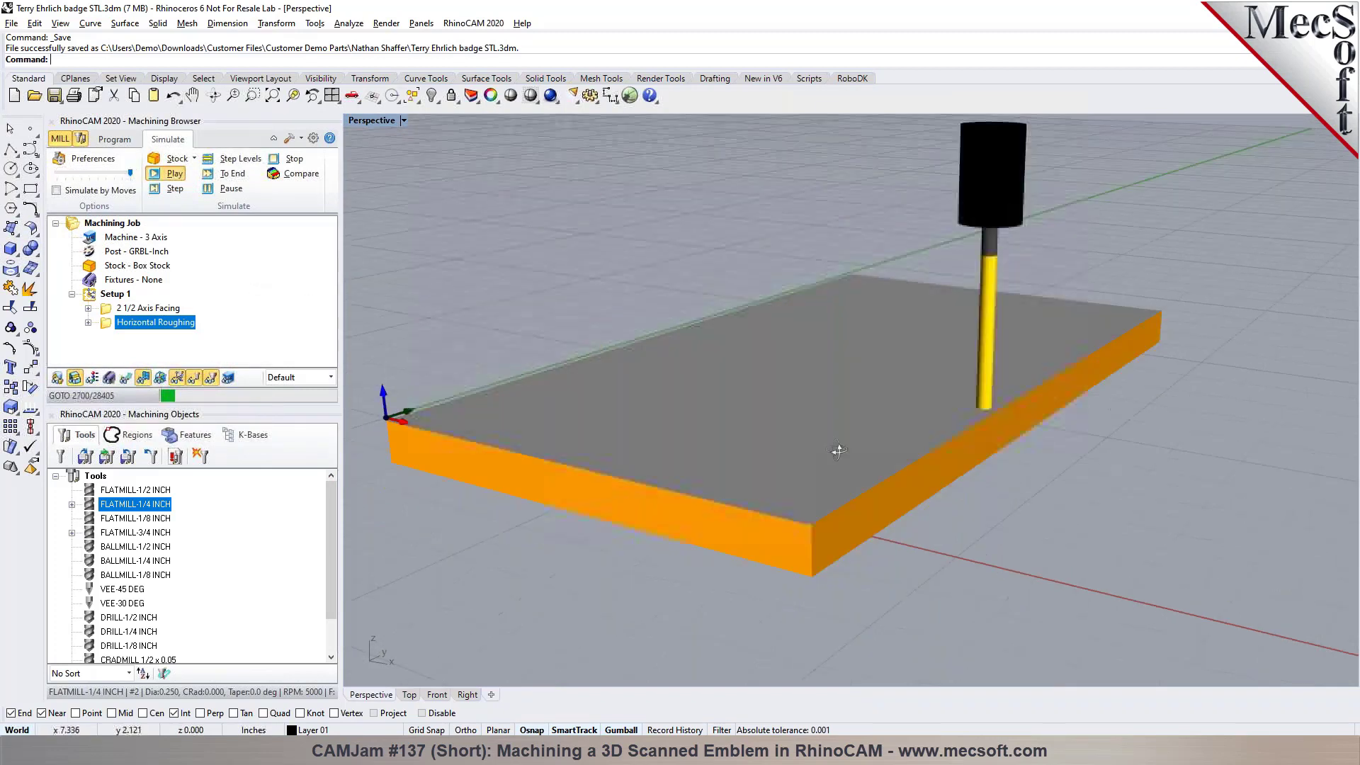
pyautogui.moveTo(837, 434); pyautogui.dragTo(814, 482, button='right')
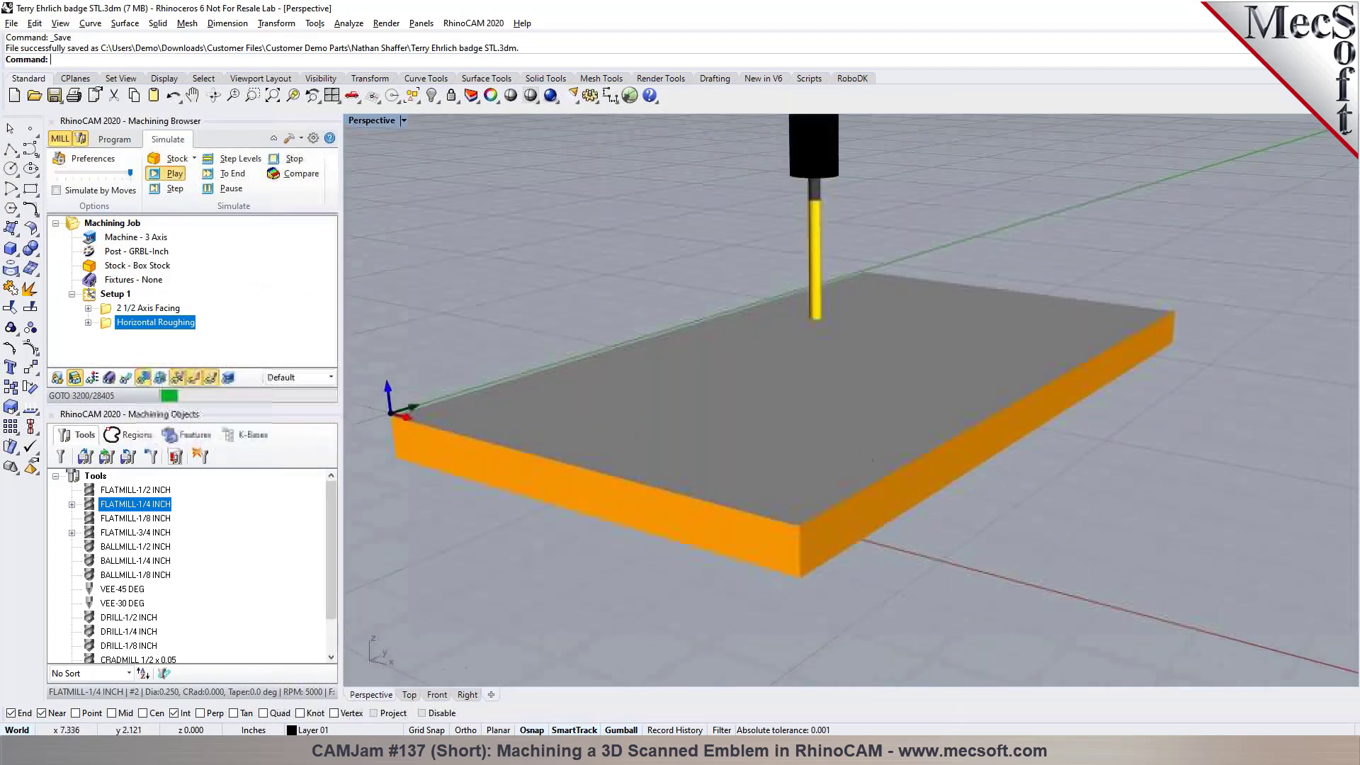
# Step: Run the roughing simulation through to the end and inspect the material cut around the emblem and its inner pocket
pyautogui.click(224, 174)
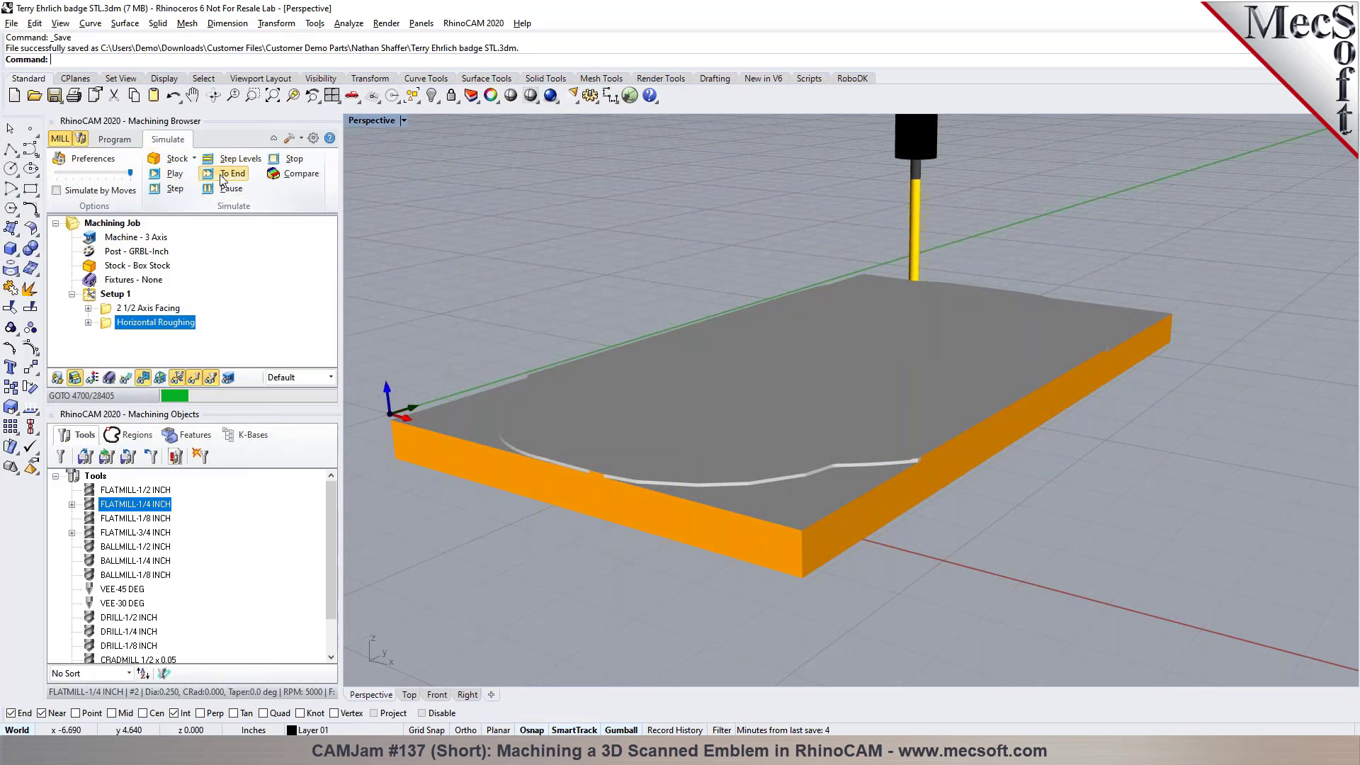
pyautogui.scroll(4, 621, 393)
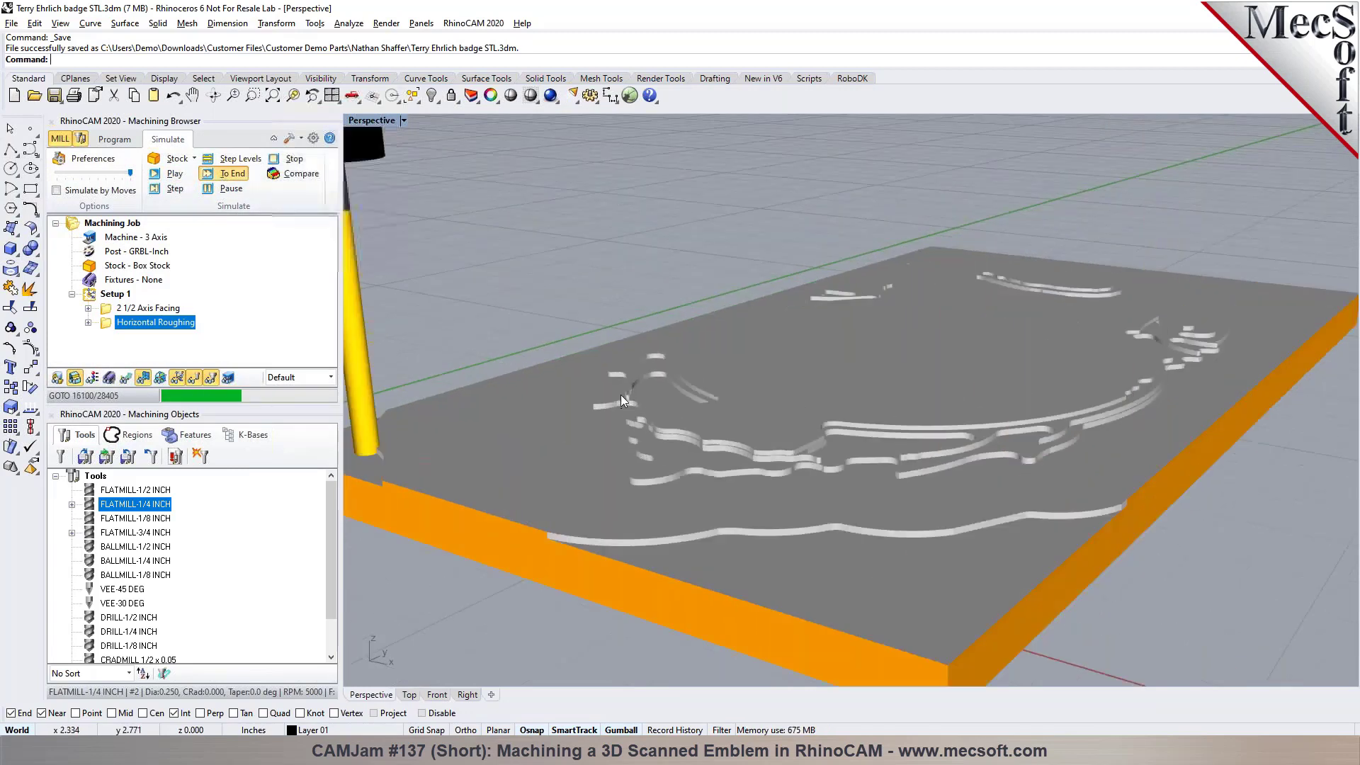
pyautogui.scroll(-2, 727, 397)
pyautogui.moveTo(700, 390); pyautogui.dragTo(668, 400, button='right')
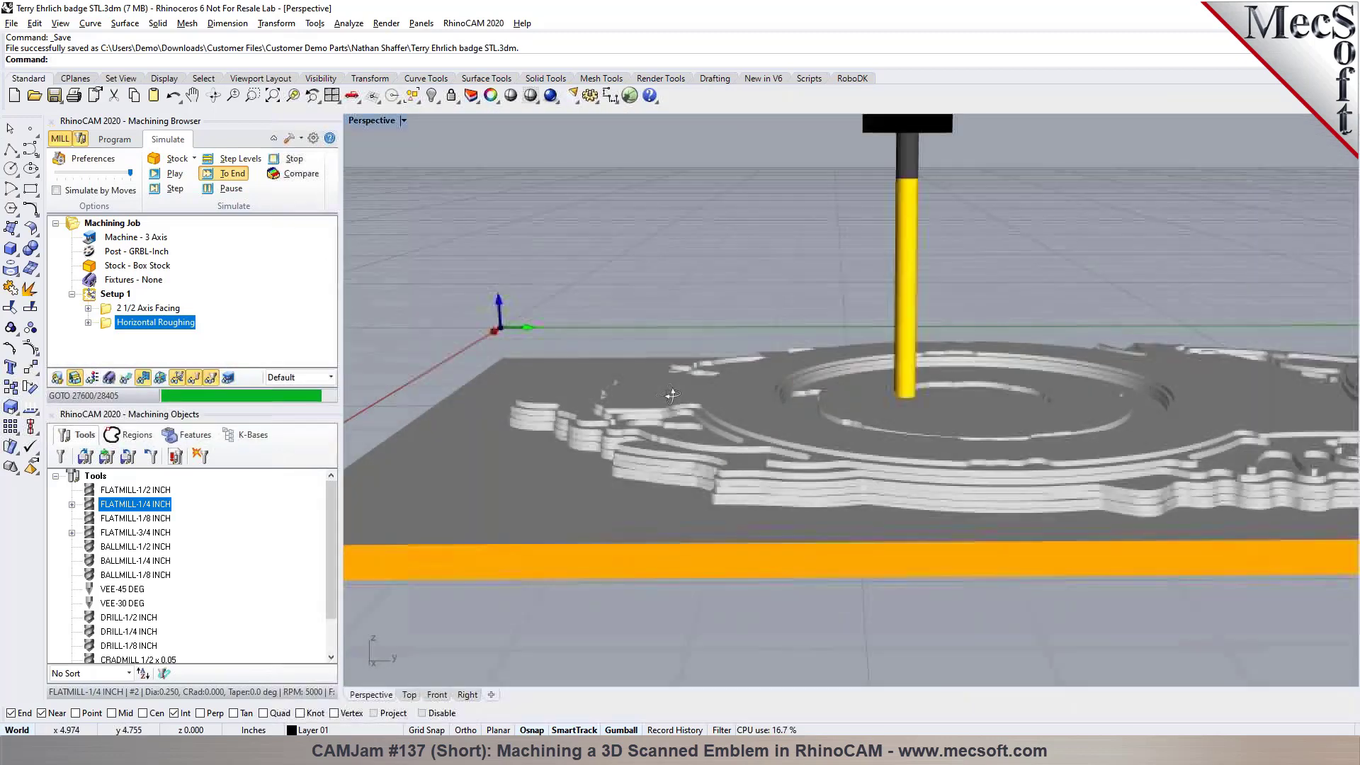
pyautogui.moveTo(672, 394); pyautogui.dragTo(776, 399, button='right')
pyautogui.scroll(-2, 776, 399)
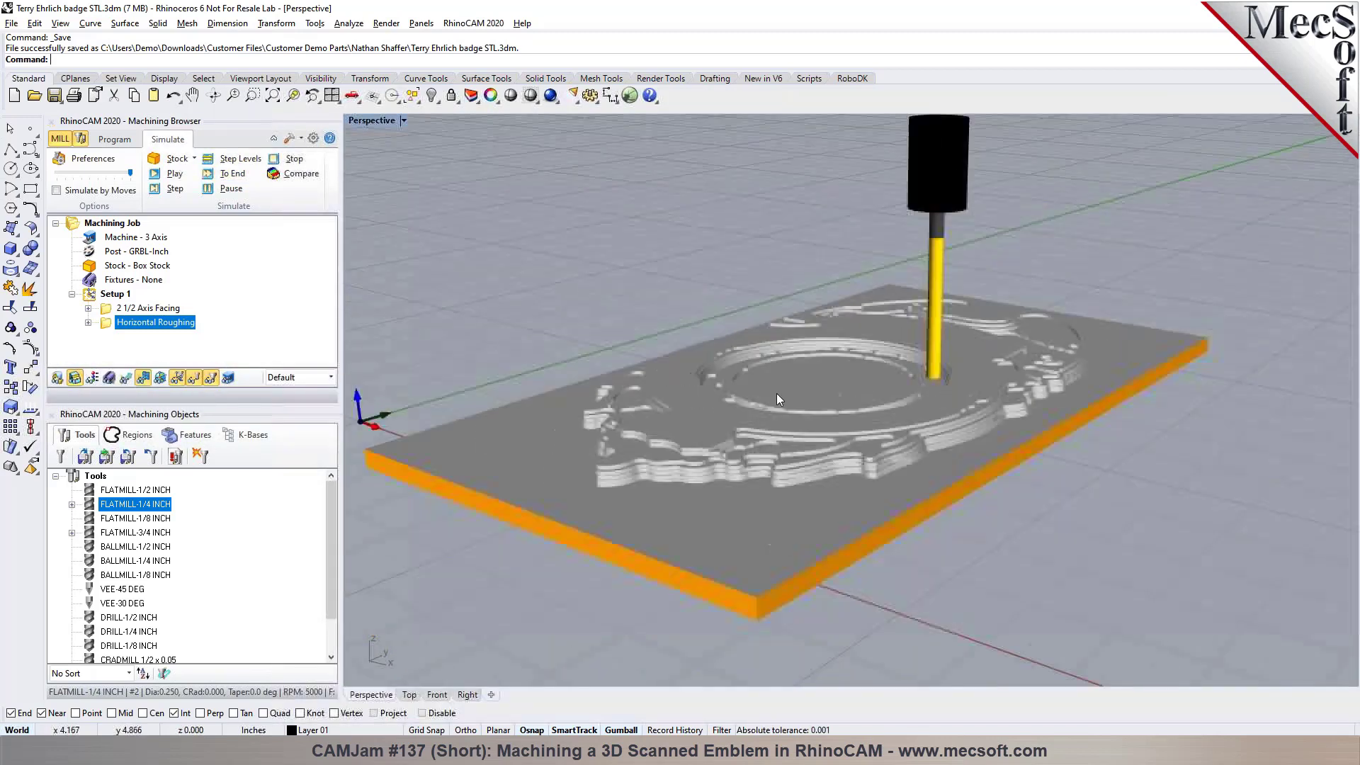
pyautogui.scroll(3, 776, 399)
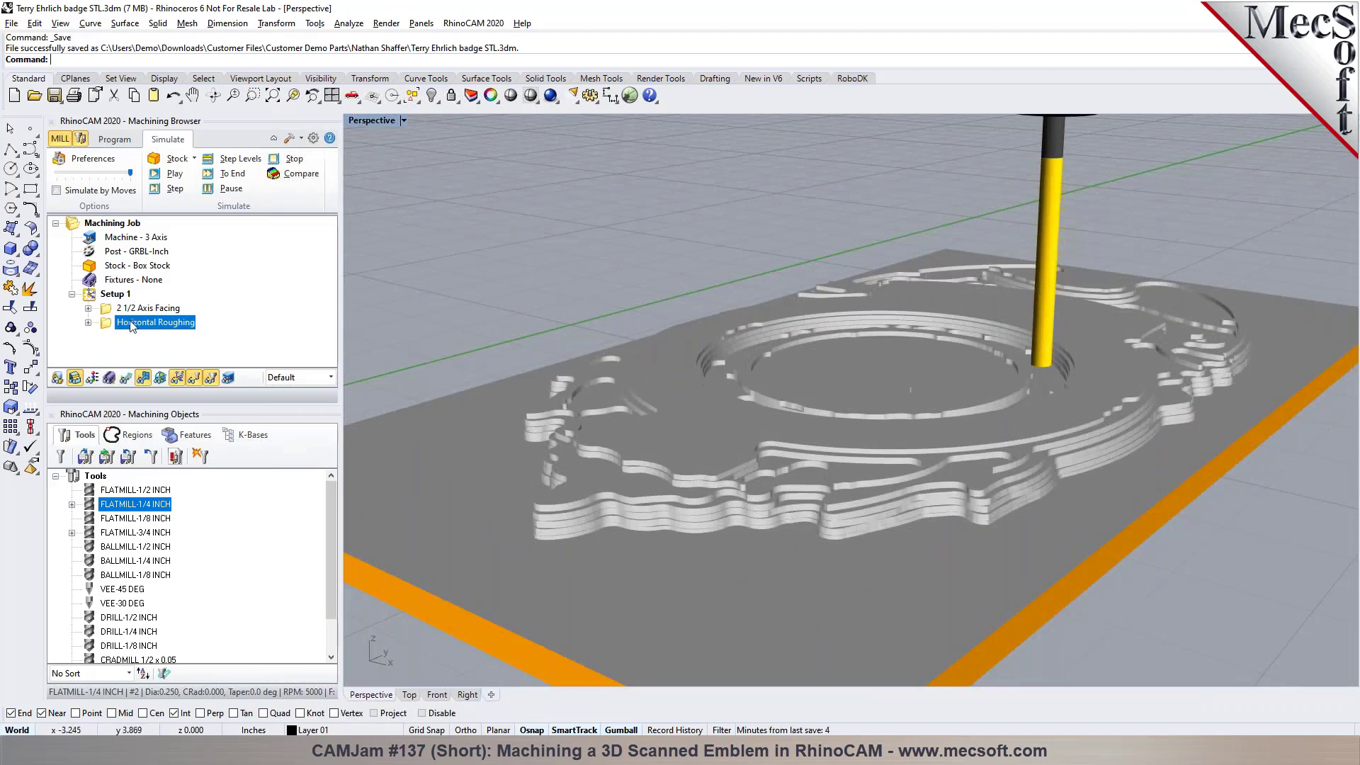
# Step: Edit the horizontal roughing operation to enable the top cut level and set it to -0.075
pyautogui.click(114, 139)
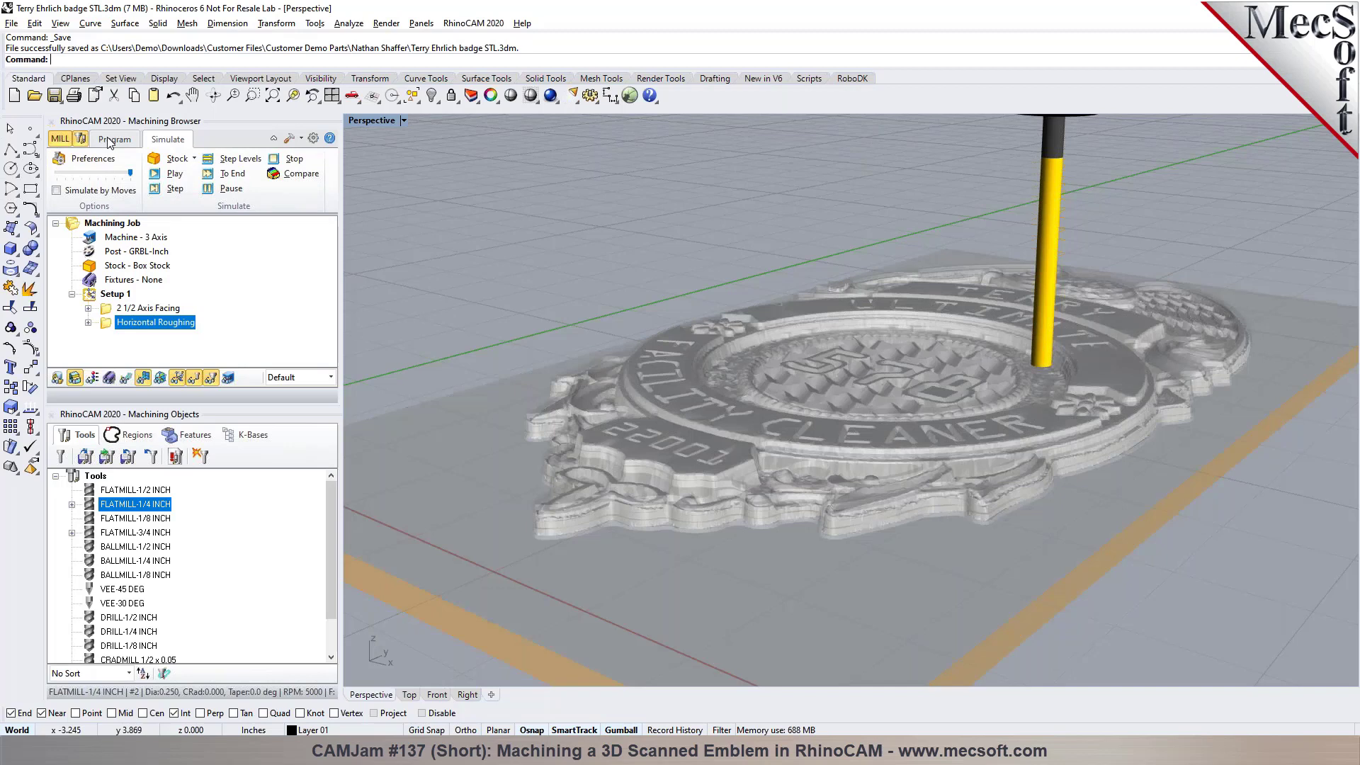
pyautogui.moveTo(708, 398)
pyautogui.mouseDown(button='right')
pyautogui.moveTo(708, 425)
pyautogui.moveTo(708, 372)
pyautogui.moveTo(701, 397)
pyautogui.mouseUp(button='right')
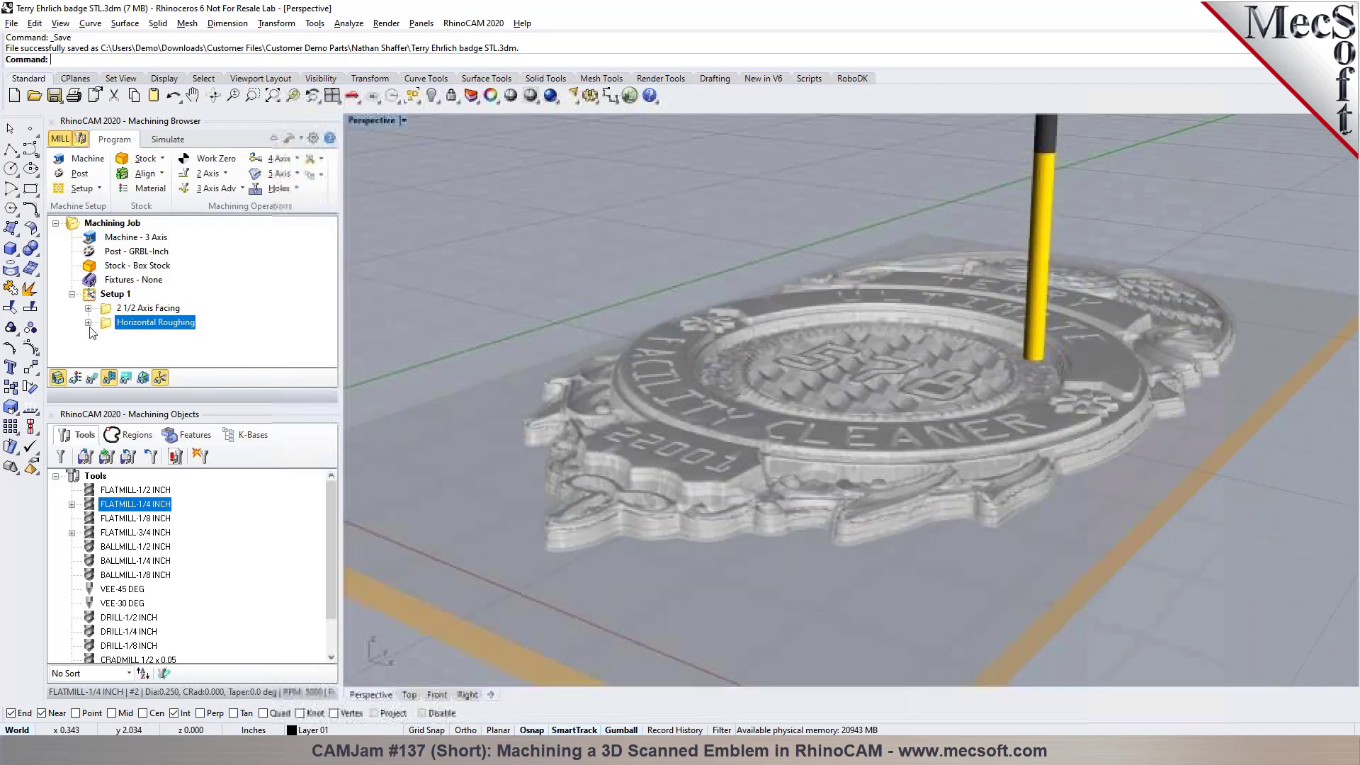
pyautogui.doubleClick(142, 322)
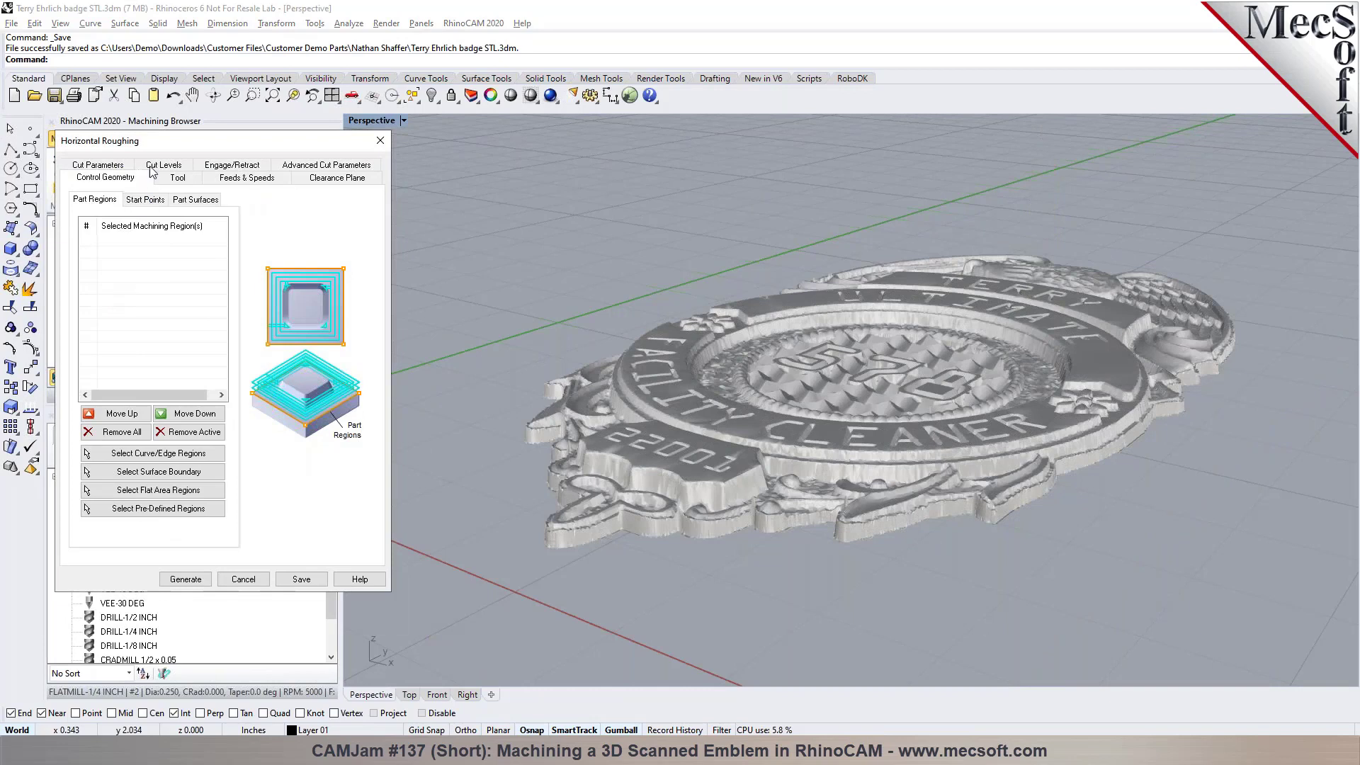
pyautogui.click(163, 165)
pyautogui.click(90, 413)
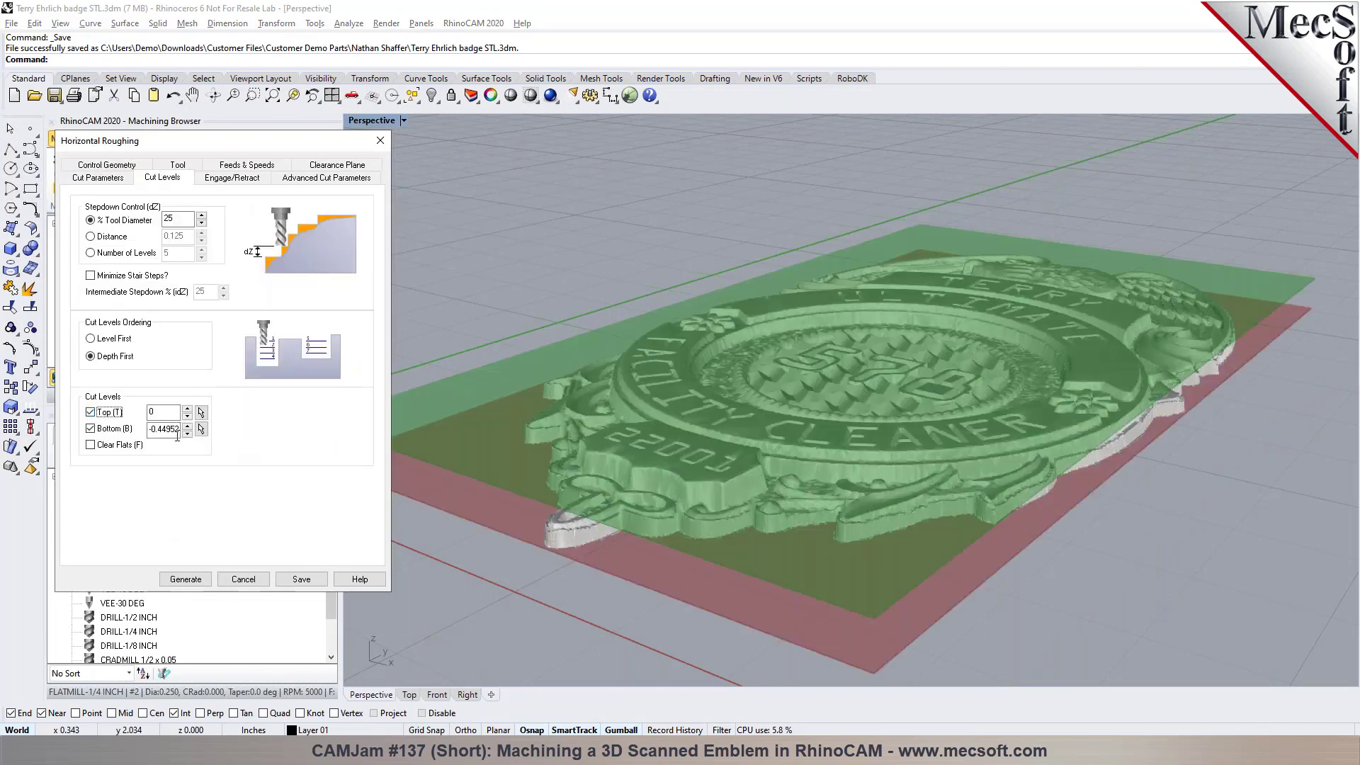
pyautogui.doubleClick(156, 412)
pyautogui.write('-0.06')
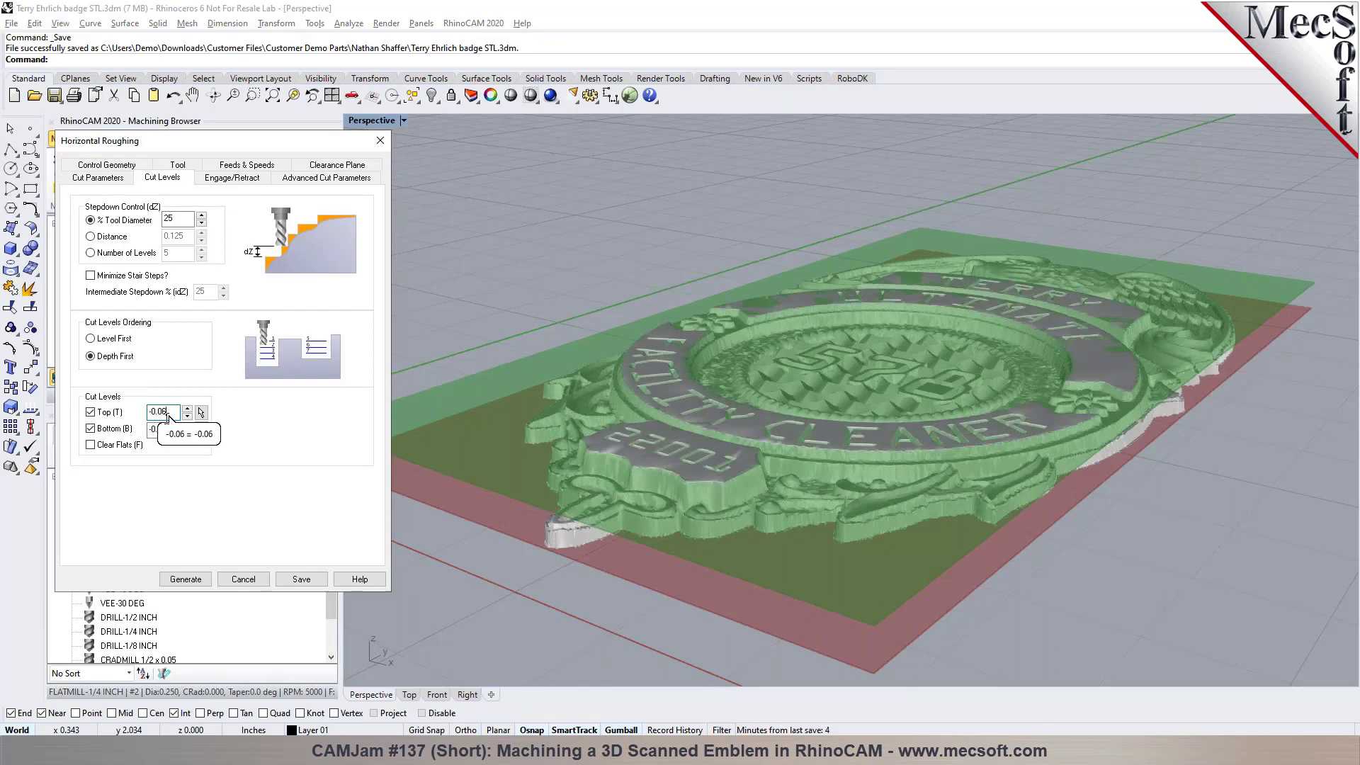
pyautogui.moveTo(170, 419)
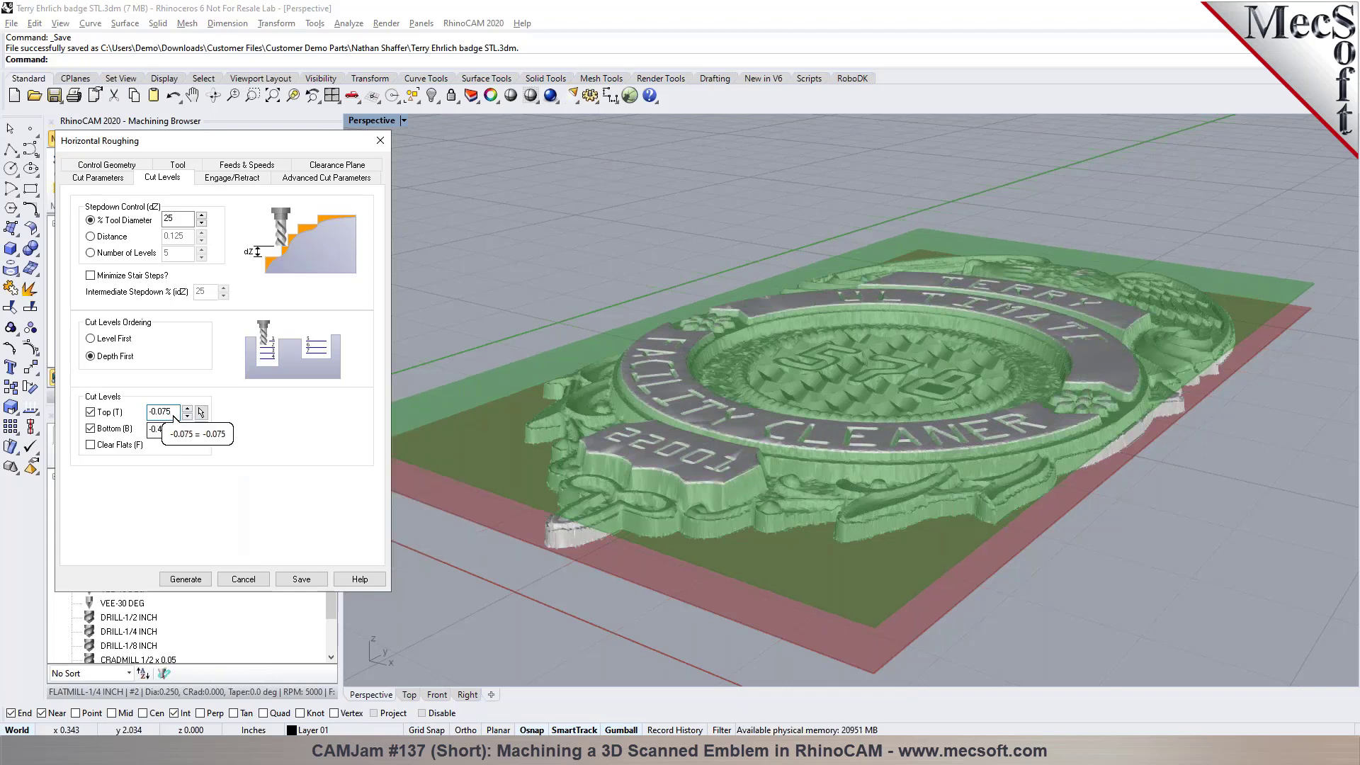
# Step: Regenerate the horizontal roughing toolpath and display it over the emblem
pyautogui.click(185, 579)
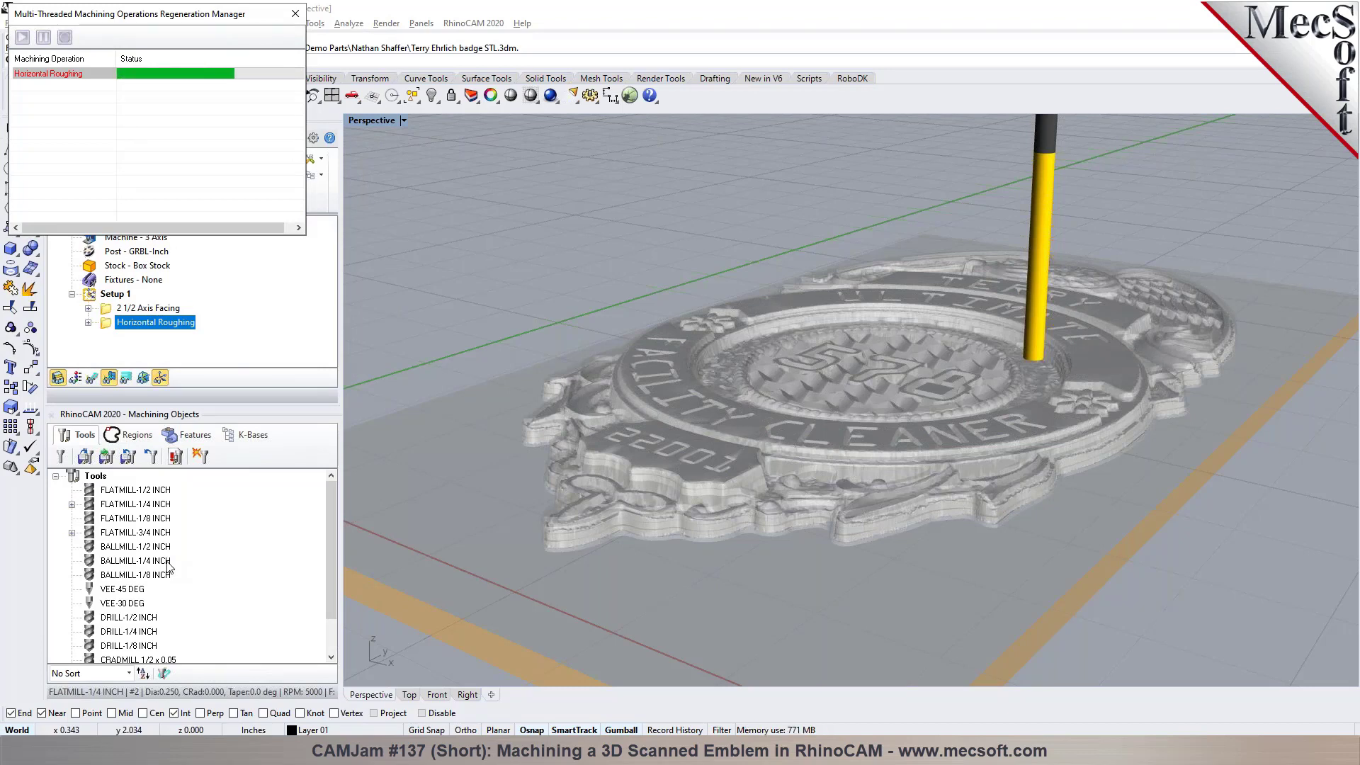
pyautogui.hotkey('ctrl', 's')
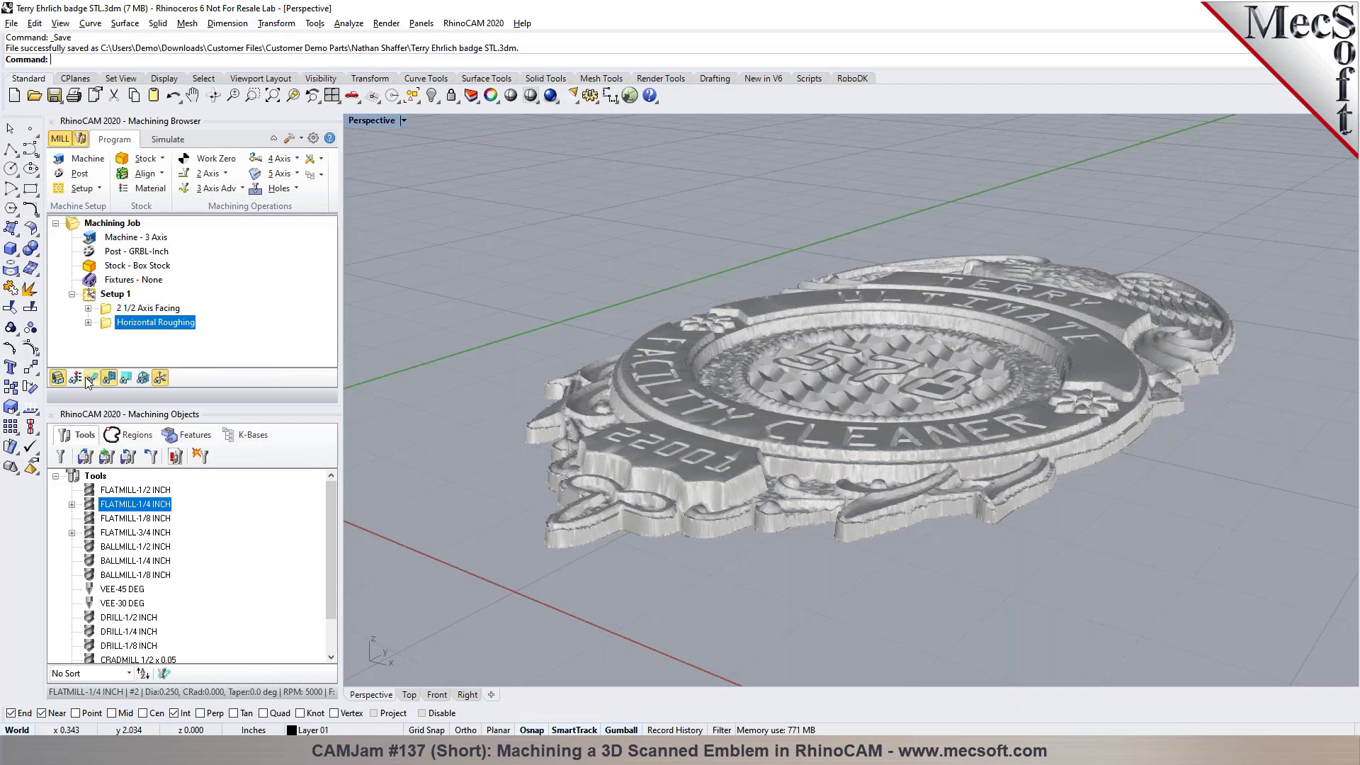
pyautogui.click(90, 377)
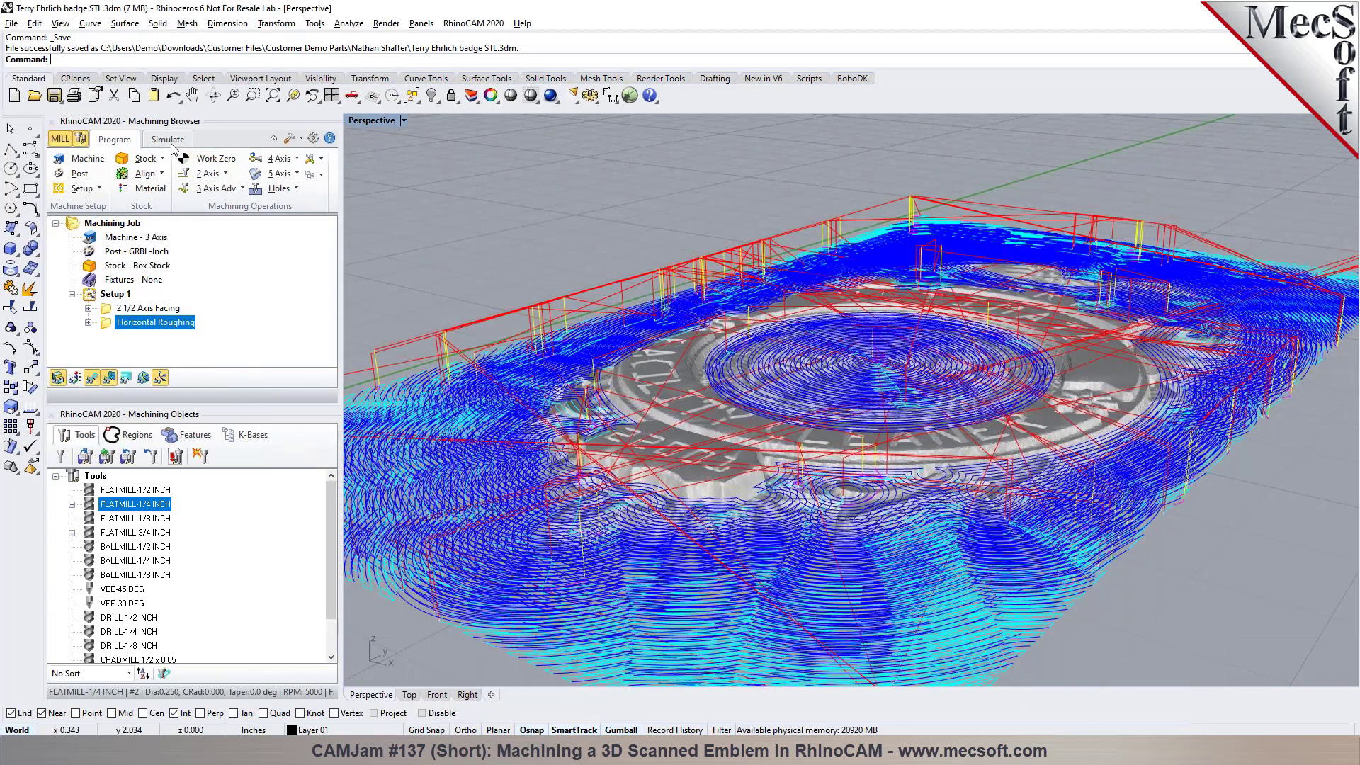
# Step: Set the simulation color in the horizontal roughing operation's properties to dark yellow
pyautogui.rightClick(122, 330)
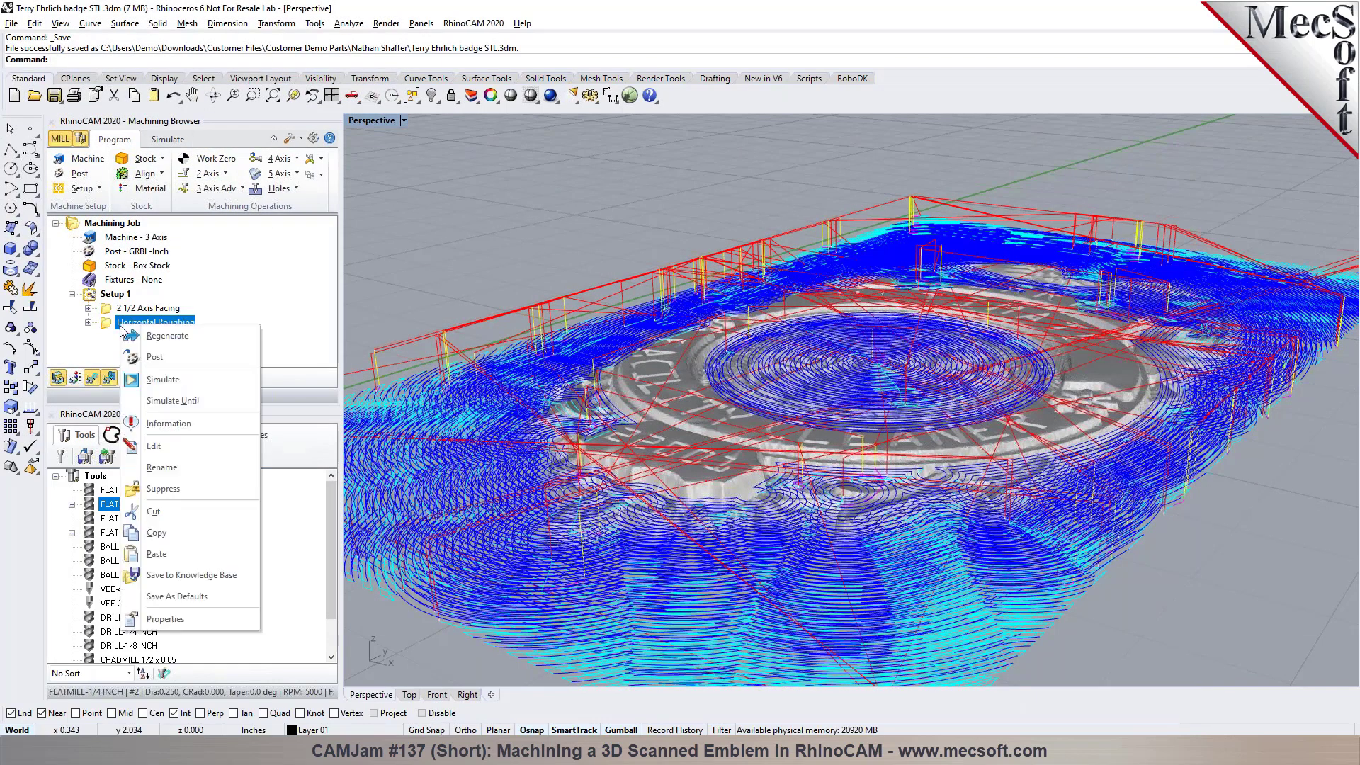
pyautogui.click(163, 625)
pyautogui.click(777, 301)
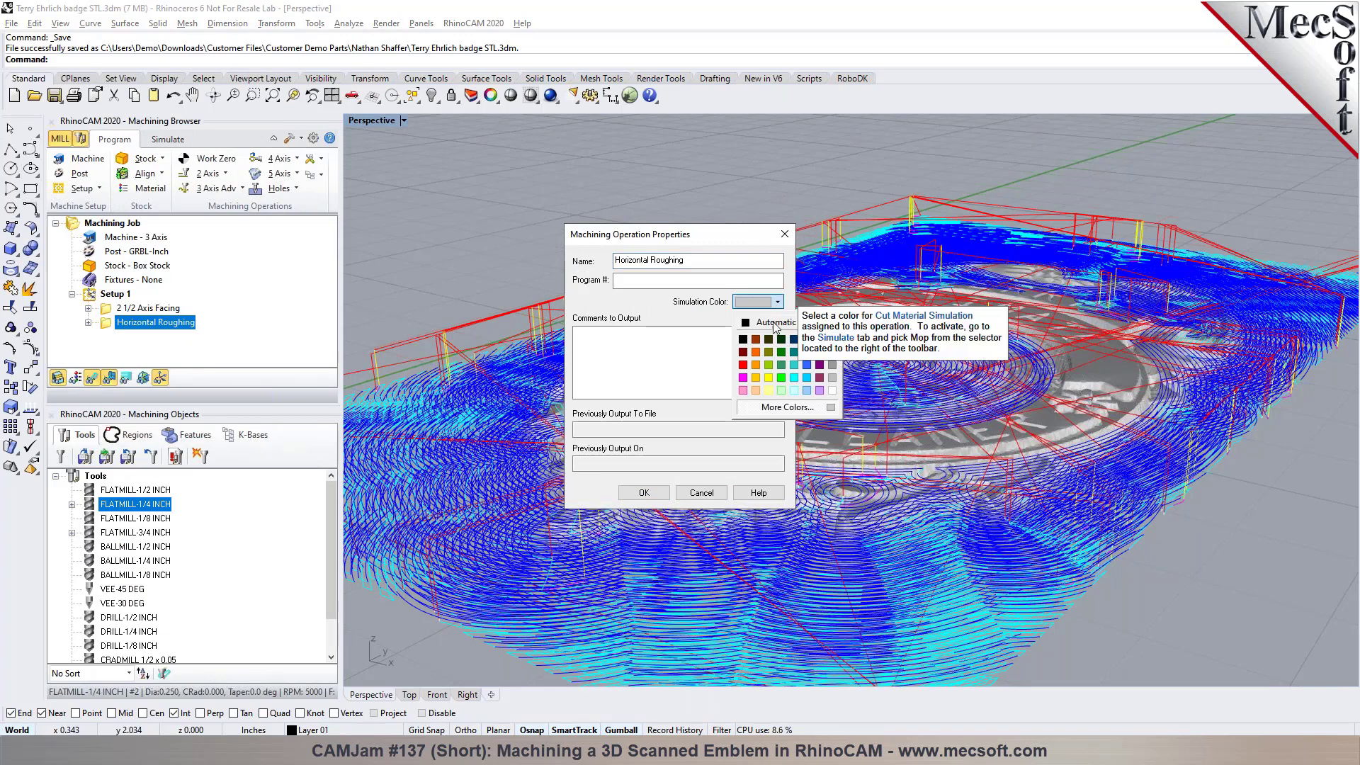
pyautogui.click(771, 352)
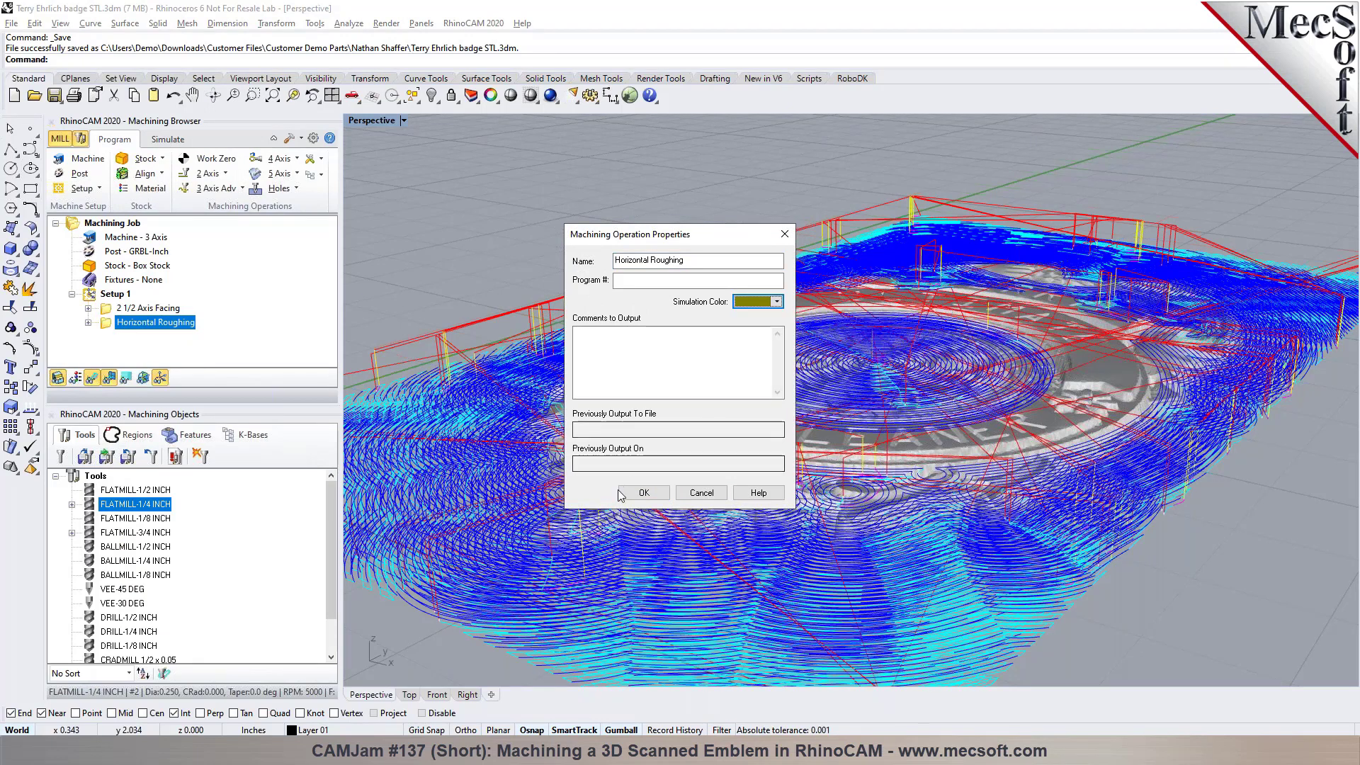
pyautogui.click(644, 492)
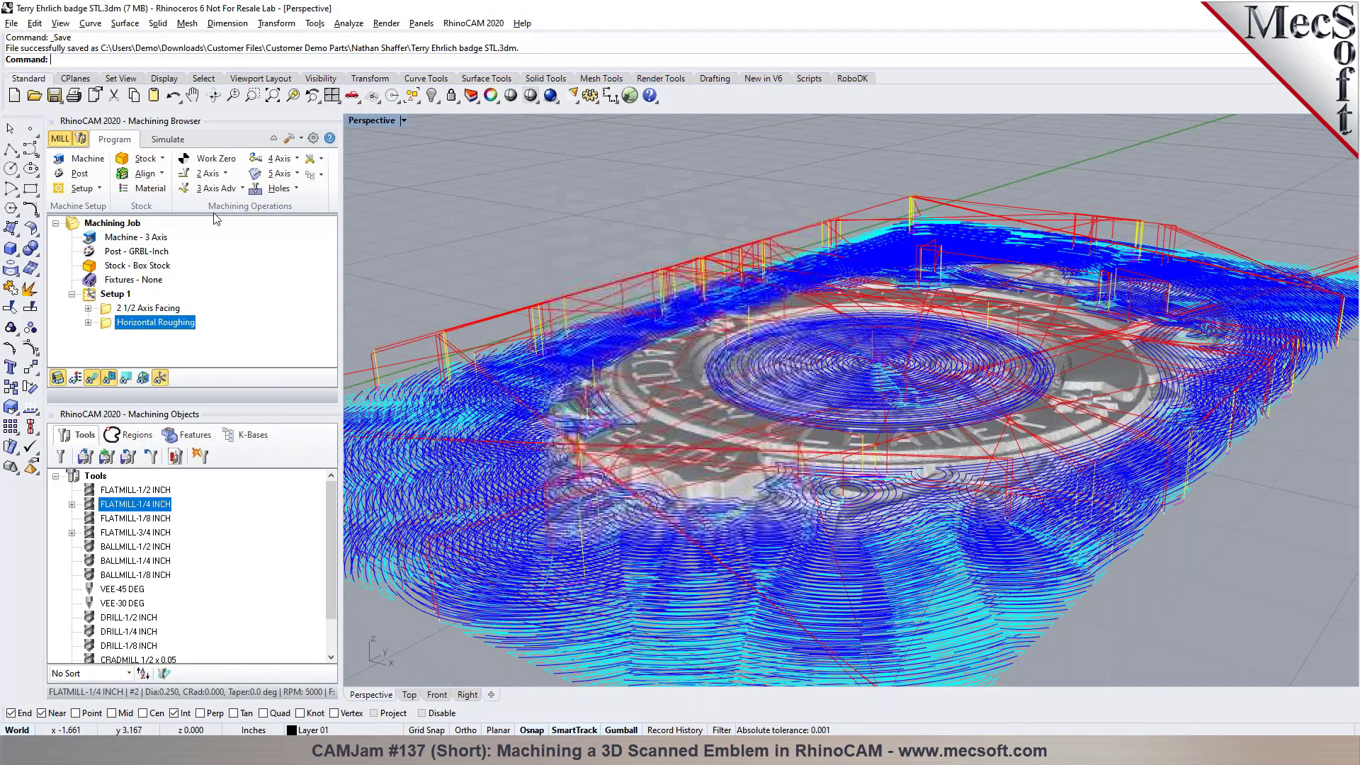
# Step: Set the cut material simulation to color the stock by Mop instead of Default
pyautogui.click(168, 139)
pyautogui.click(138, 308)
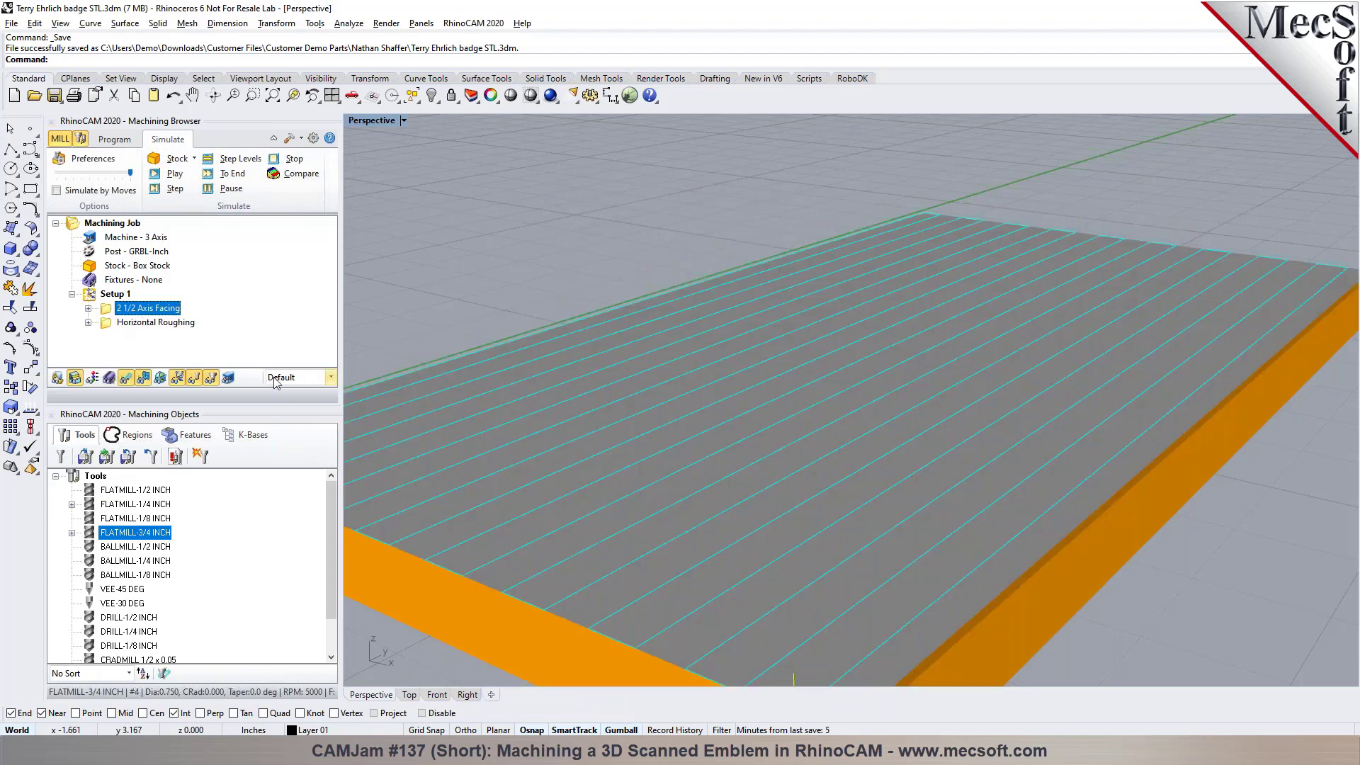
pyautogui.click(330, 377)
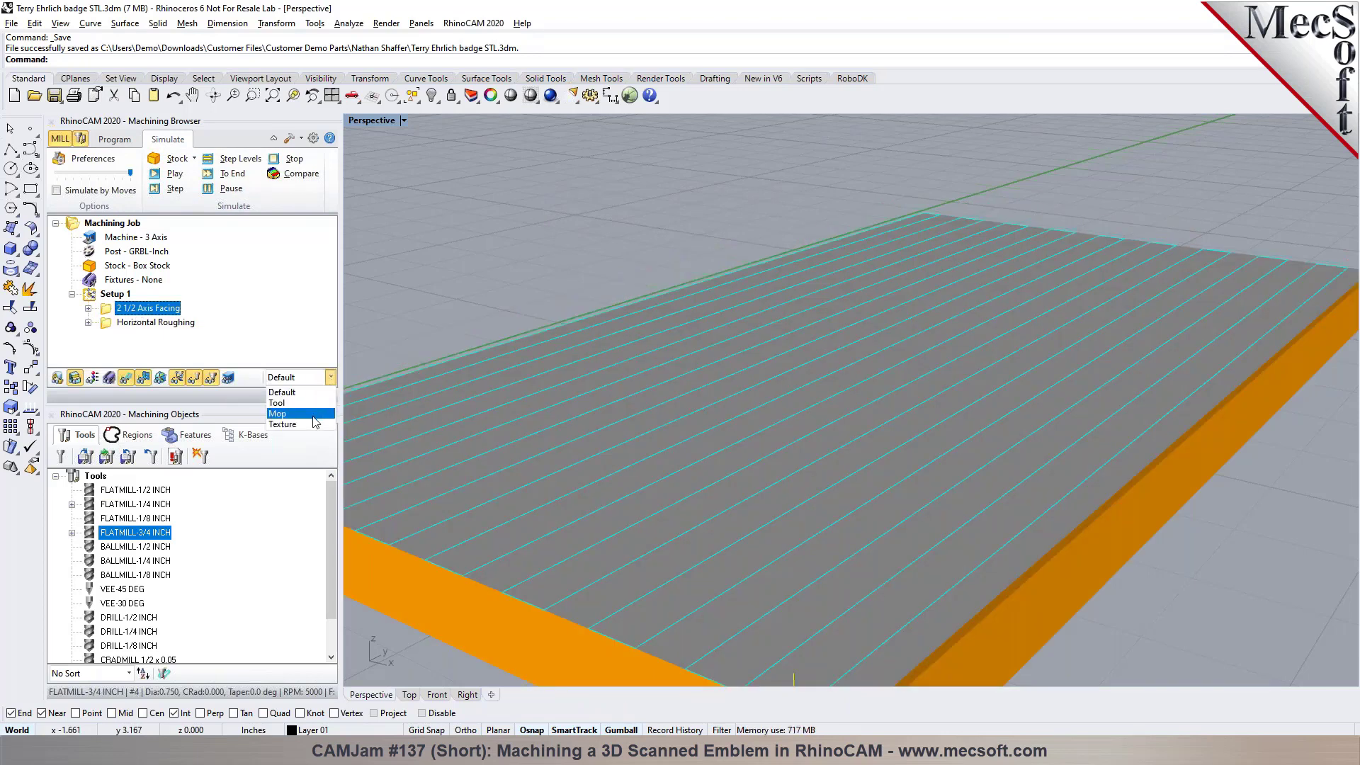
pyautogui.click(313, 417)
# Step: Simulate the horizontal roughing operation again, run it to the end and inspect the colored cut areas on the emblem
pyautogui.click(155, 323)
pyautogui.click(170, 174)
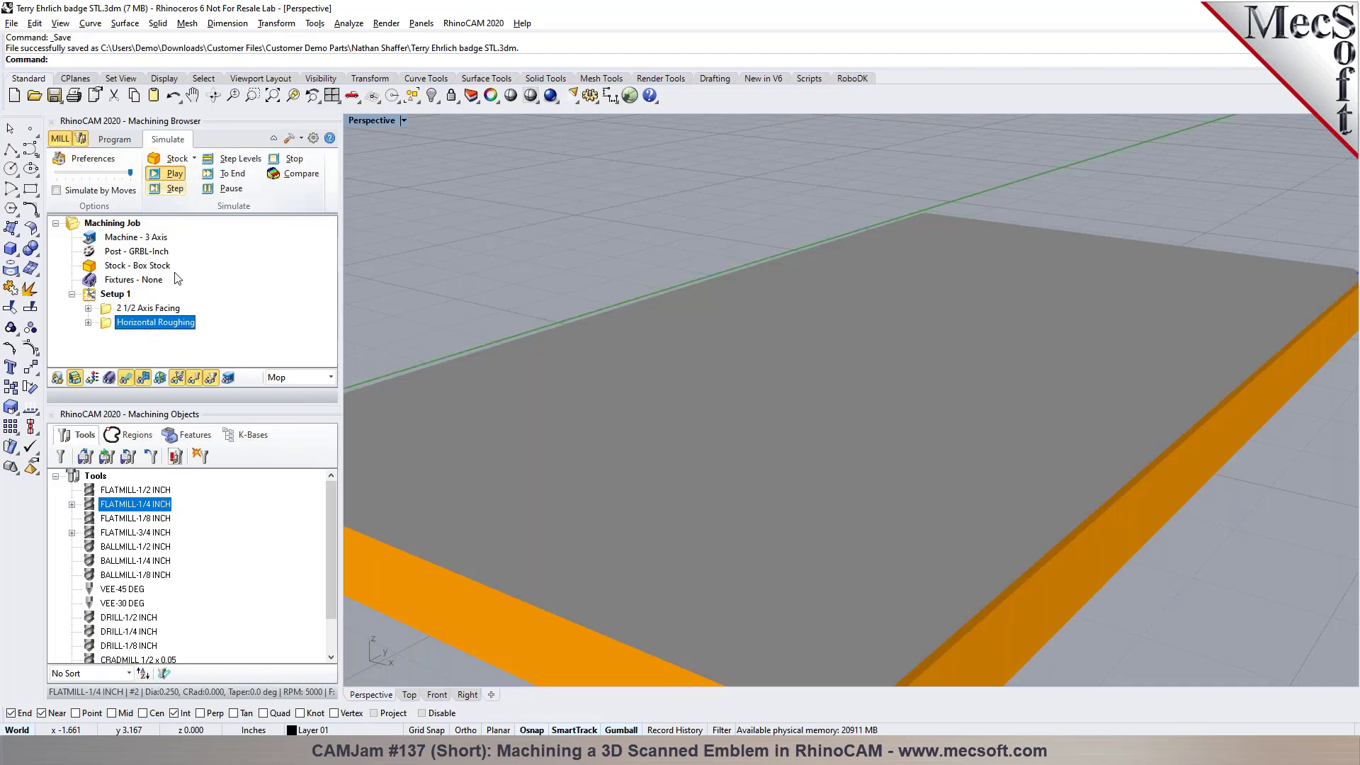
pyautogui.scroll(-4, 650, 361)
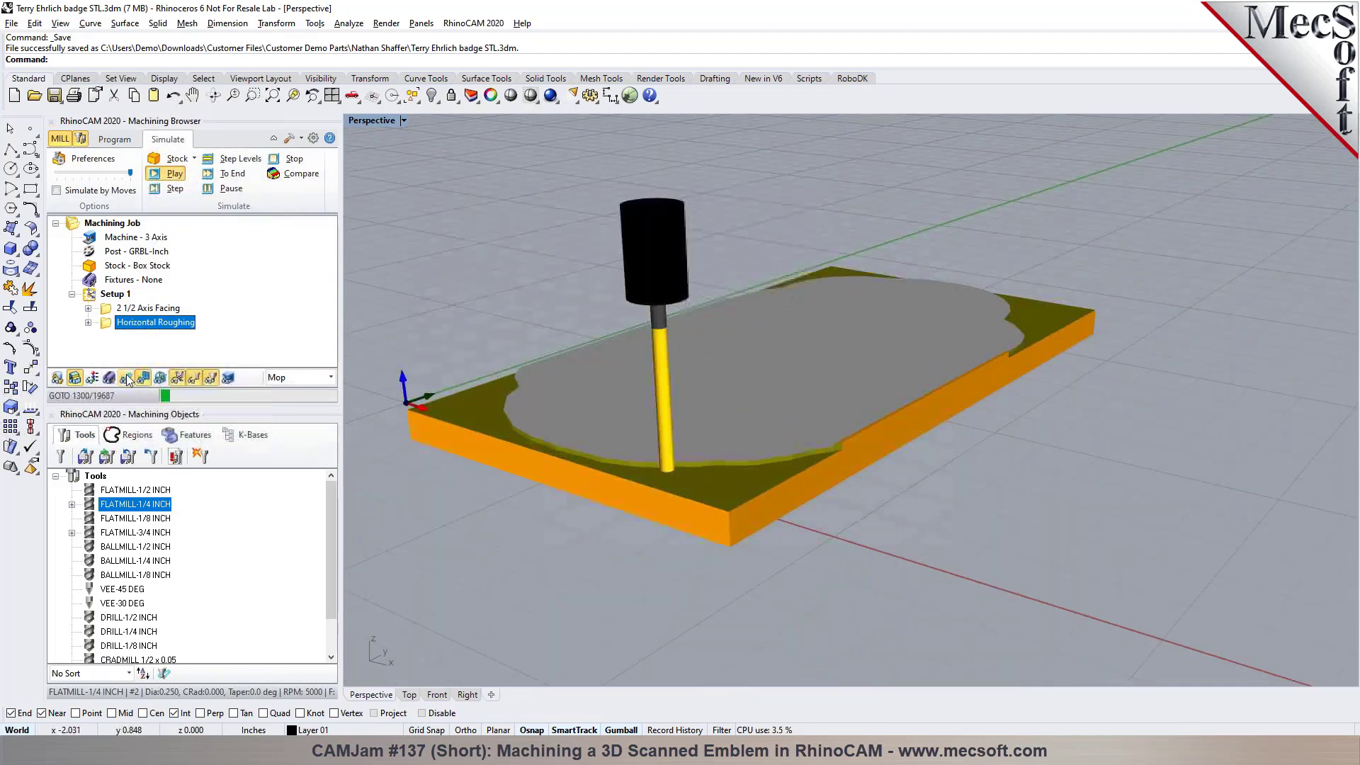
pyautogui.scroll(2, 391, 346)
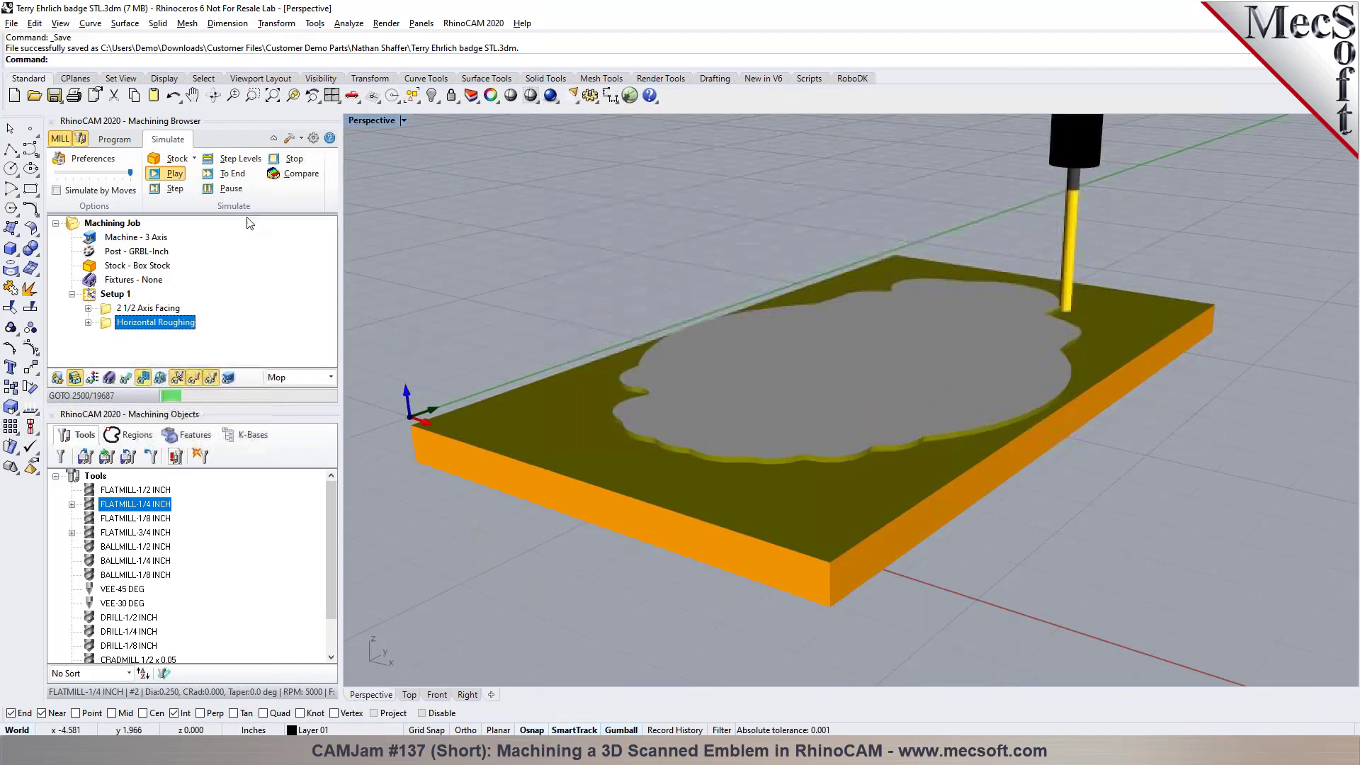
pyautogui.click(232, 173)
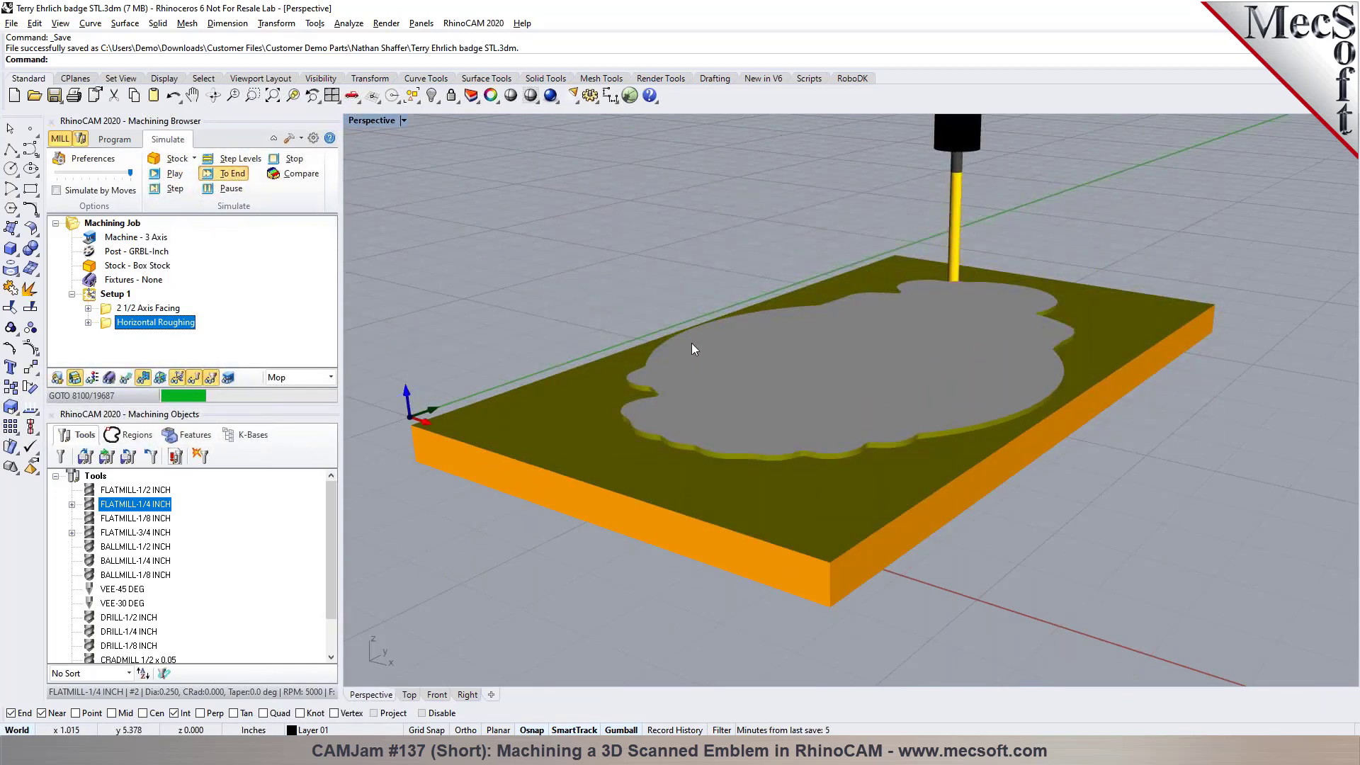
pyautogui.scroll(2, 691, 343)
pyautogui.scroll(2, 688, 343)
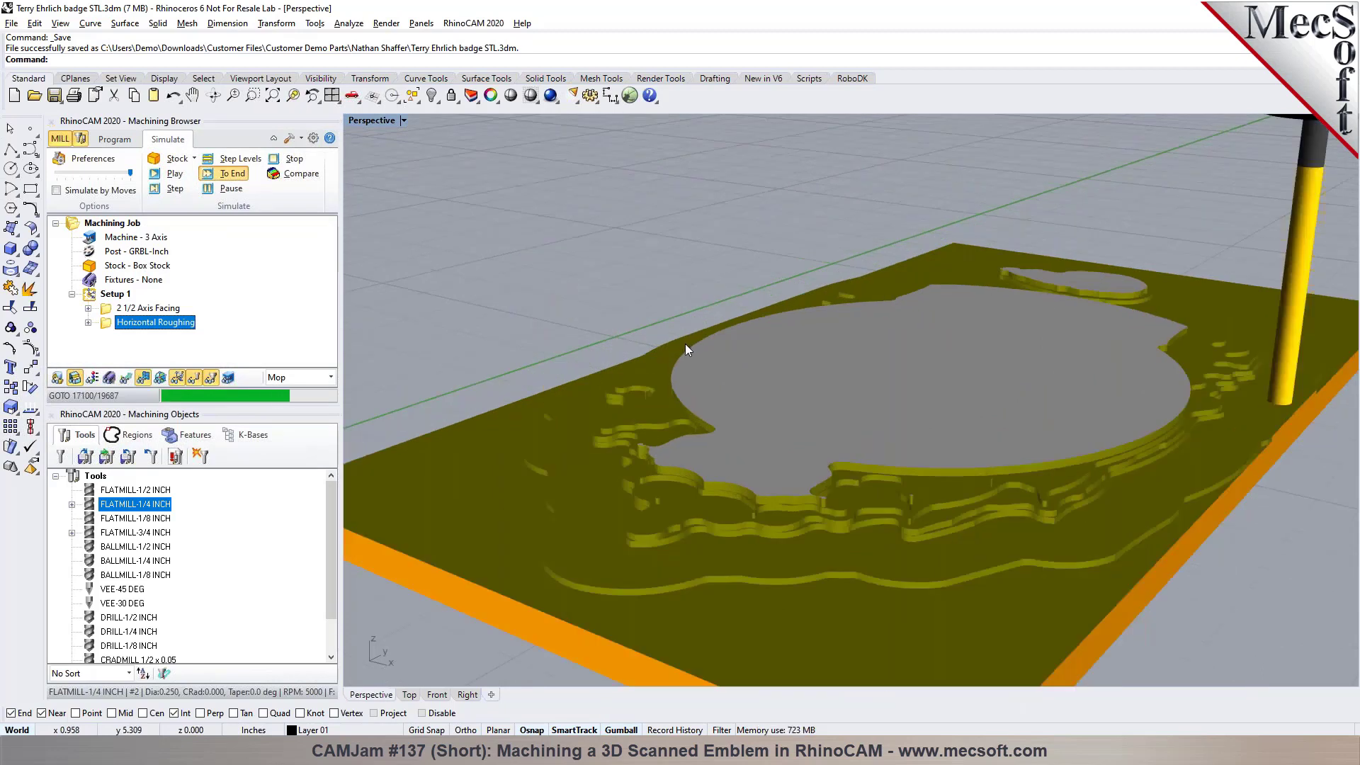
pyautogui.scroll(-4, 684, 346)
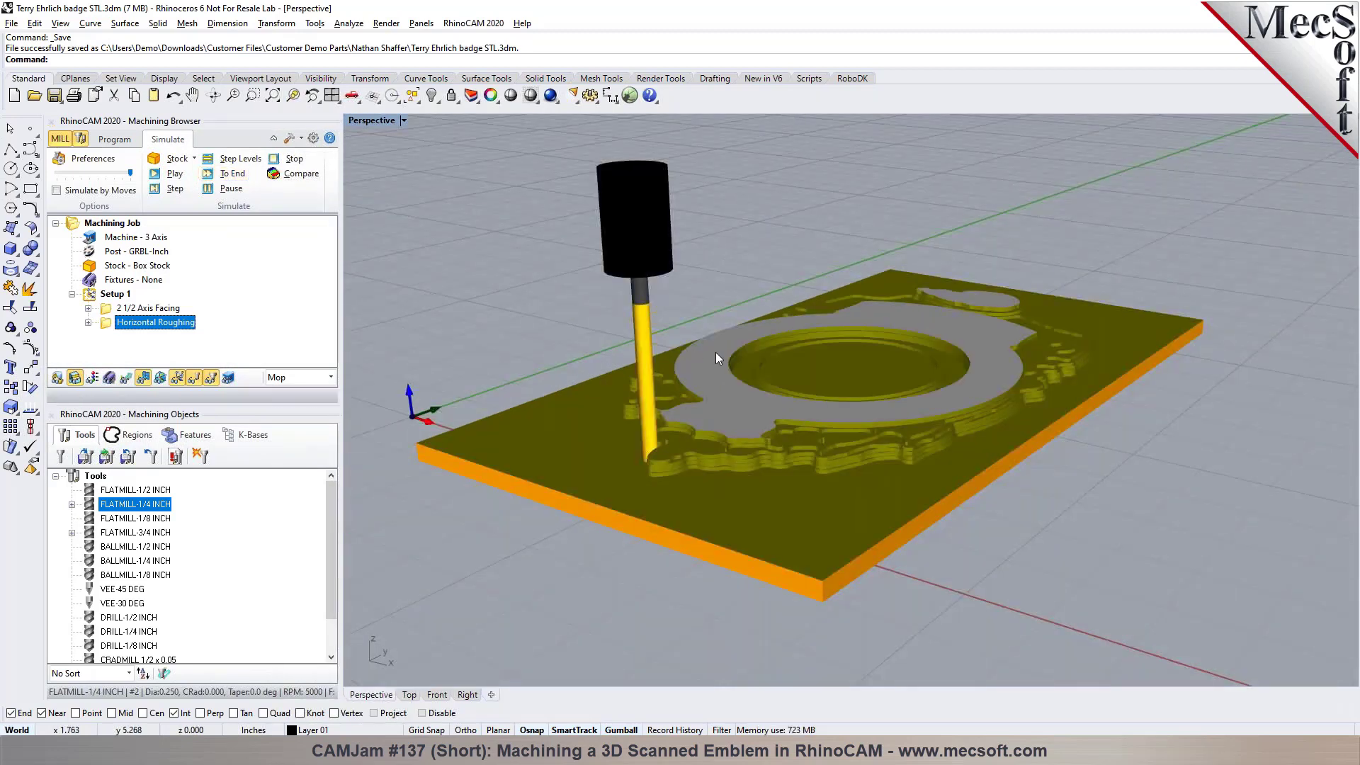
pyautogui.scroll(2, 767, 373)
pyautogui.moveTo(768, 372); pyautogui.dragTo(672, 376, button='right')
# Step: Return to programming, show the emblem in the Top view and hide the stock model
pyautogui.click(114, 139)
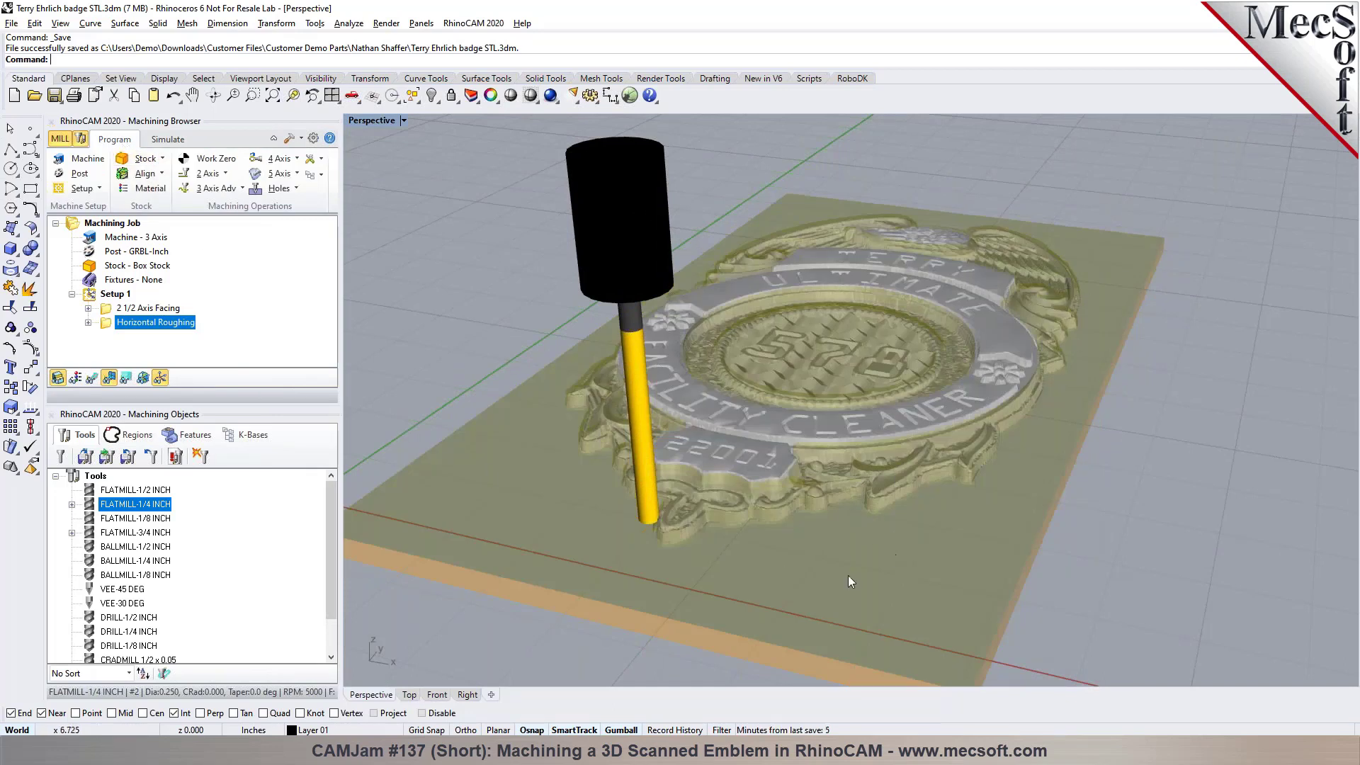
pyautogui.click(409, 695)
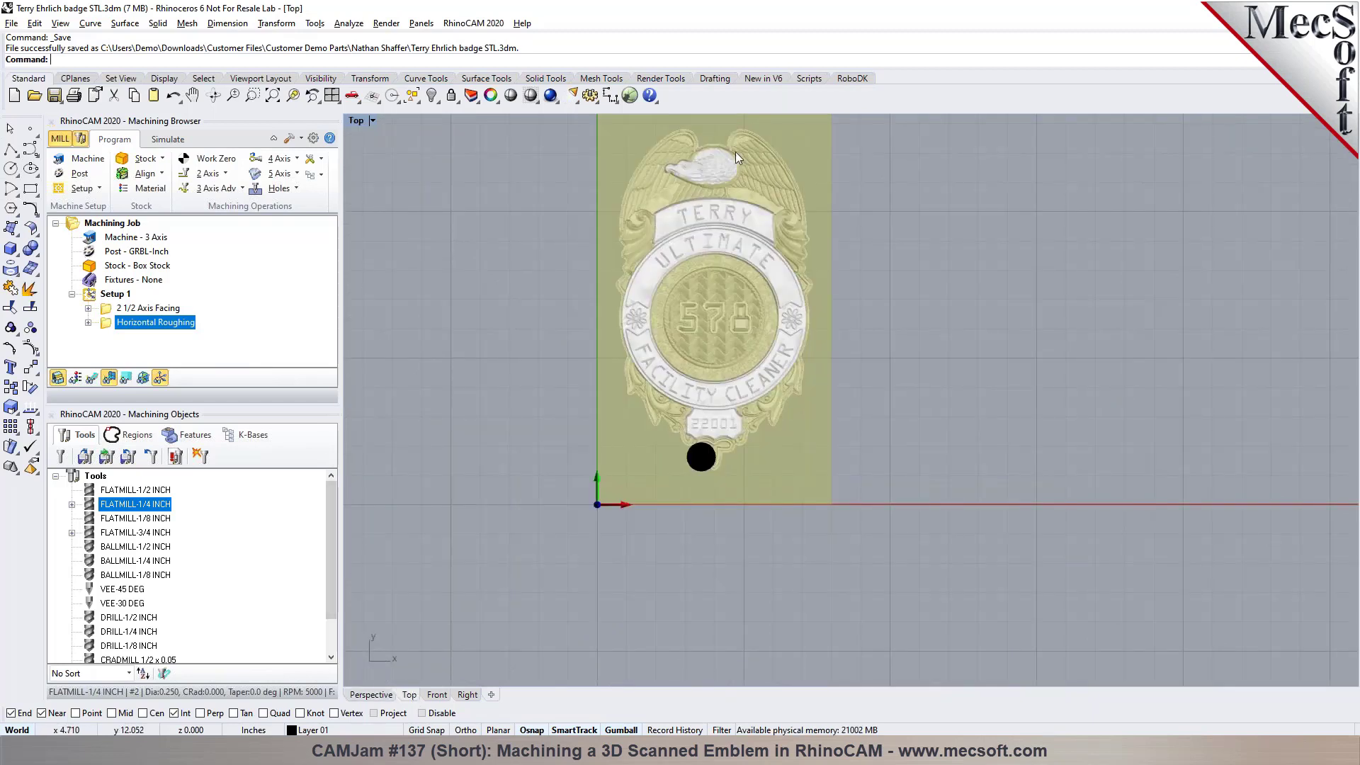
pyautogui.scroll(3, 733, 153)
pyautogui.click(110, 223)
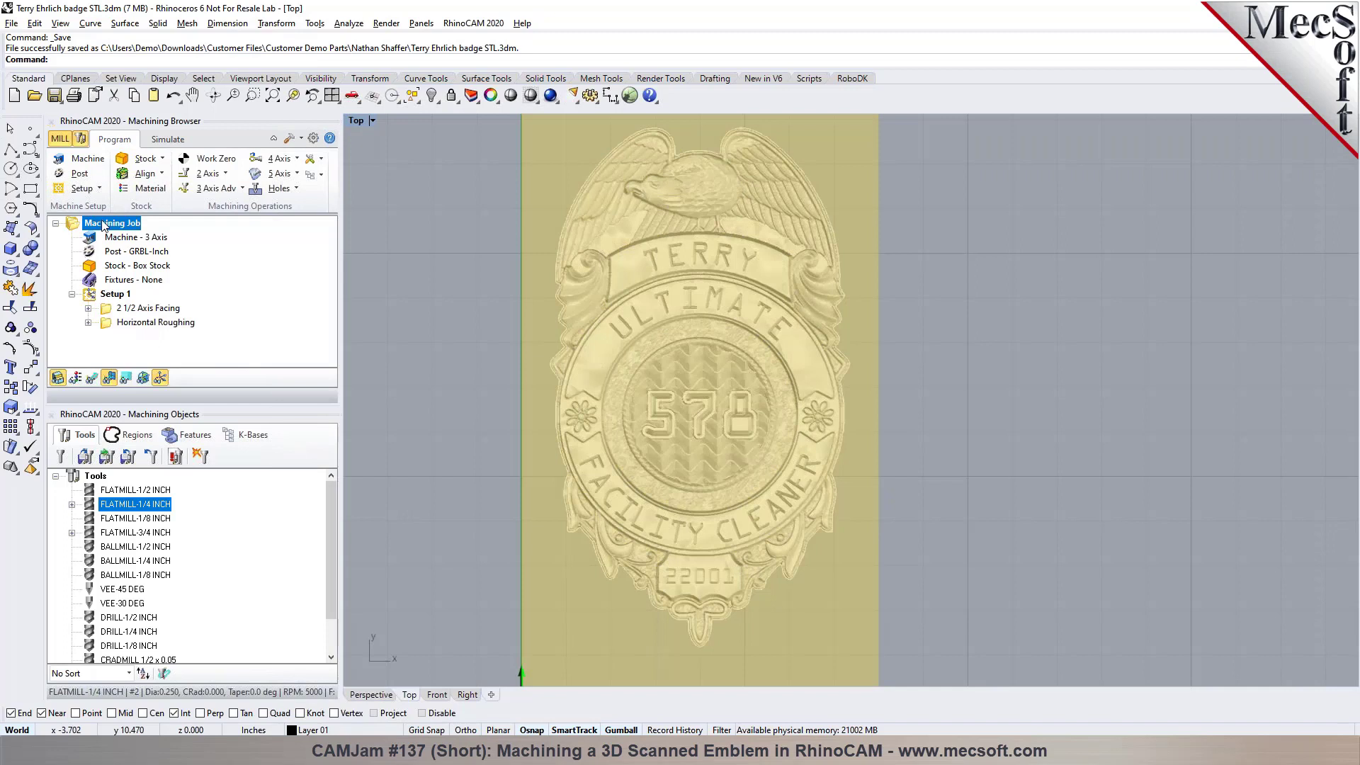
pyautogui.click(58, 378)
pyautogui.scroll(-2, 530, 418)
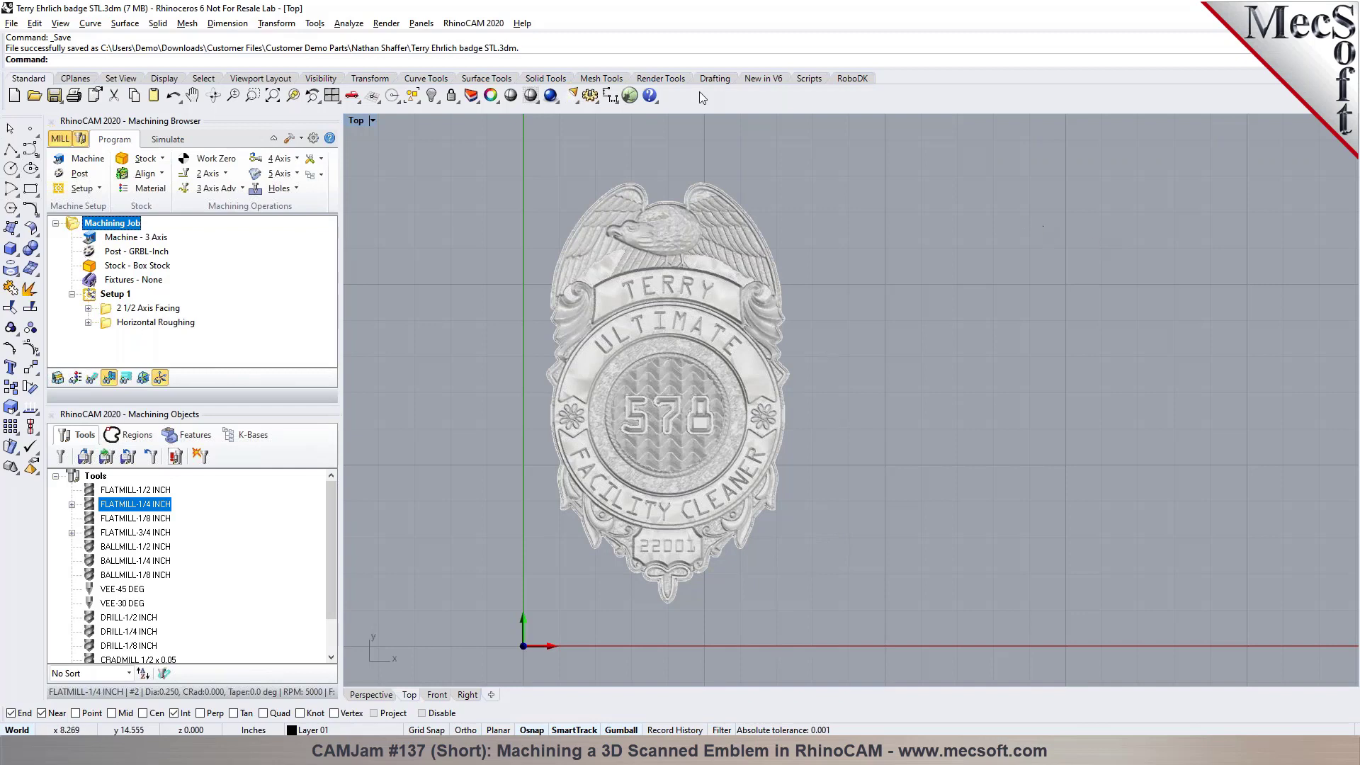
# Step: Create Layer 02, make it the current layer and set its color to red
pyautogui.click(469, 99)
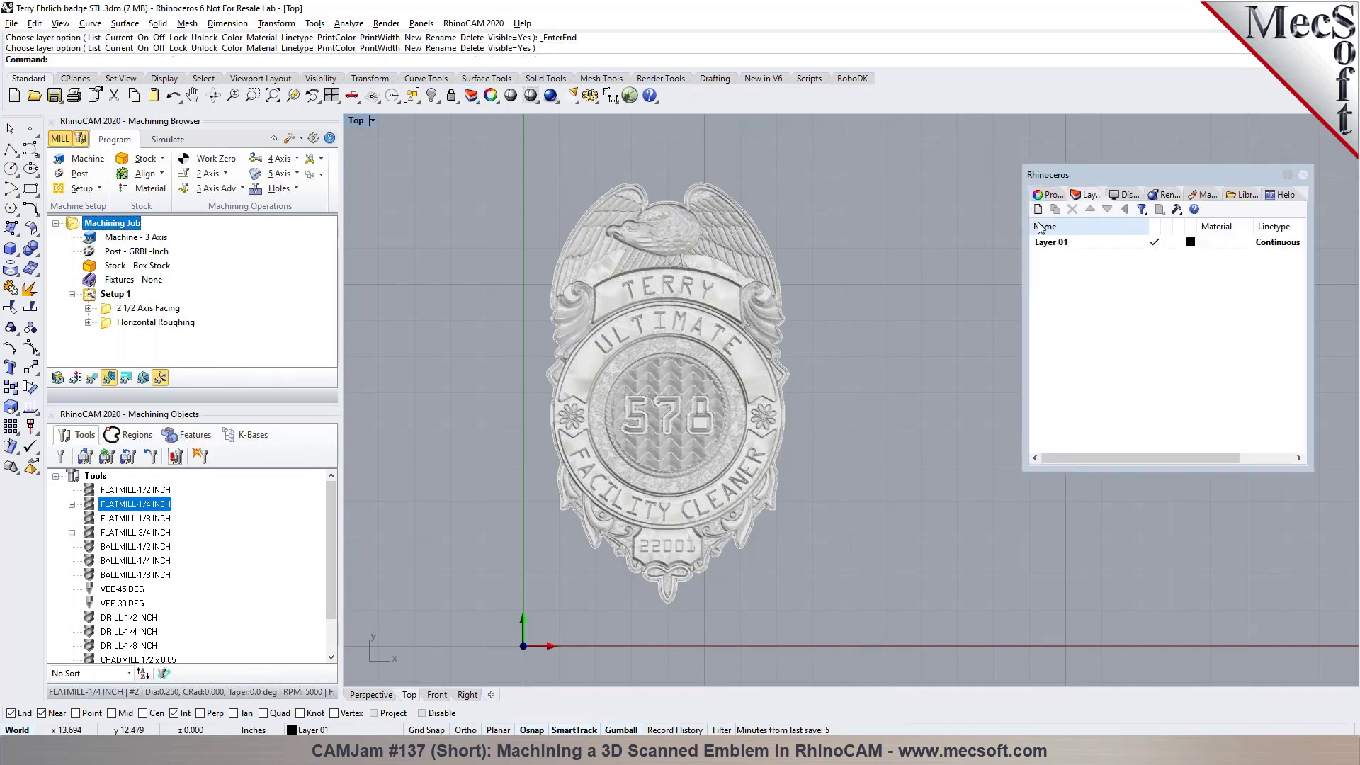
pyautogui.click(1047, 243)
pyautogui.click(1037, 209)
pyautogui.click(1154, 255)
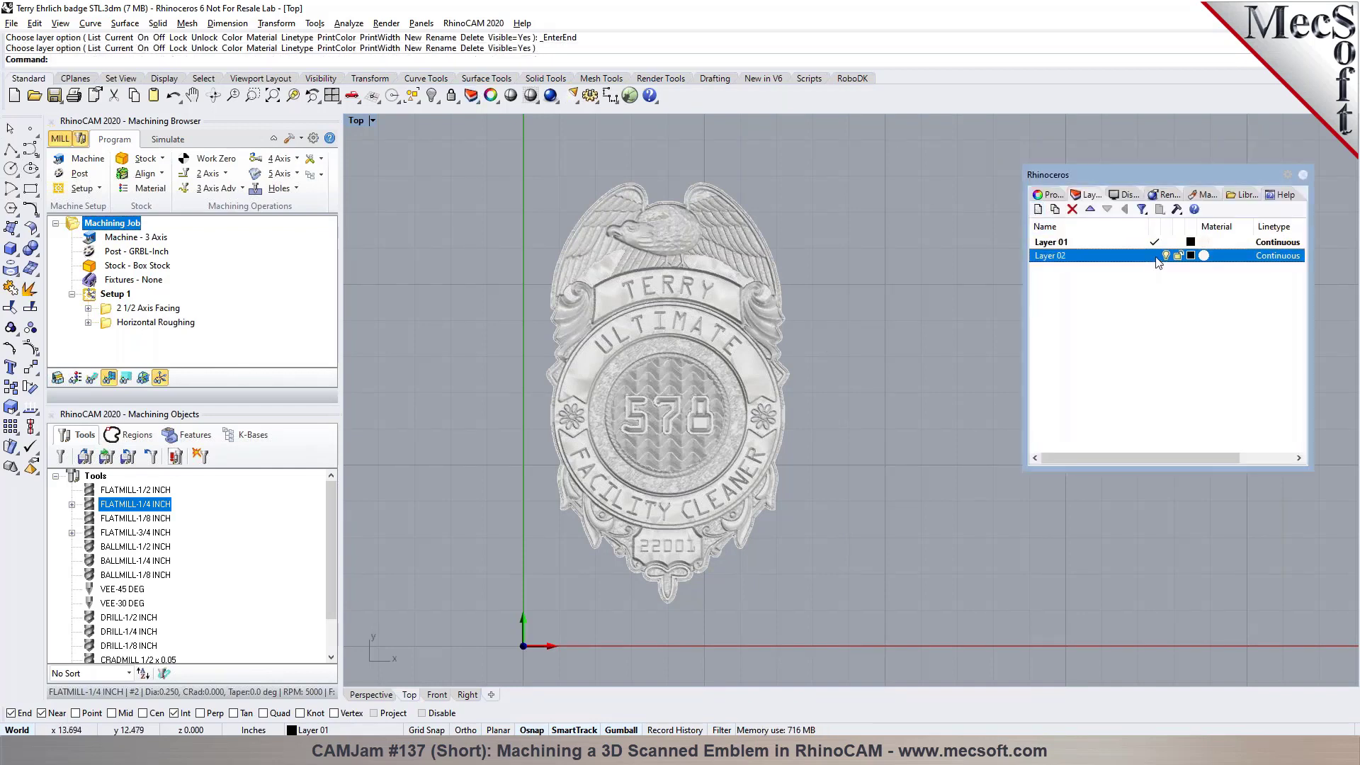
pyautogui.click(1190, 256)
pyautogui.click(524, 284)
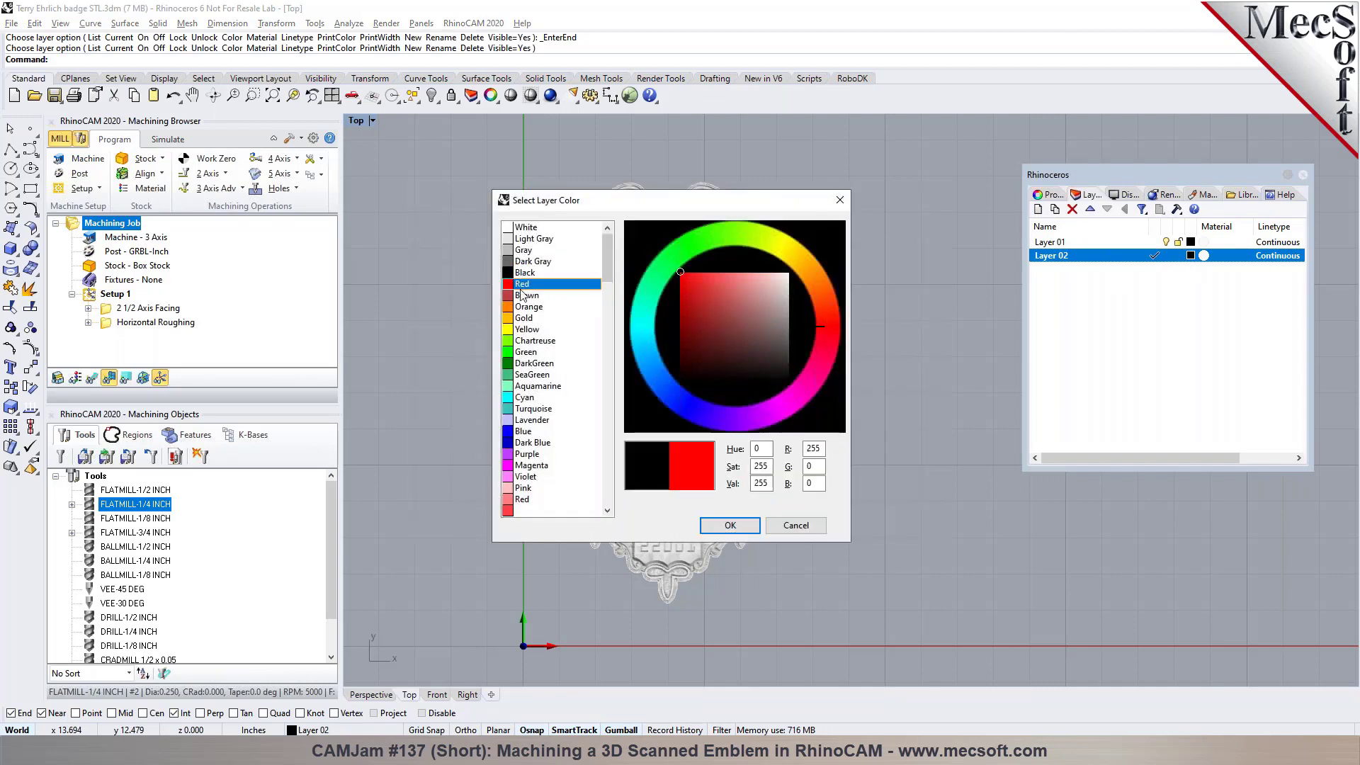
pyautogui.click(725, 525)
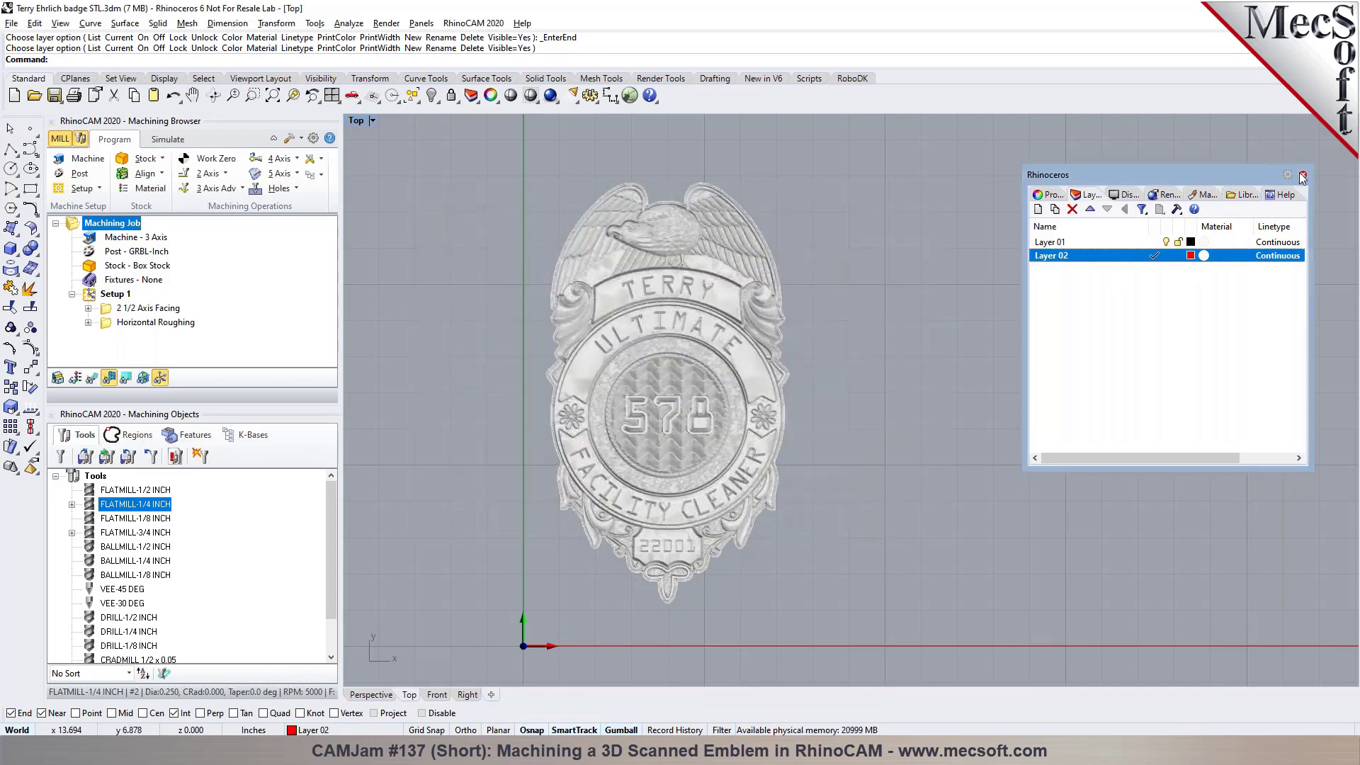
pyautogui.click(1301, 176)
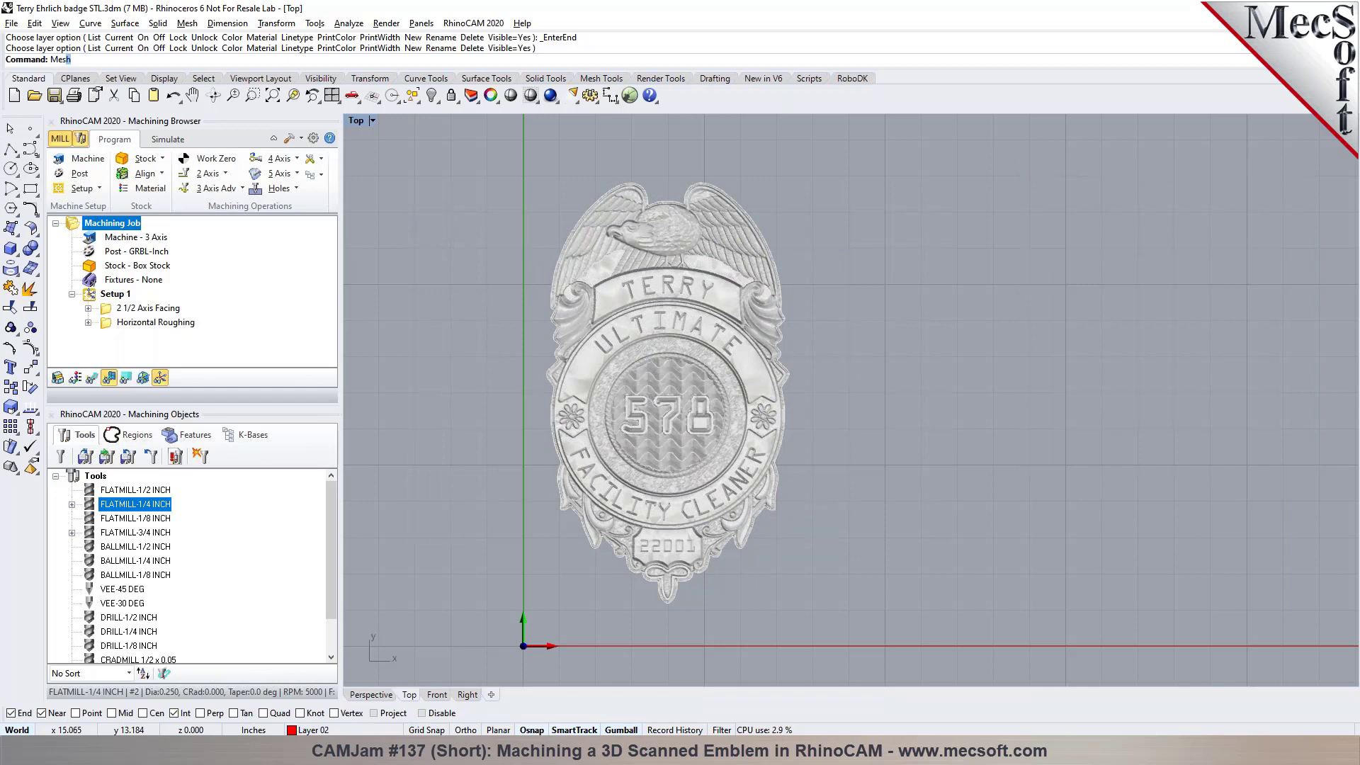
# Step: Create a mesh outline of the whole badge emblem in the Top view, check it in Perspective and deselect it
pyautogui.write('houtline')
pyautogui.press('Return')
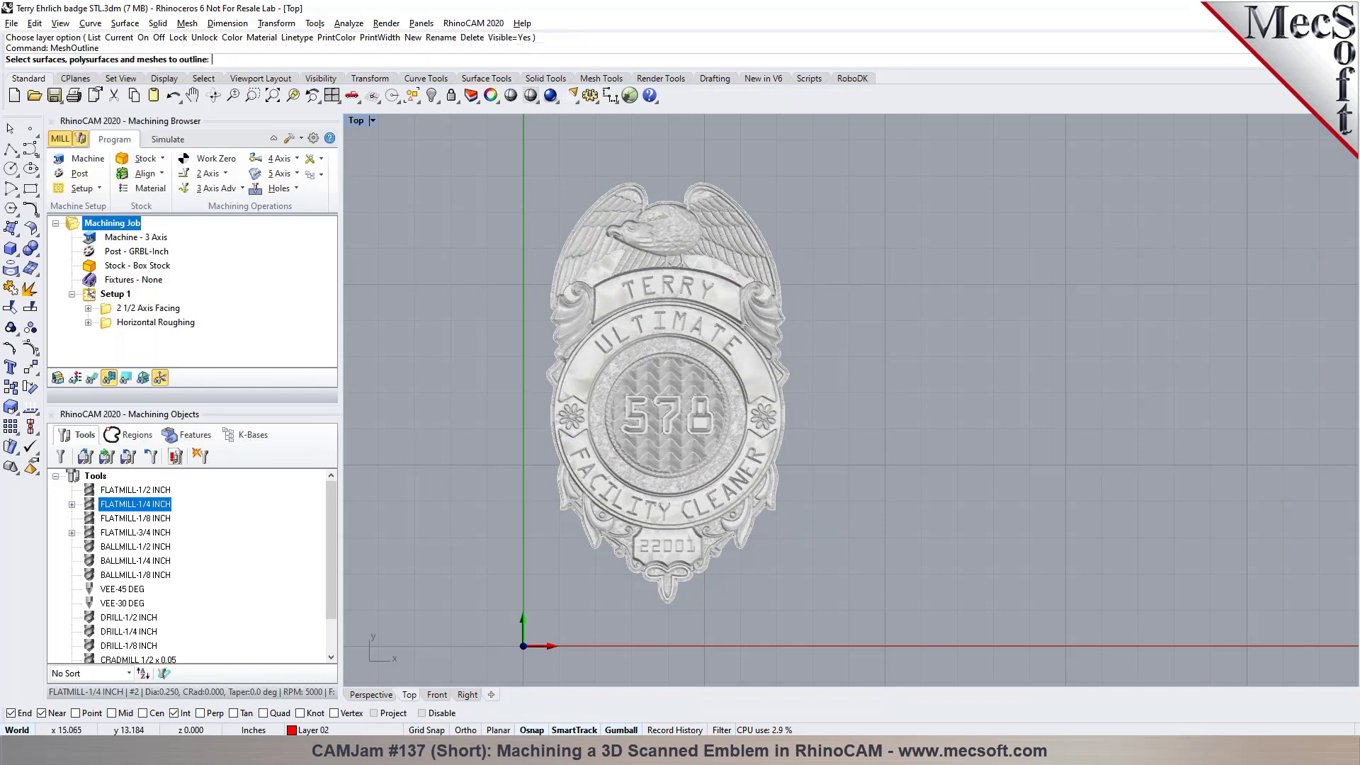
pyautogui.moveTo(497, 166); pyautogui.dragTo(834, 634)
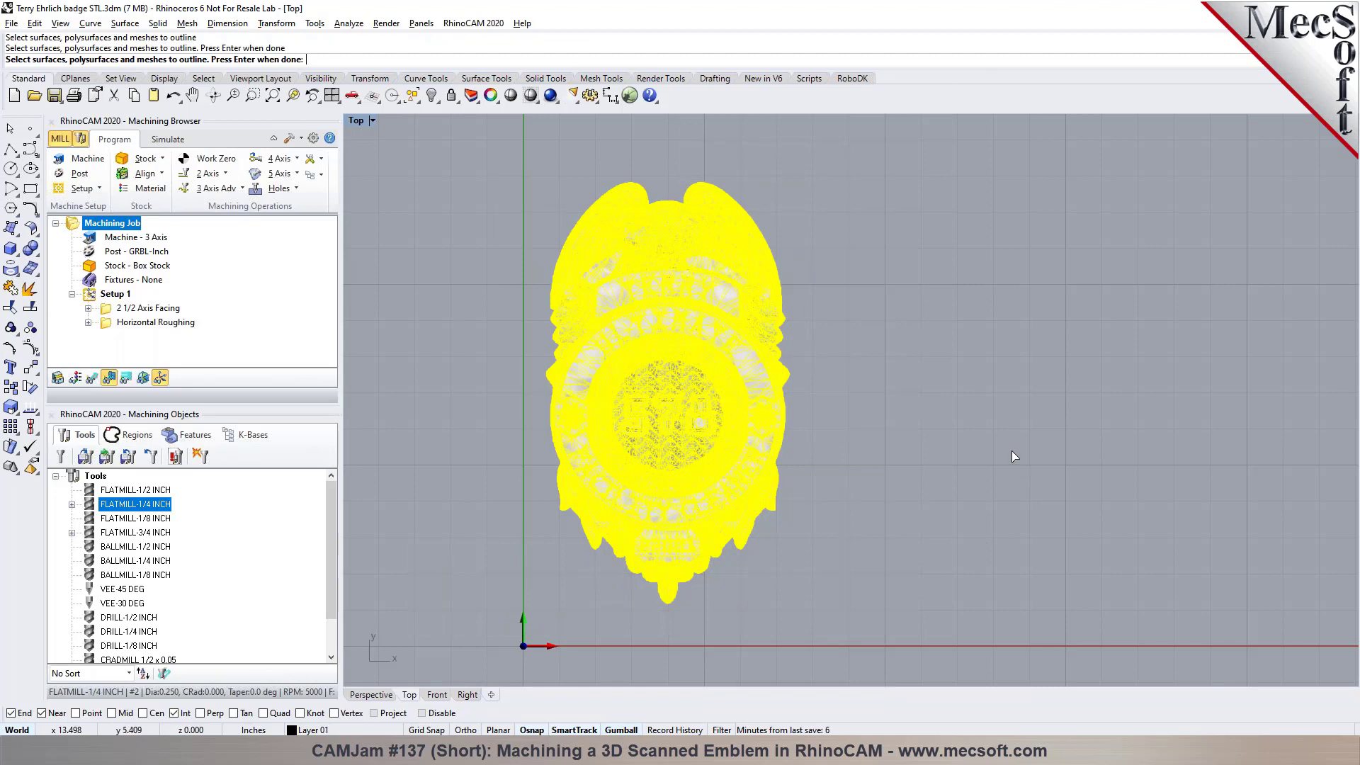
pyautogui.press('Return')
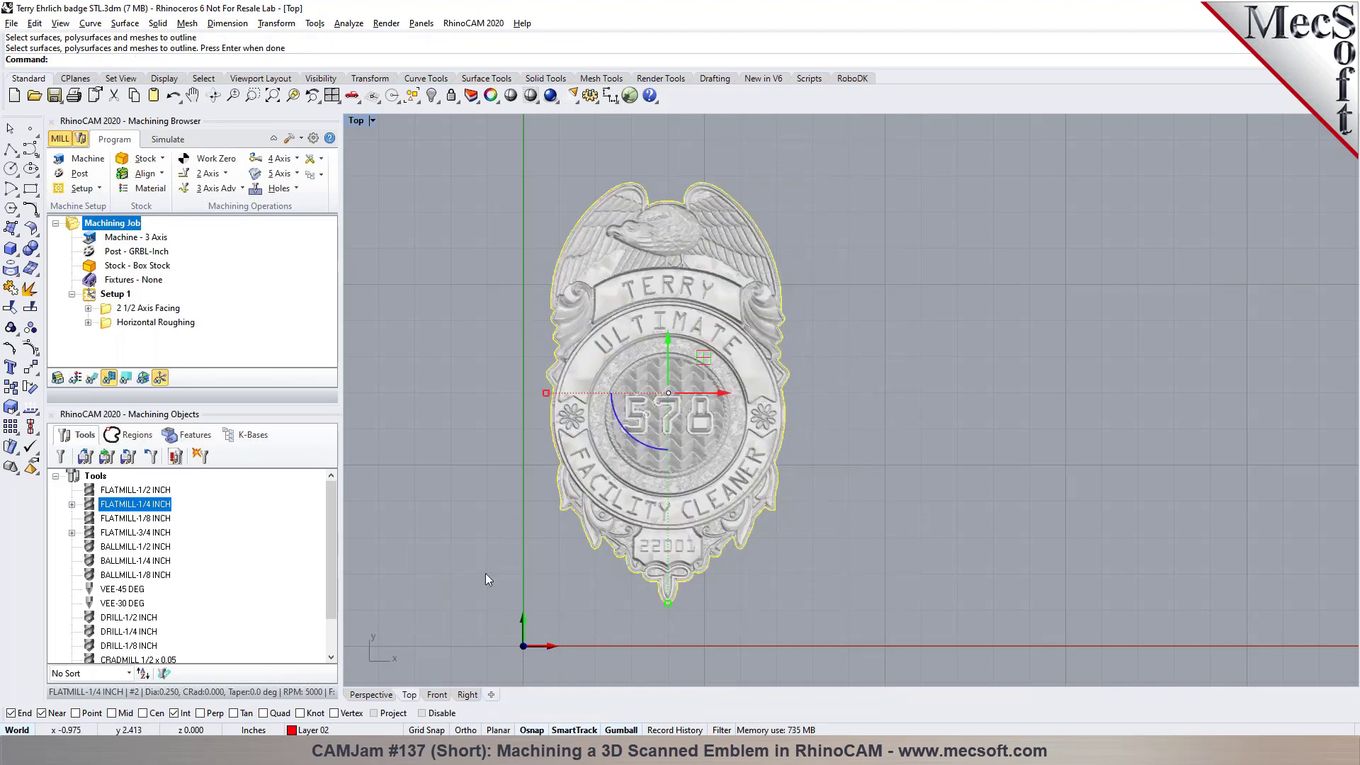
pyautogui.click(373, 695)
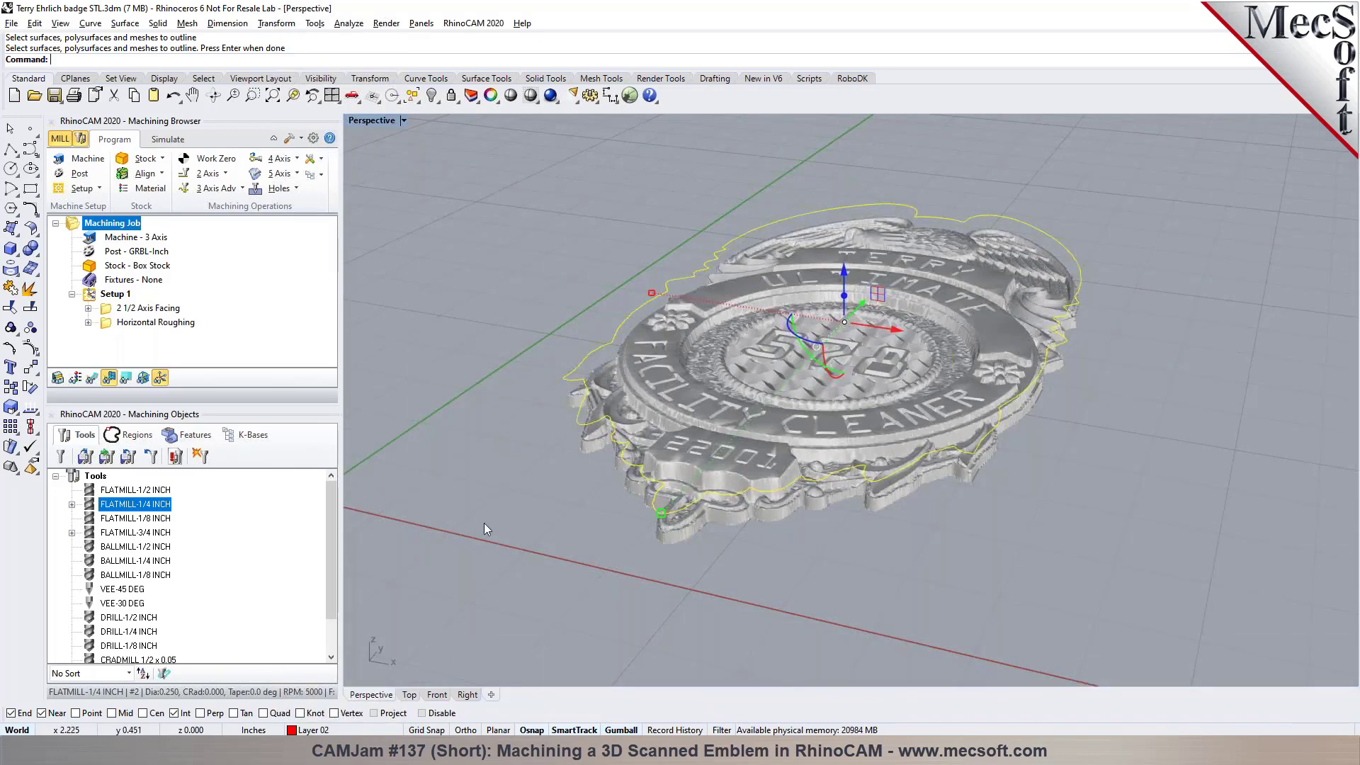
pyautogui.click(409, 696)
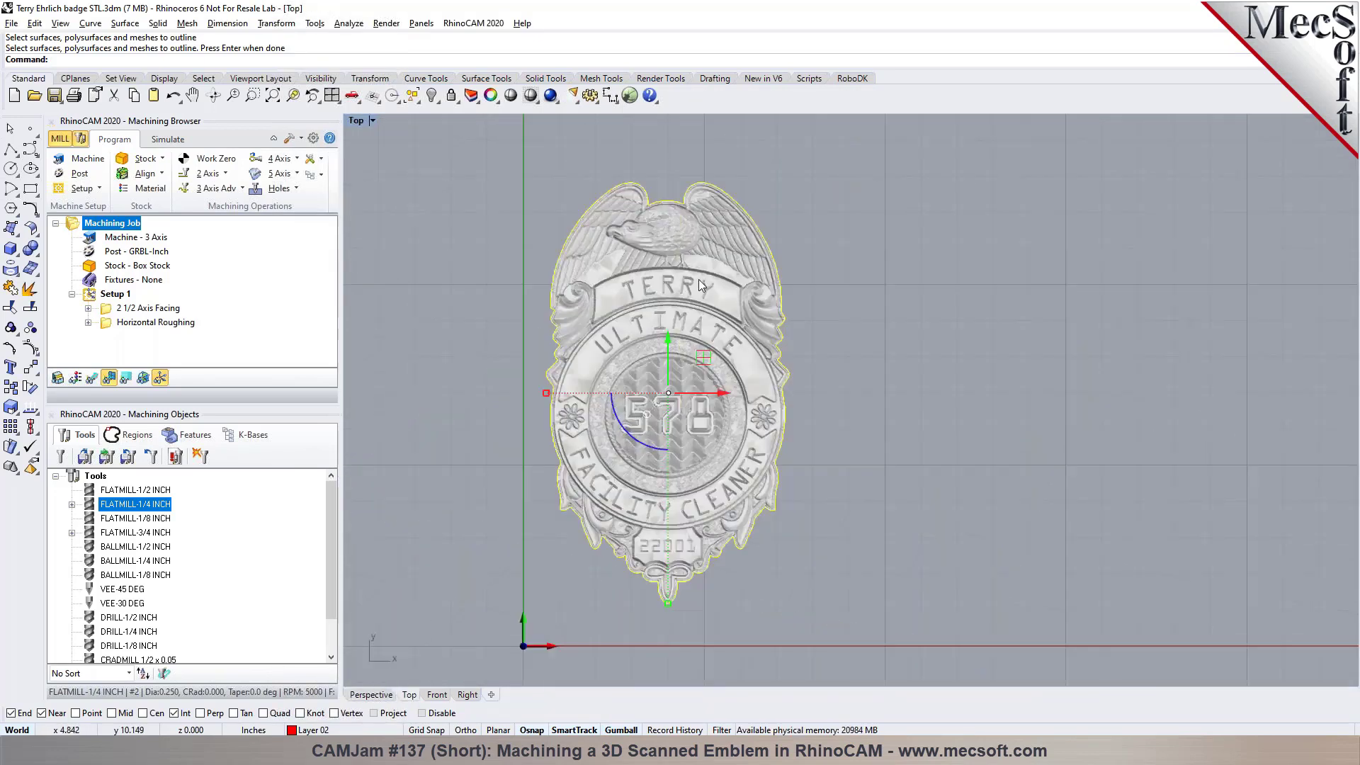
pyautogui.press('Return')
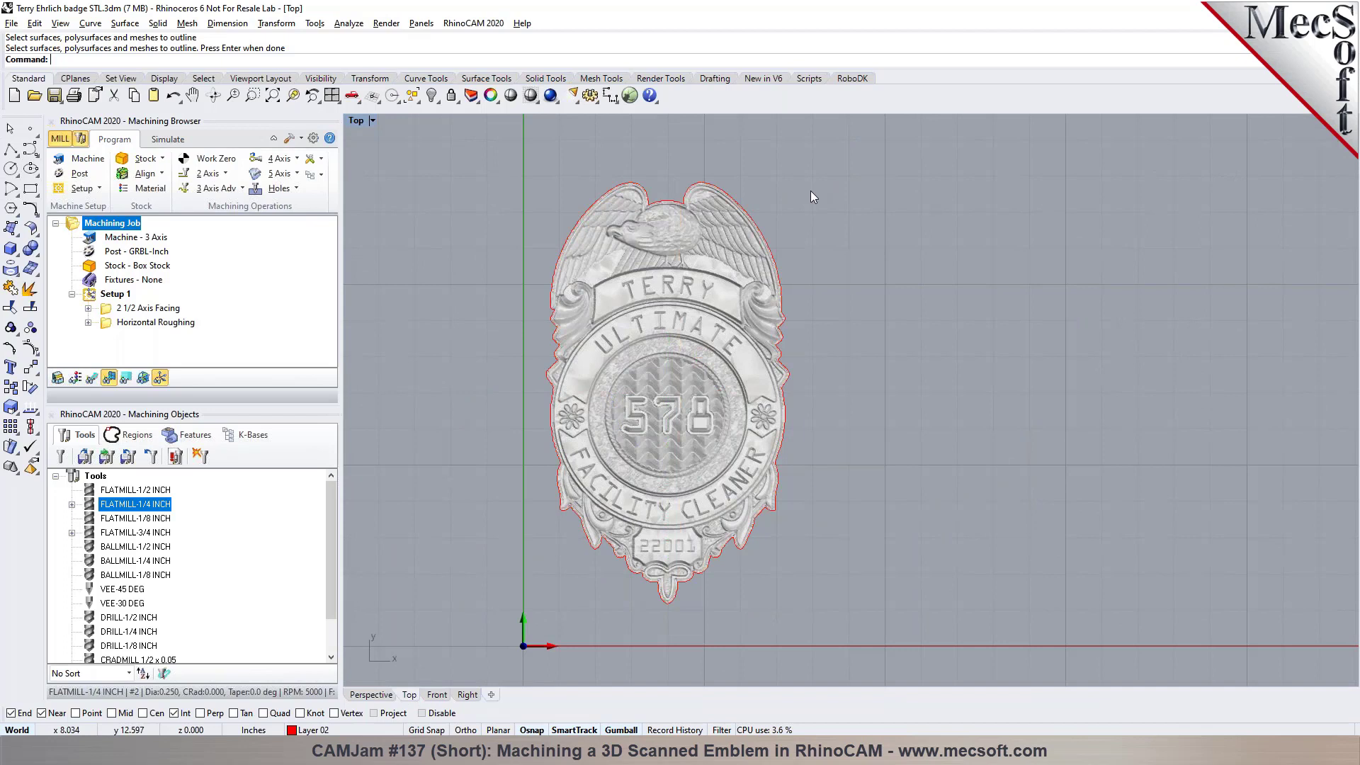
# Step: Try to offset the badge outline curve outward by 0.2 inch, inspect the offset and undo it
pyautogui.write('Offset')
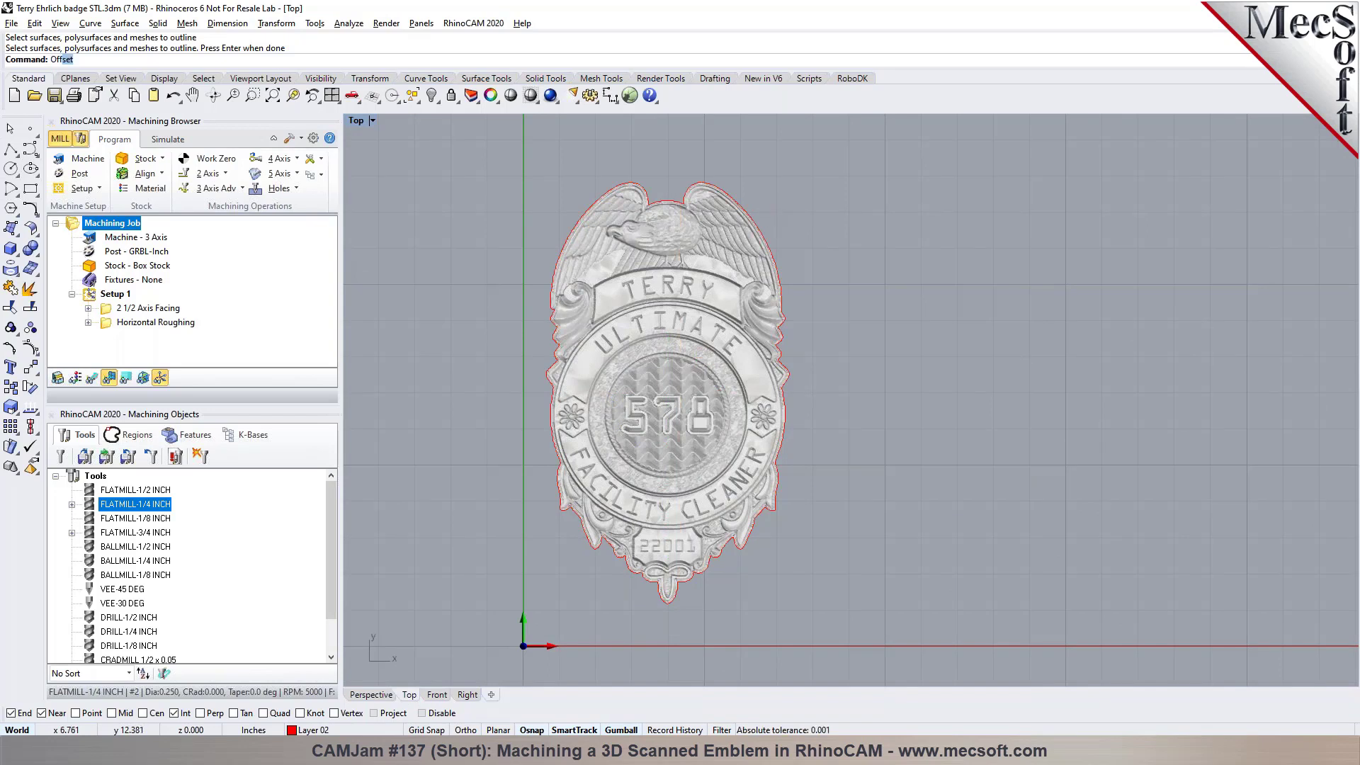
pyautogui.press('Return')
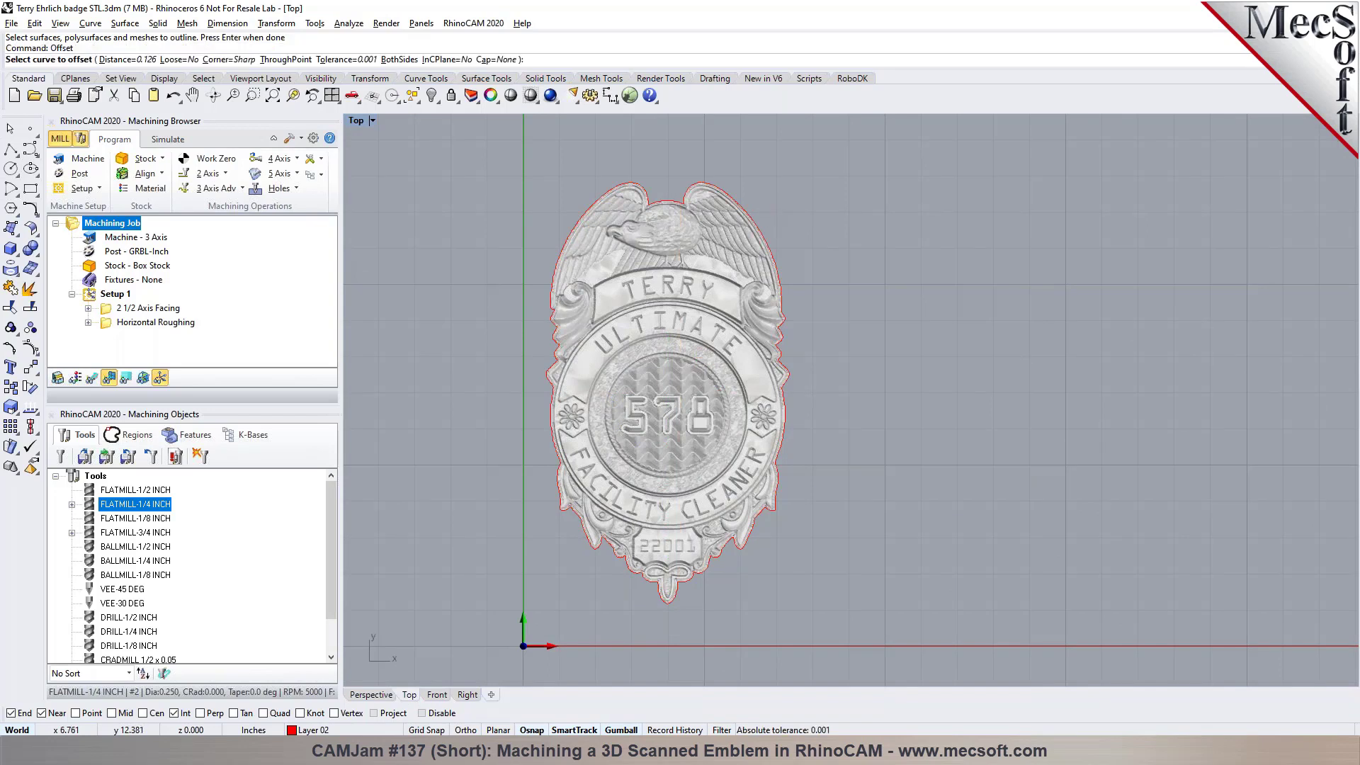
pyautogui.click(761, 225)
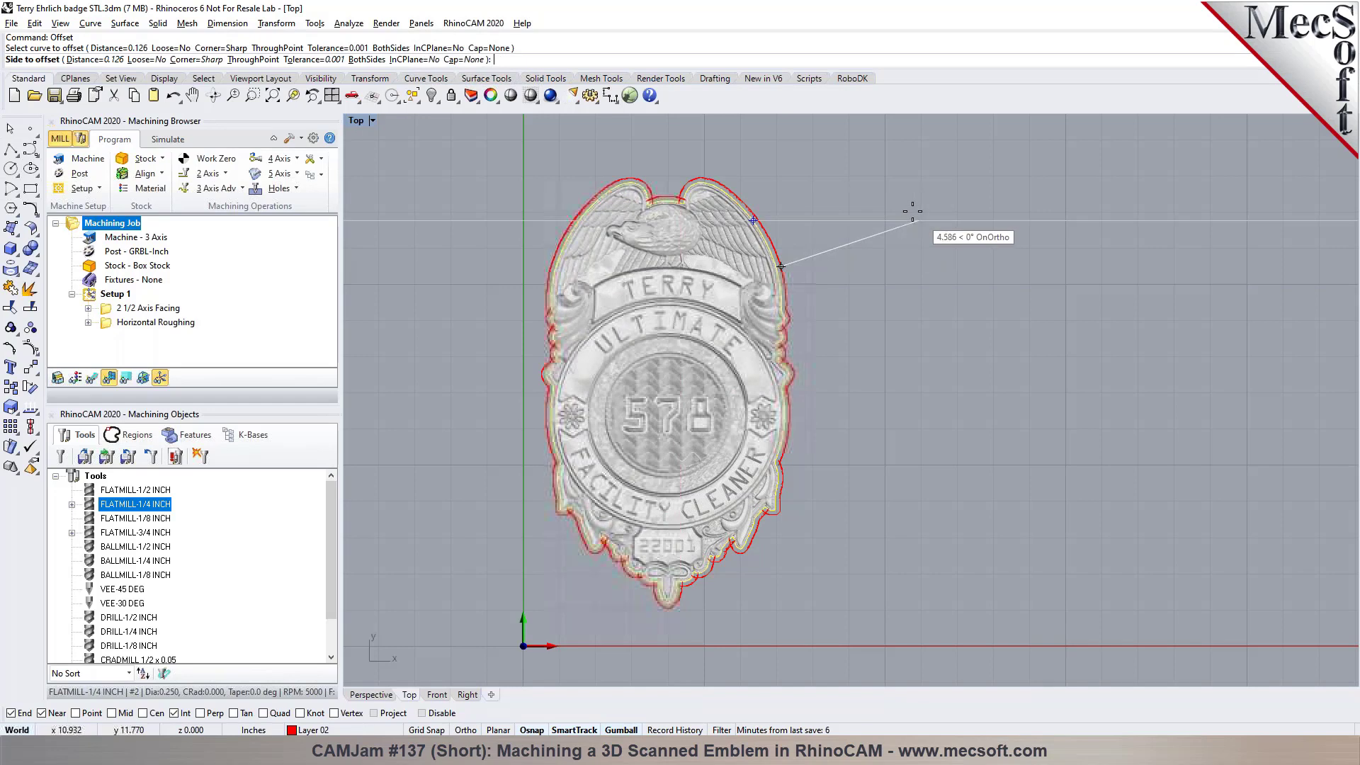
pyautogui.write('.2')
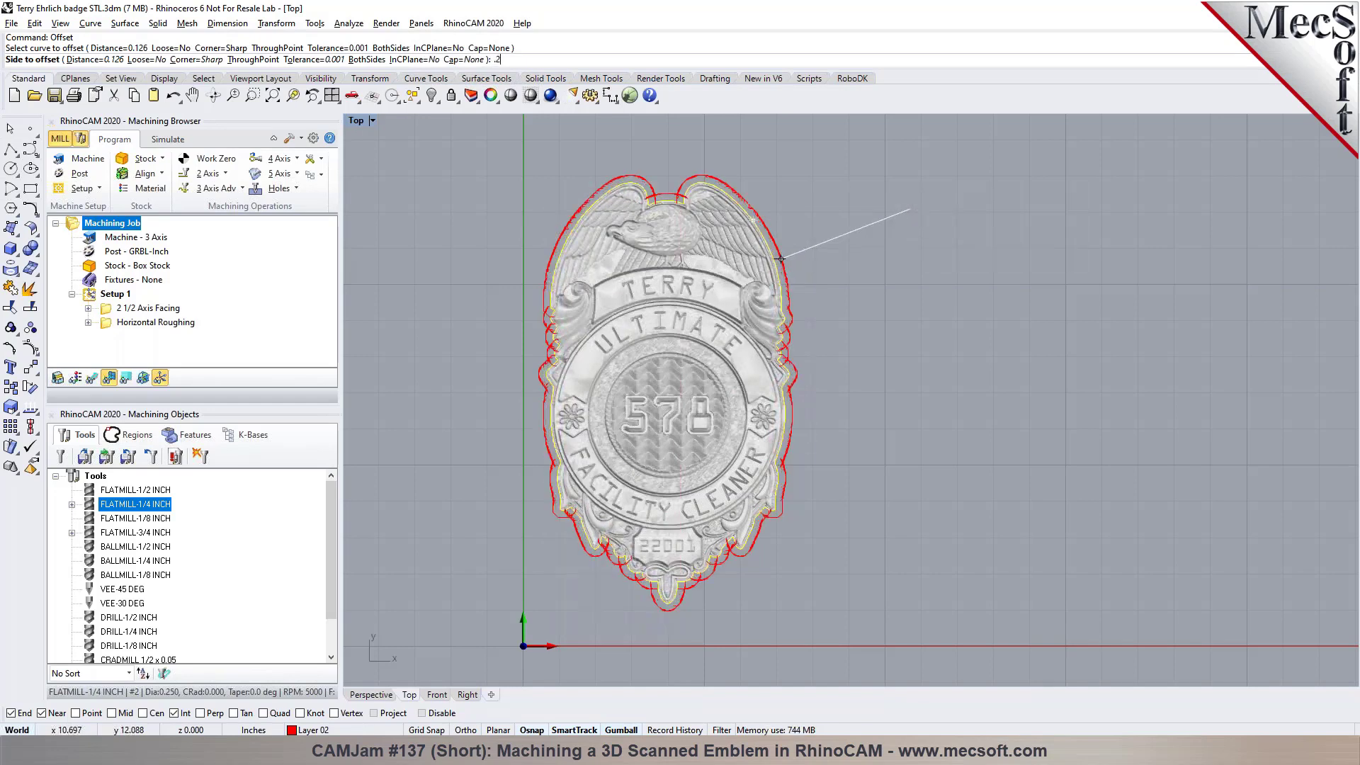
pyautogui.write('5')
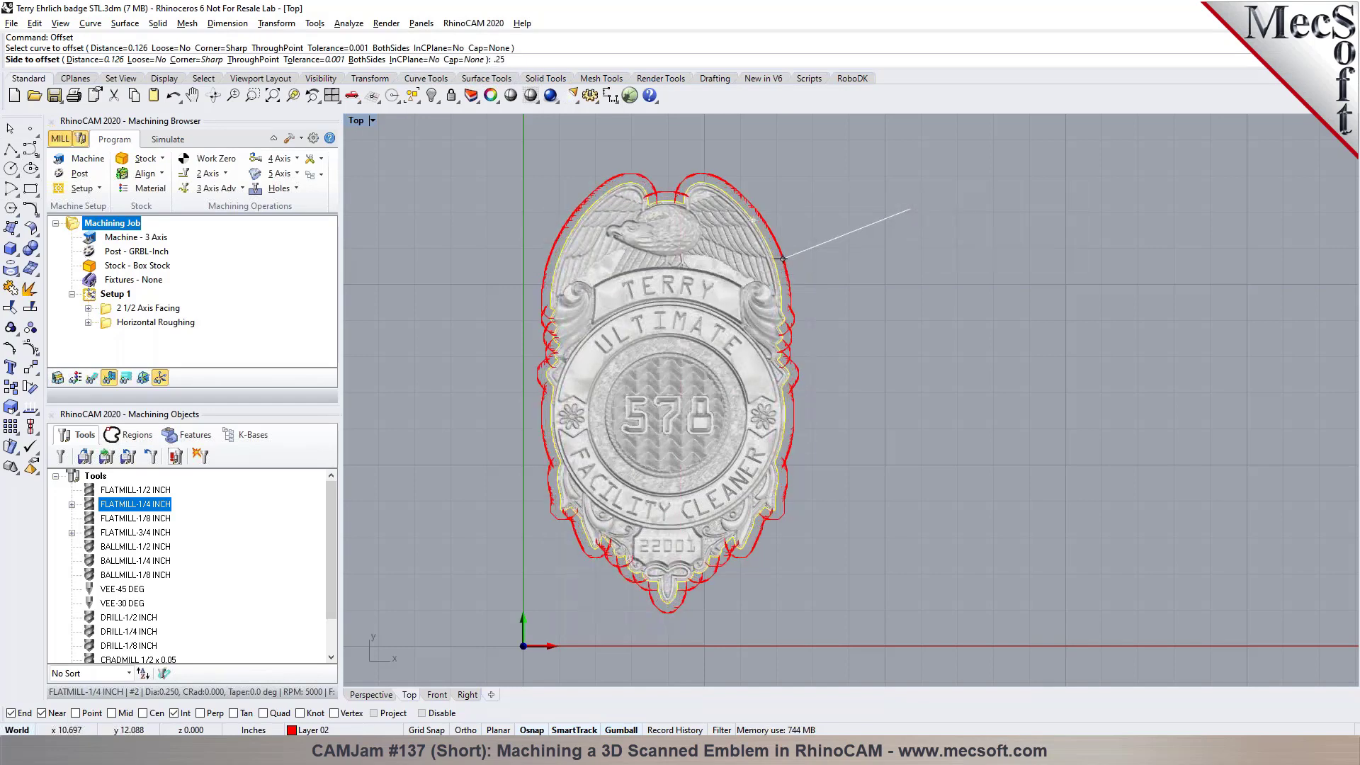
pyautogui.press('BackSpace')
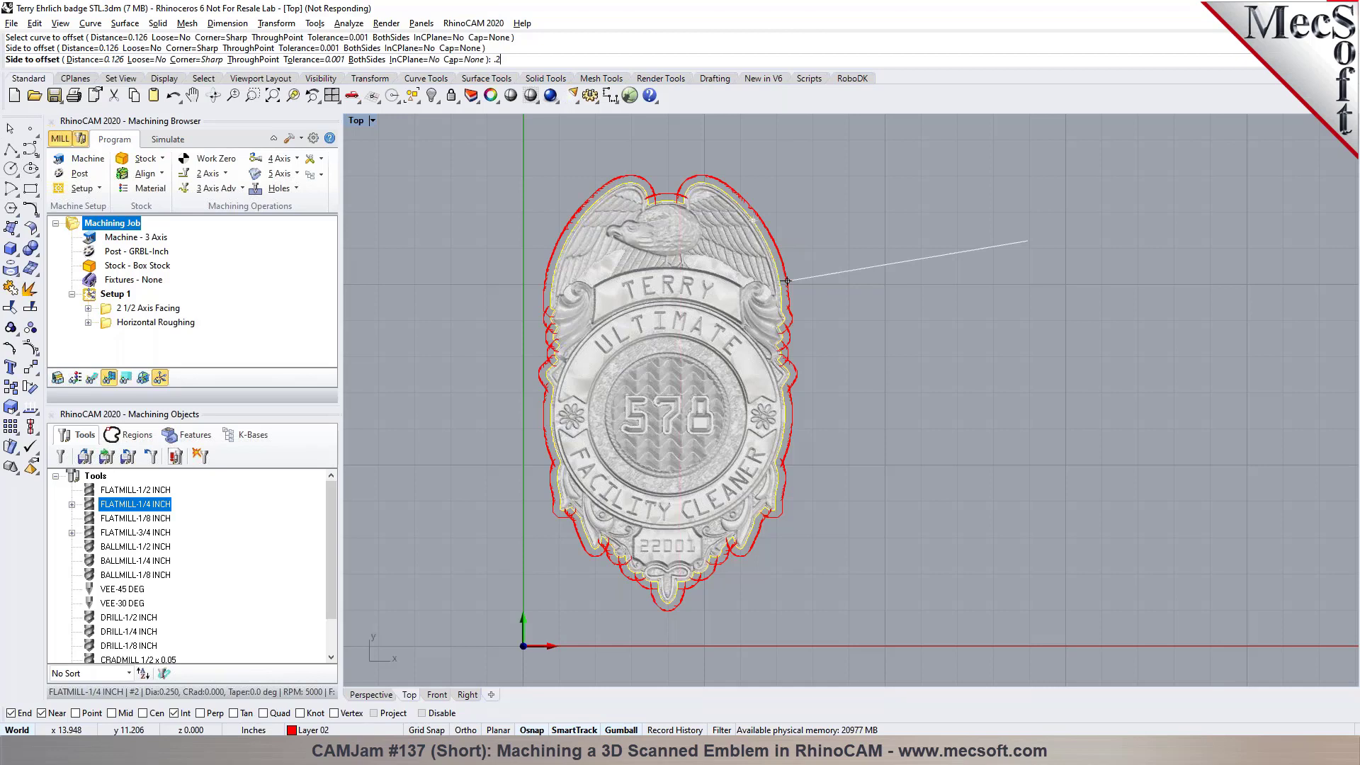
pyautogui.scroll(2, 881, 234)
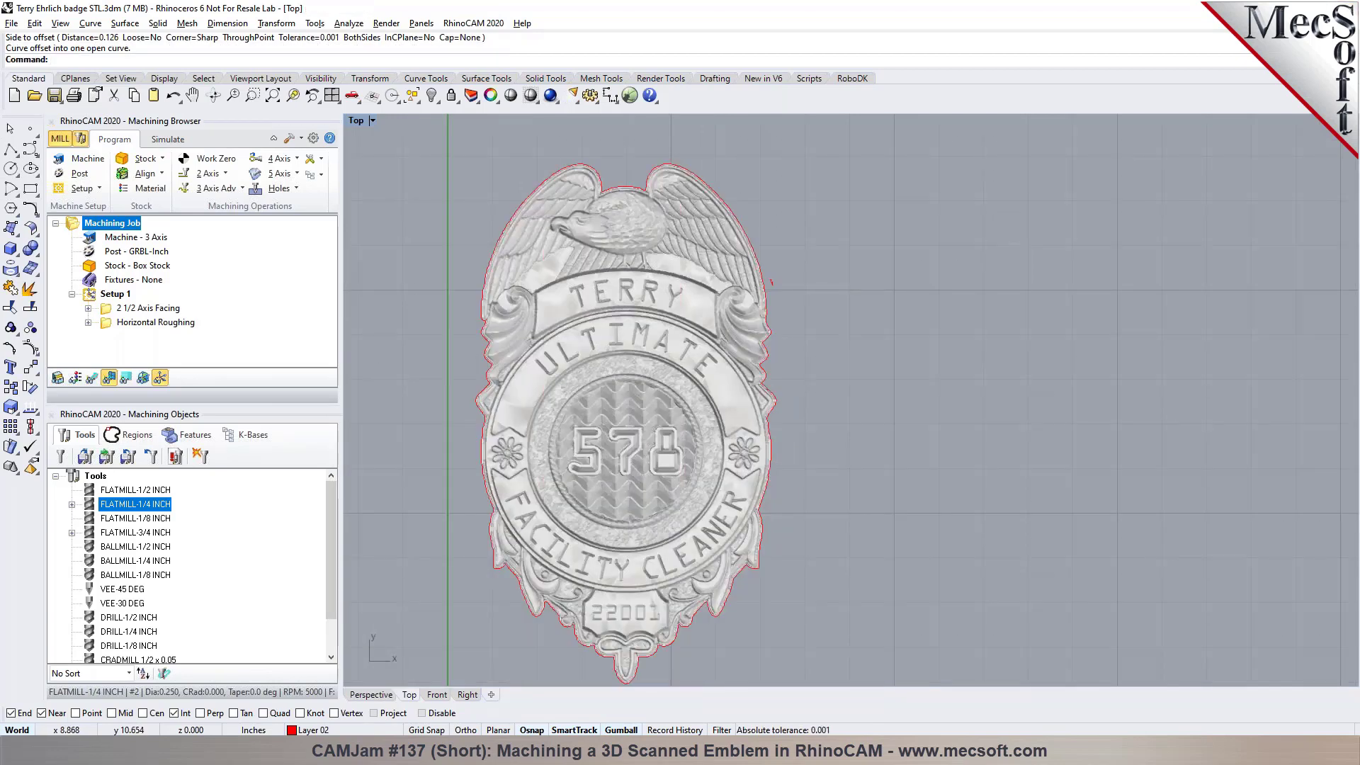
pyautogui.scroll(4, 835, 316)
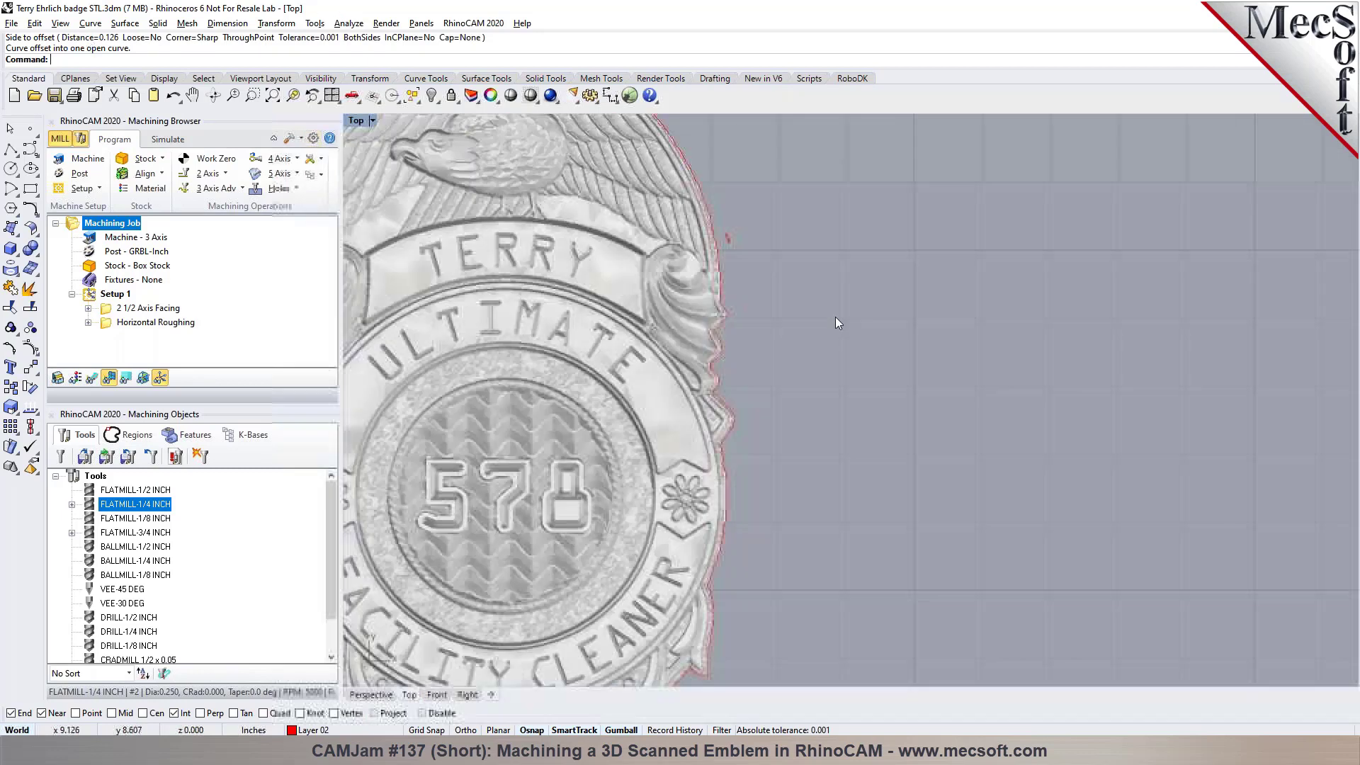
pyautogui.scroll(-2, 830, 311)
pyautogui.scroll(-5, 830, 312)
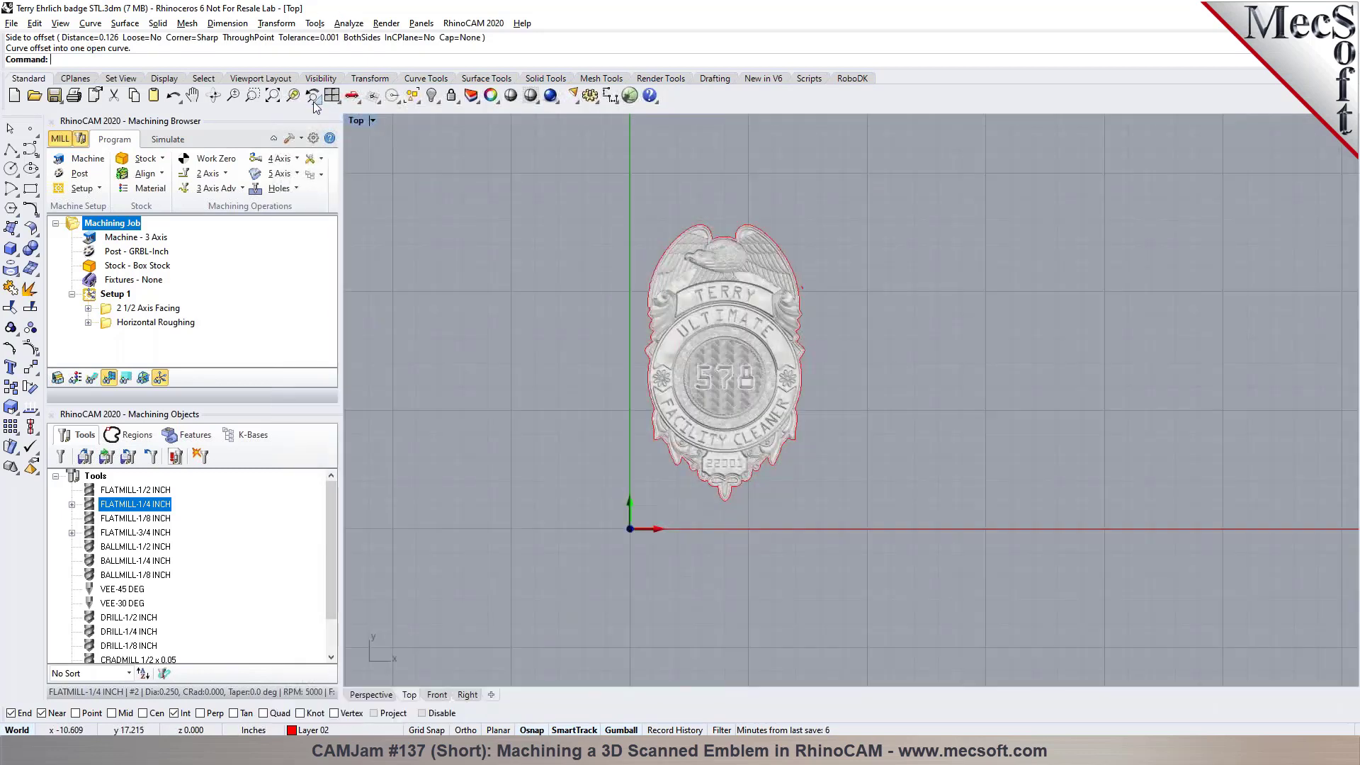
pyautogui.click(177, 101)
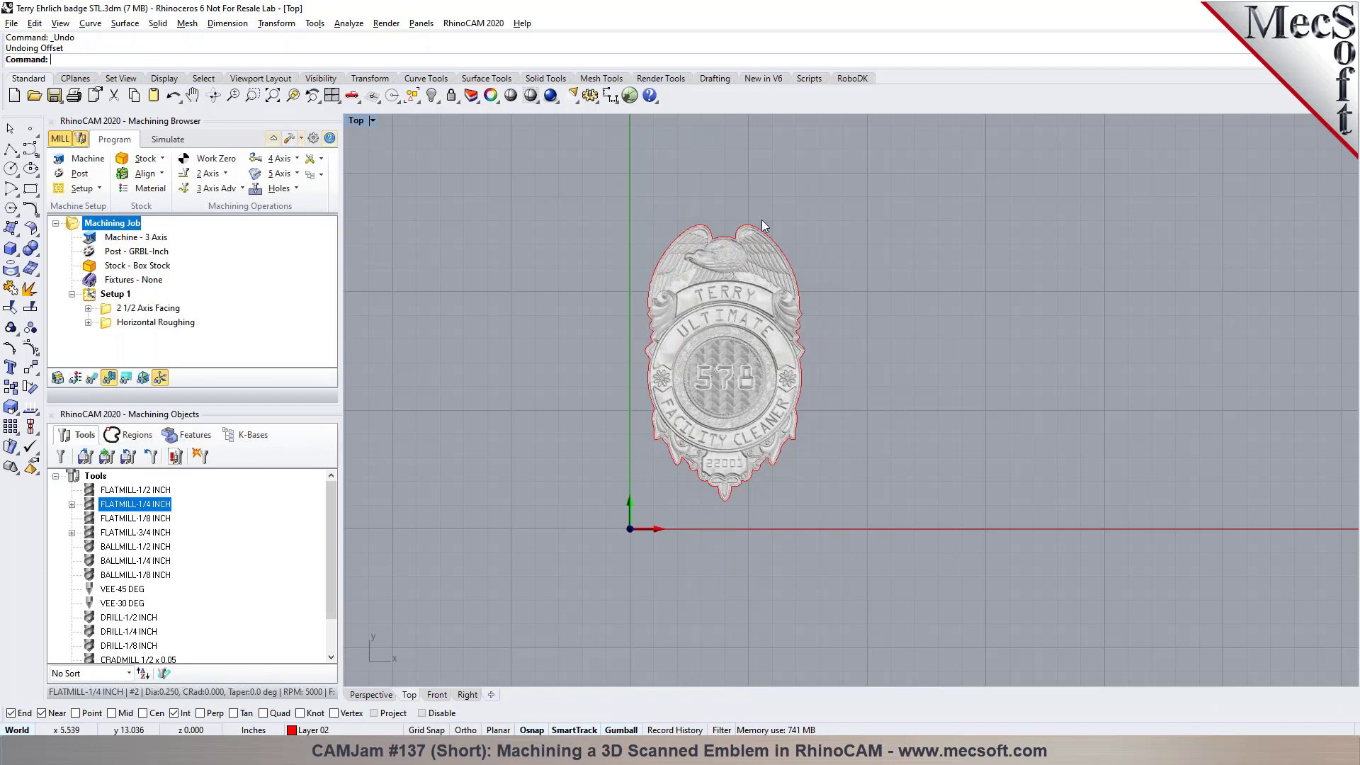
# Step: Duplicate the badge outline curve in place and clear the selection
pyautogui.scroll(5, 766, 219)
pyautogui.click(747, 241)
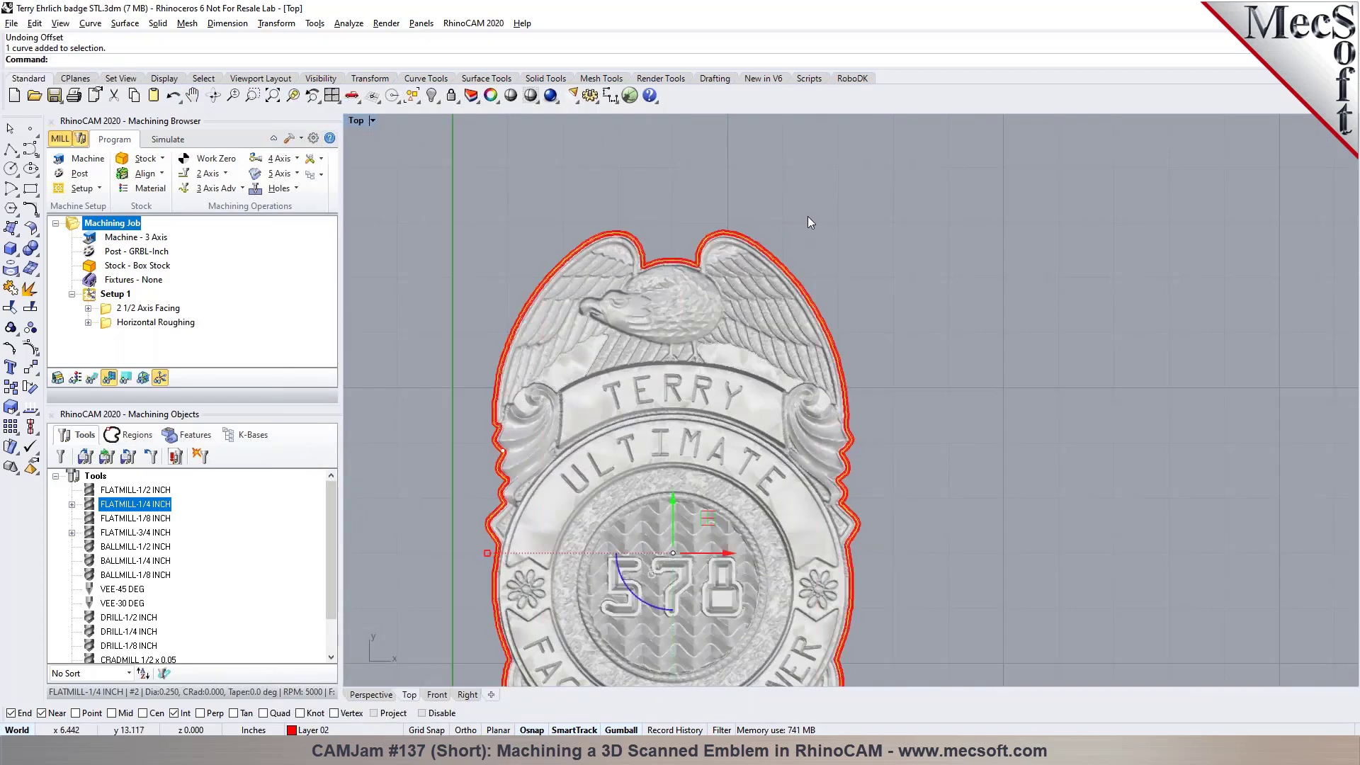
pyautogui.hotkey('ctrl', 'c')
pyautogui.hotkey('ctrl', 'v')
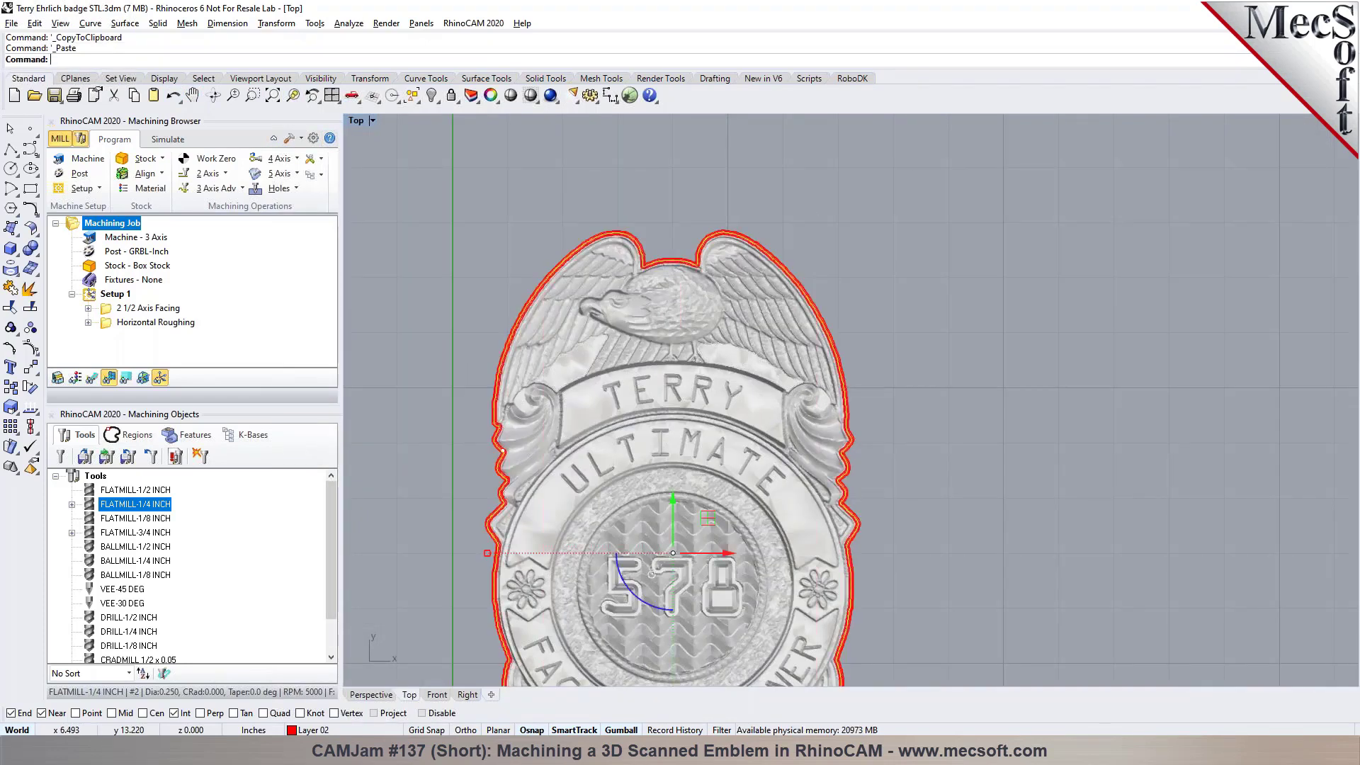
pyautogui.press('Escape')
# Step: Rebuild one of the two overlapping outline curves with 250 points and degree 3, deleting the input curve
pyautogui.click(768, 251)
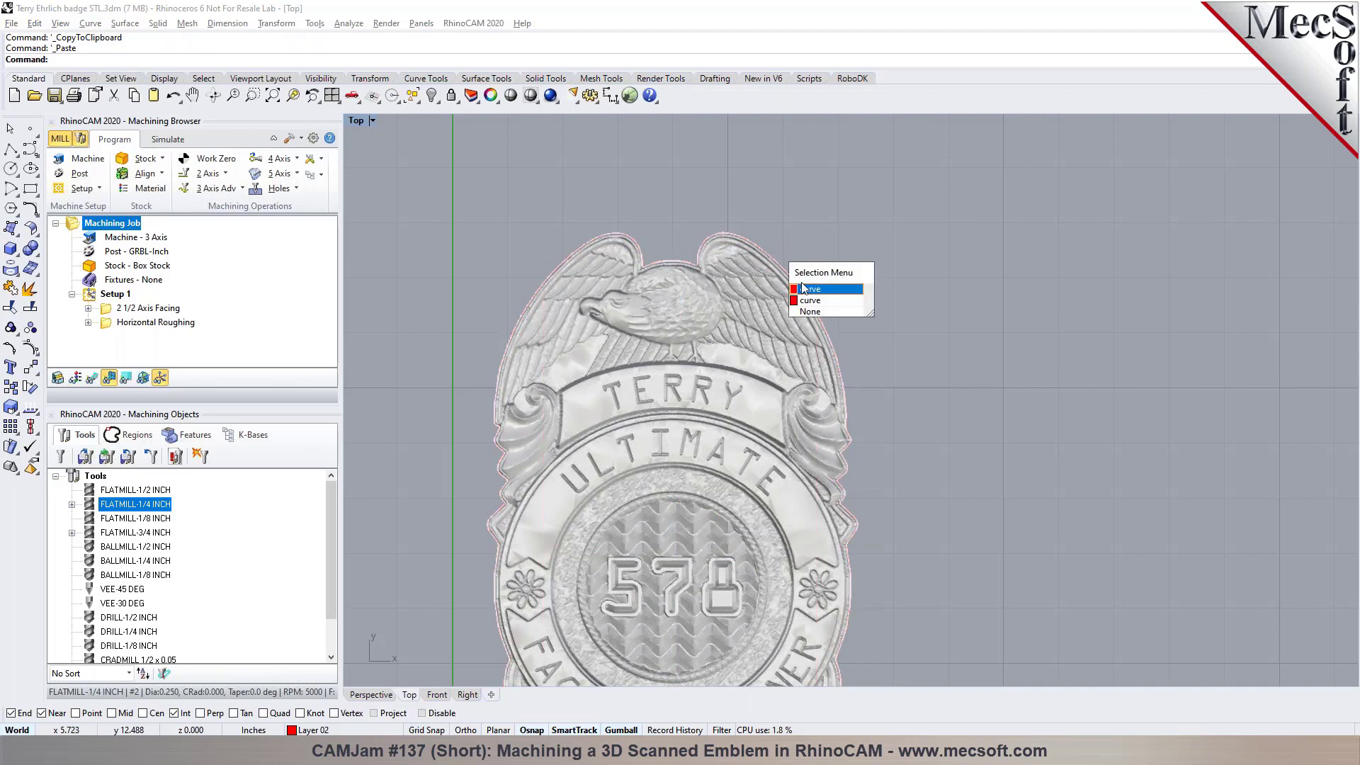
pyautogui.click(864, 282)
pyautogui.write('Rebuild')
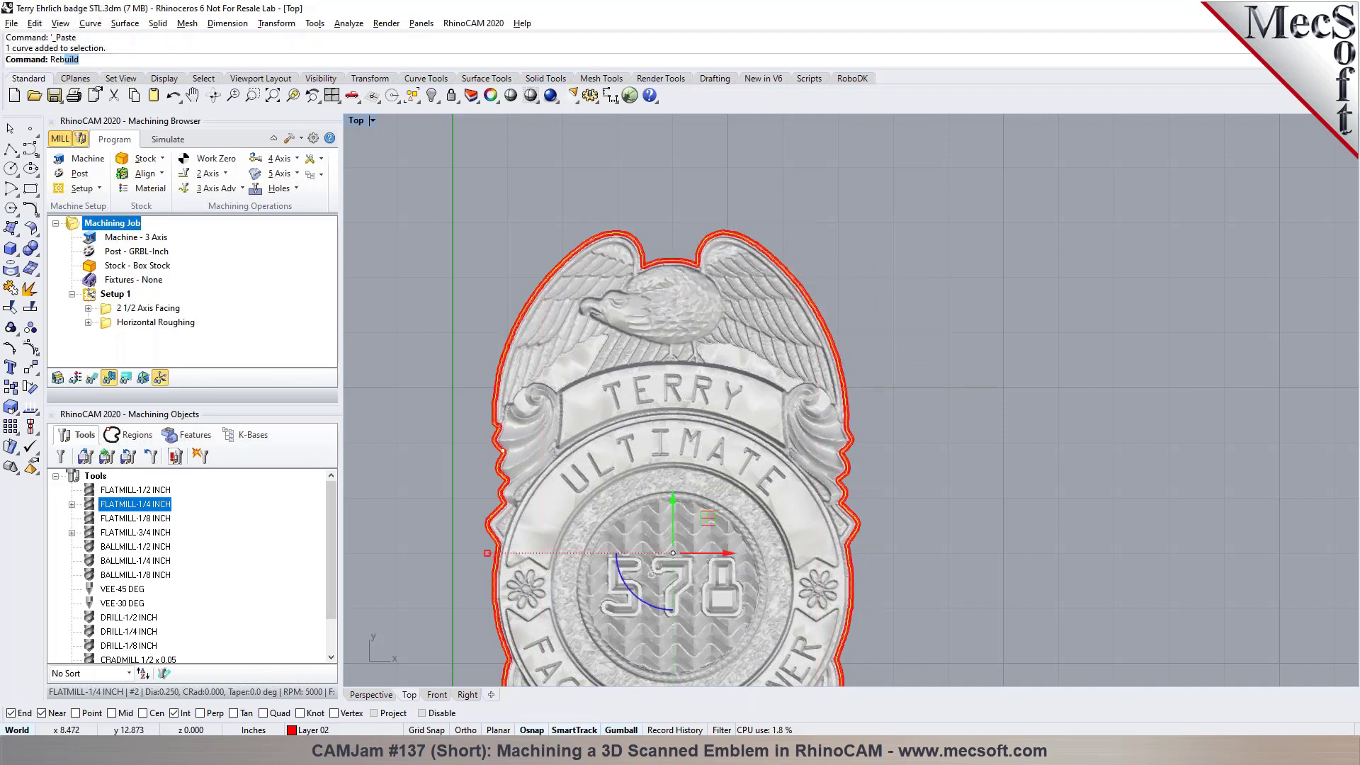
pyautogui.press('Return')
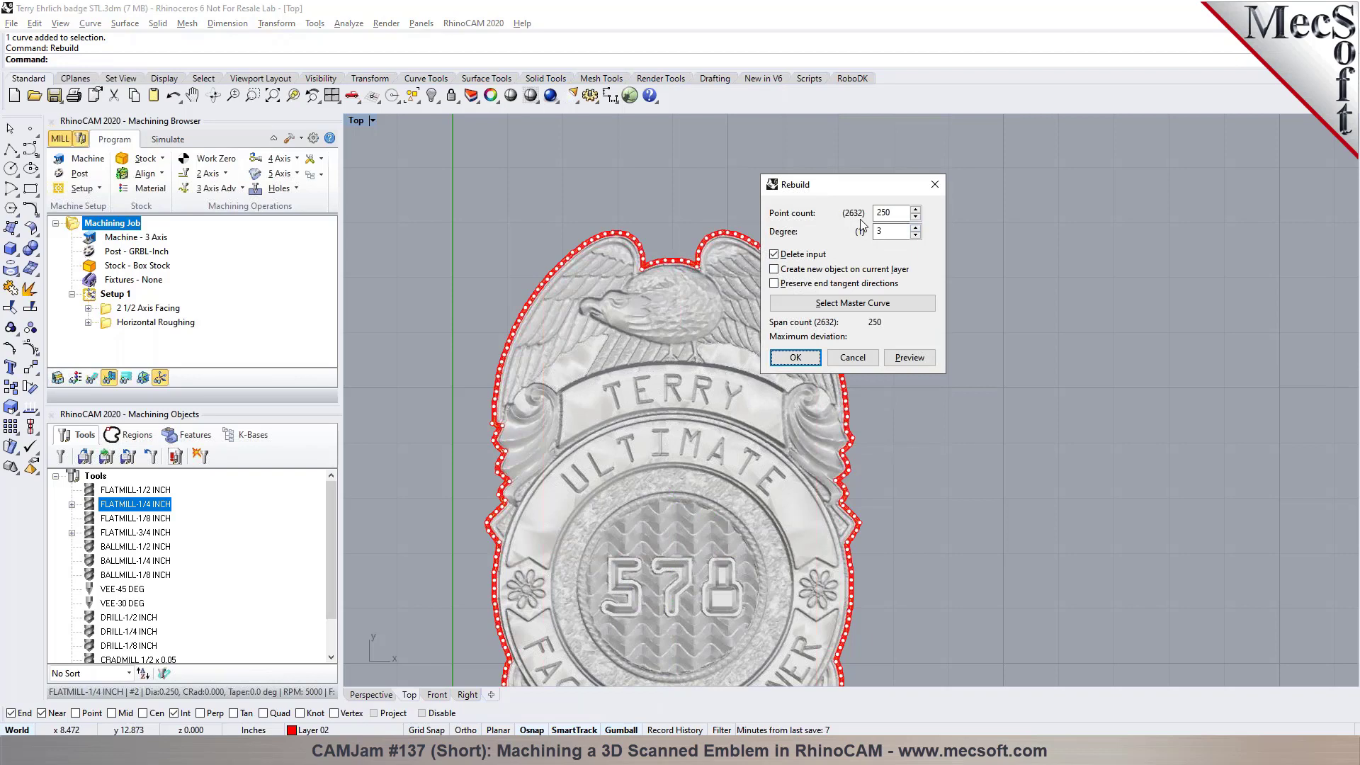
pyautogui.scroll(-3, 649, 210)
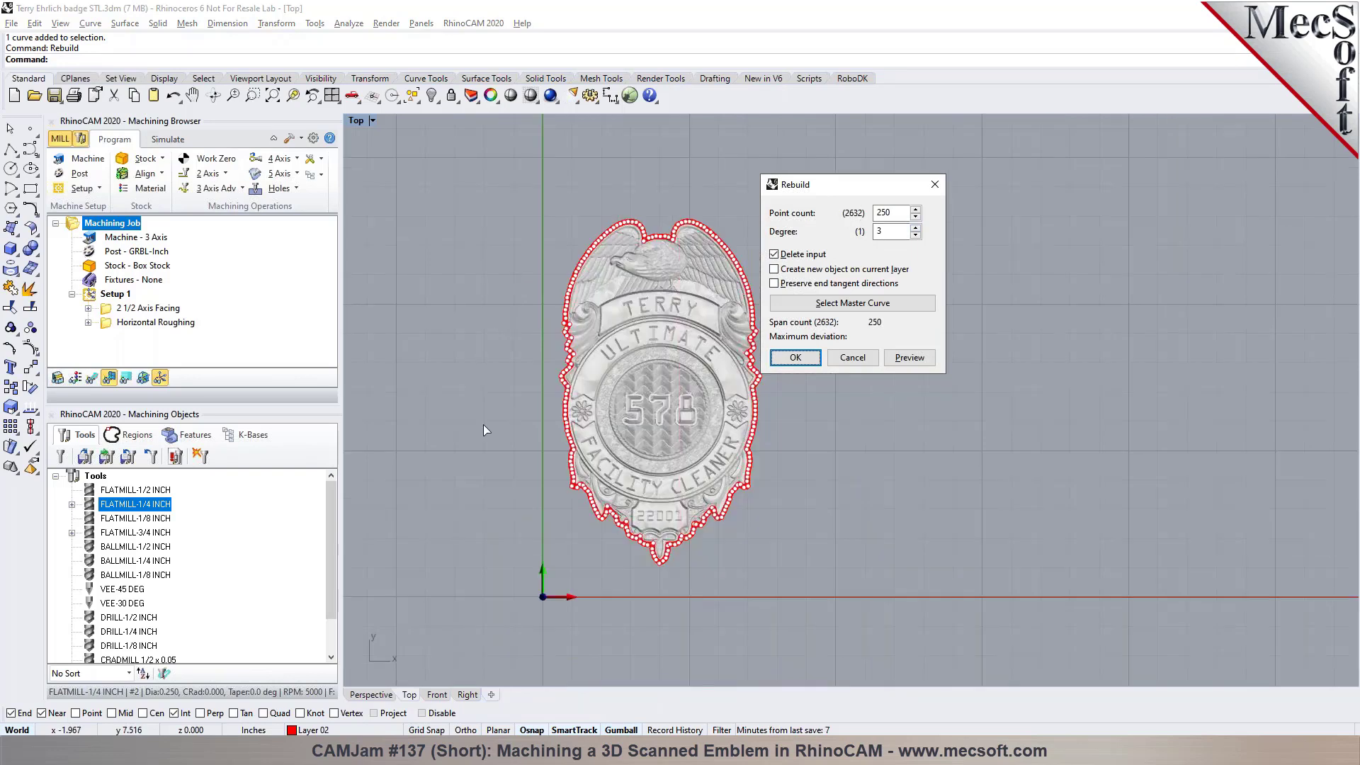
pyautogui.click(890, 215)
pyautogui.click(794, 357)
# Step: Offset the rebuilt badge outline outward by 0.2 inch
pyautogui.scroll(2, 796, 223)
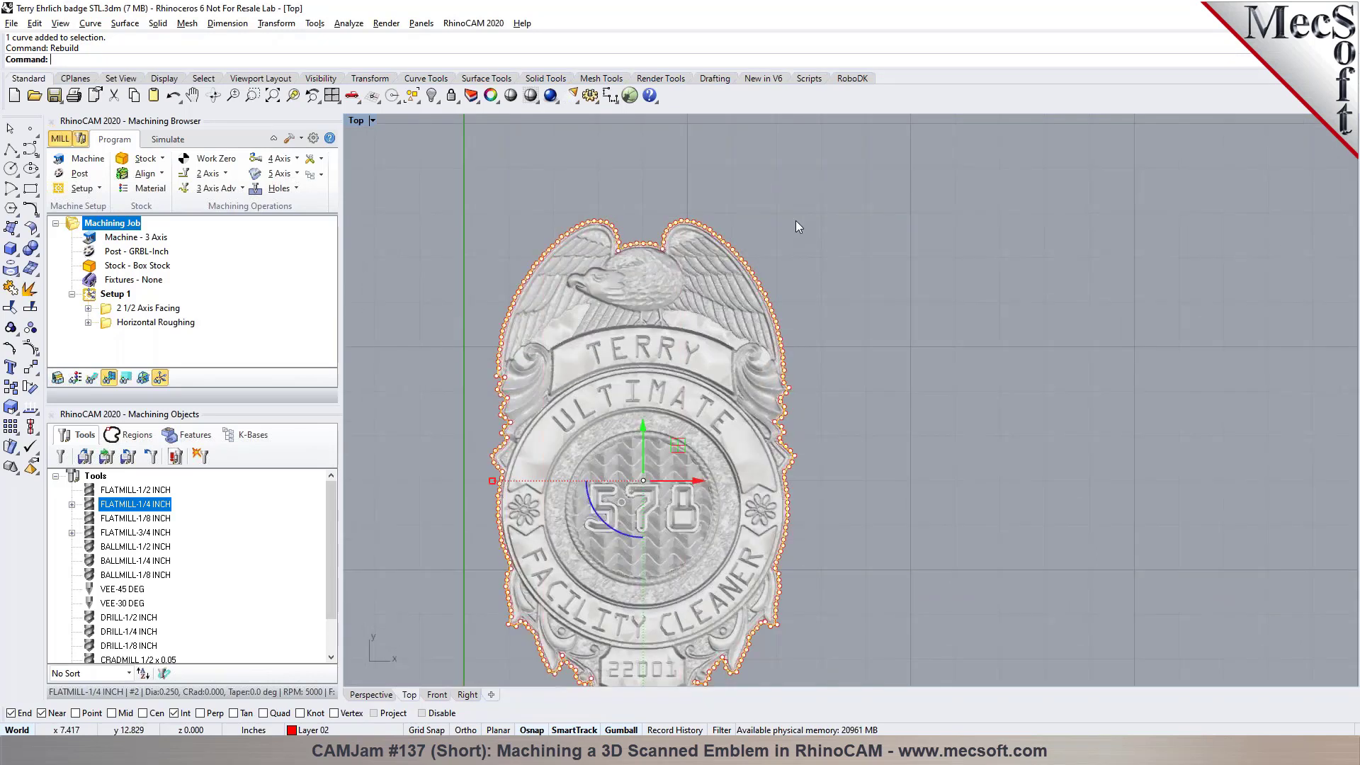
pyautogui.write('offset')
pyautogui.press('Return')
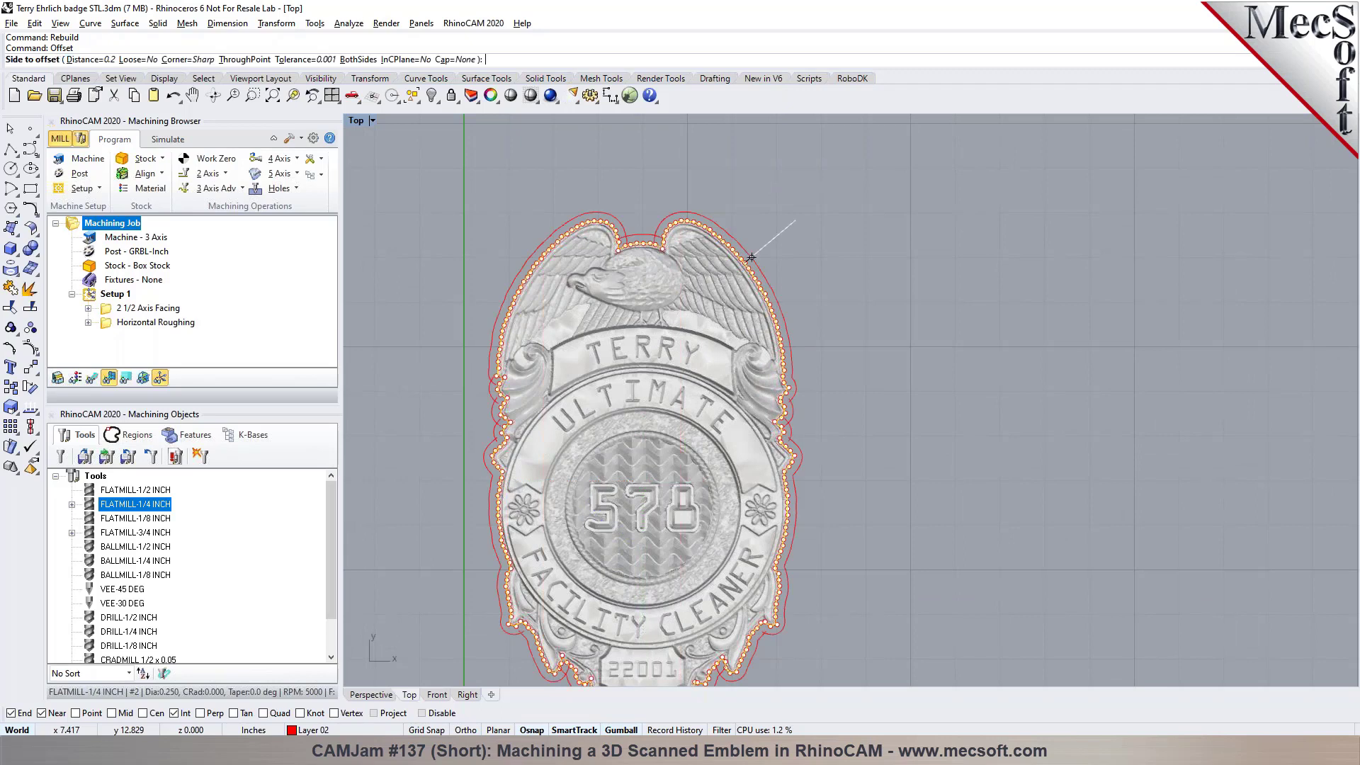
pyautogui.click(822, 225)
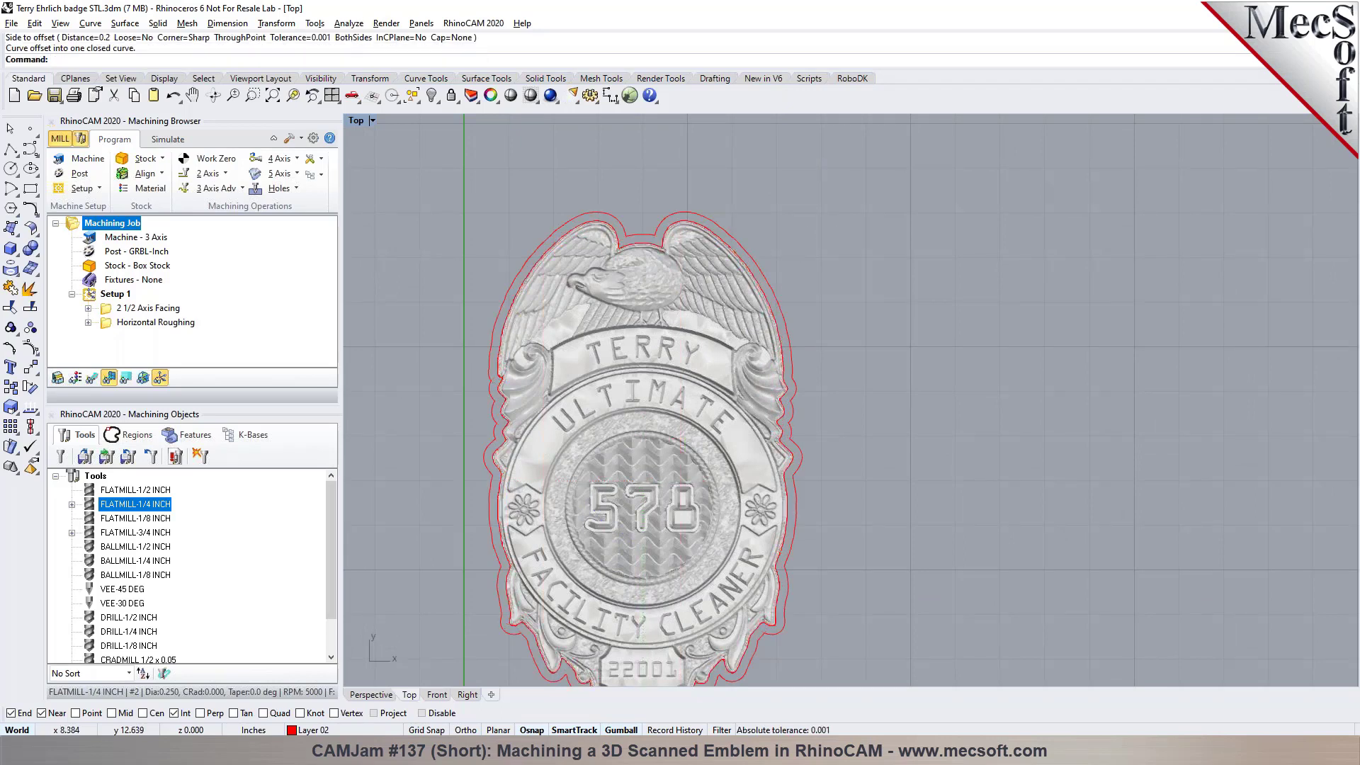
pyautogui.scroll(-2, 737, 262)
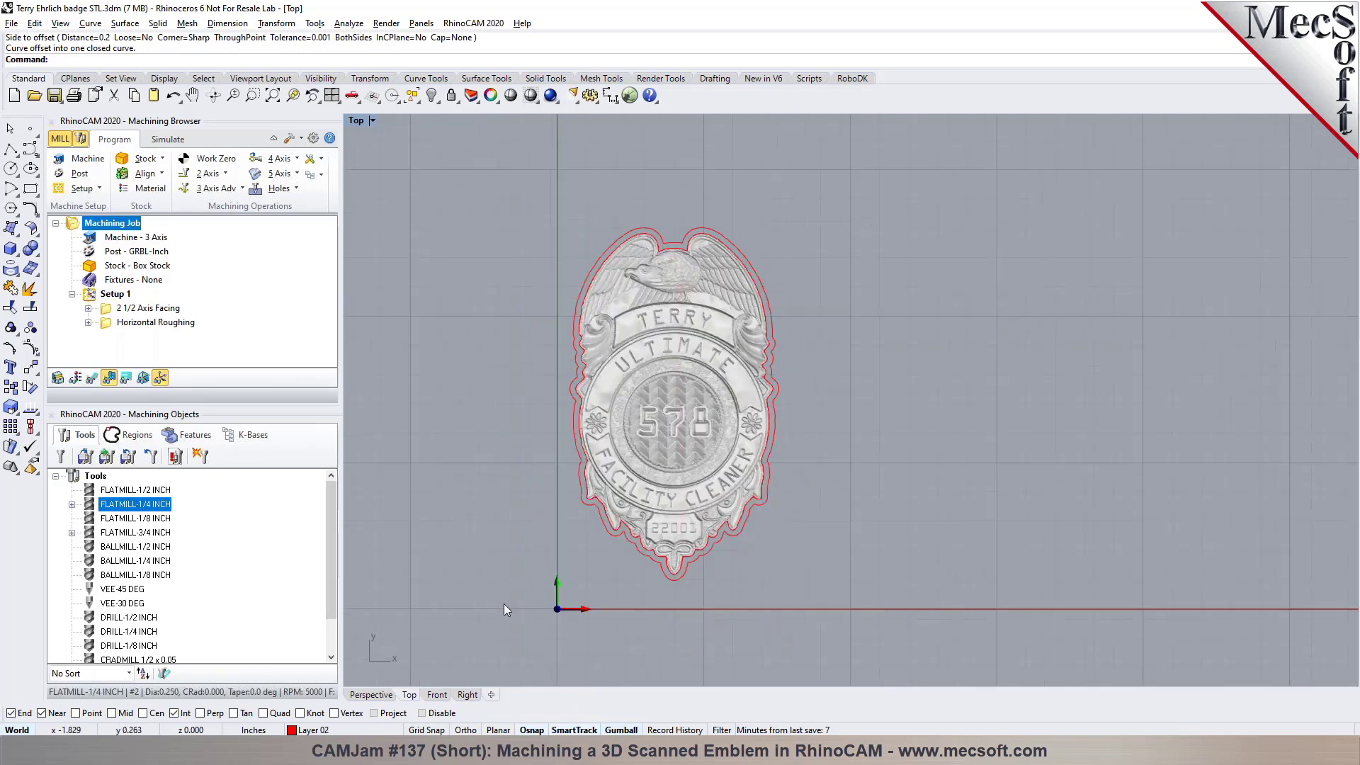
# Step: Assign the outer badge offset curve as the Horizontal Roughing part region, regenerate the operation and display its toolpath
pyautogui.click(382, 695)
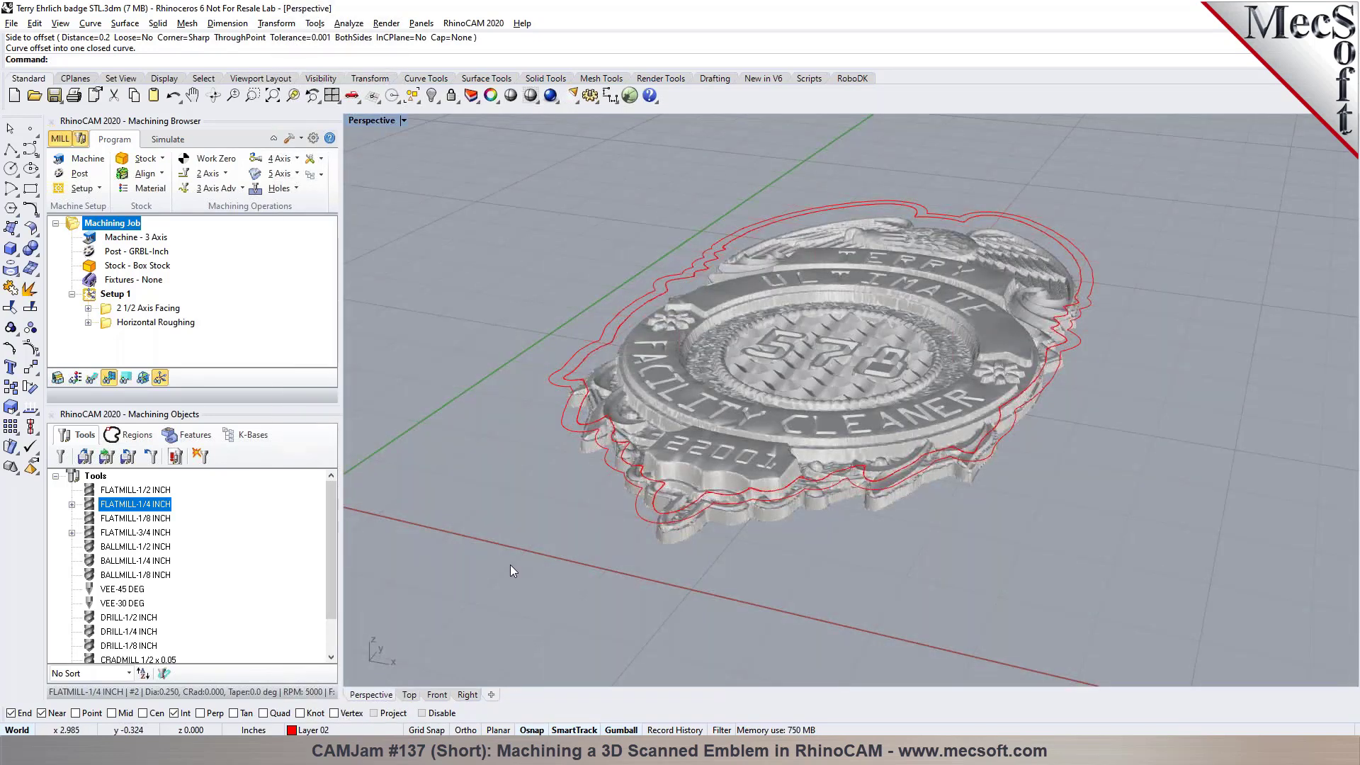
pyautogui.click(108, 325)
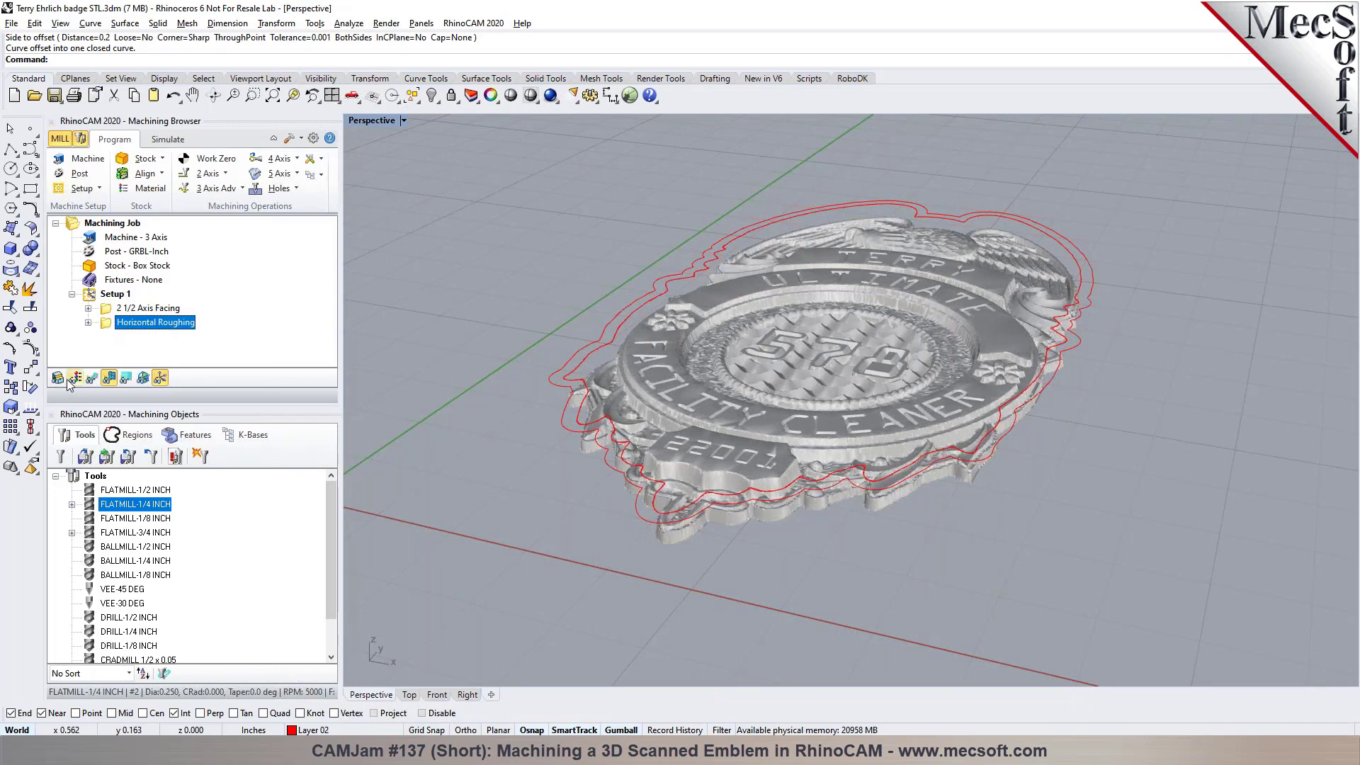
pyautogui.click(91, 378)
pyautogui.click(92, 380)
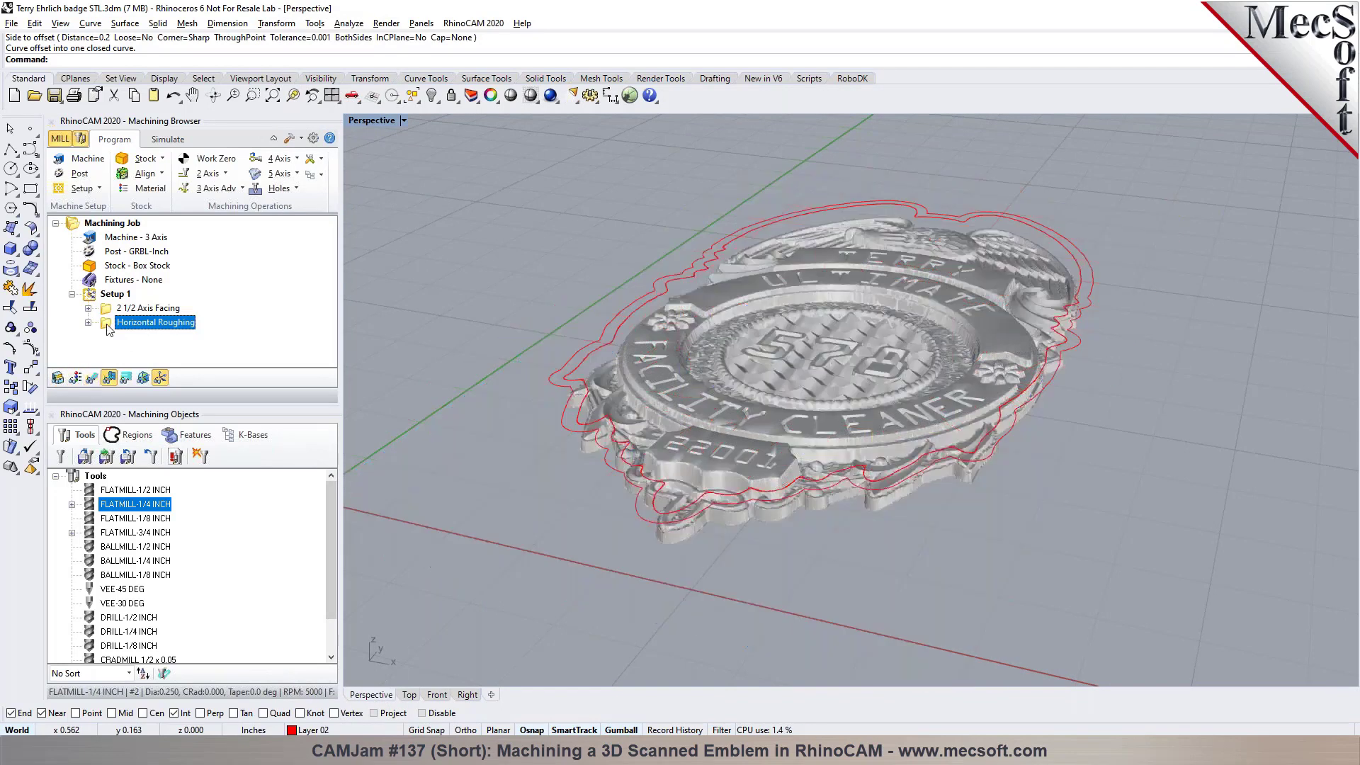
pyautogui.doubleClick(108, 326)
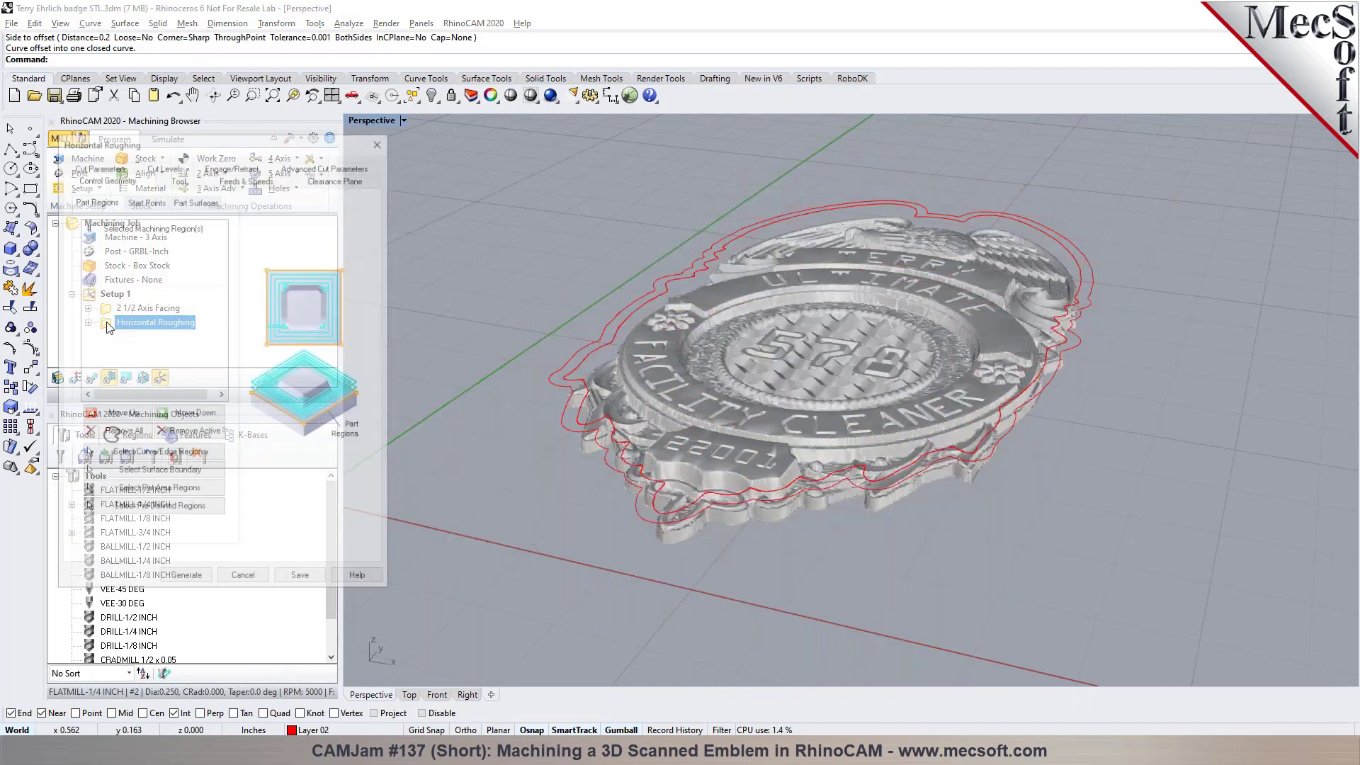
pyautogui.click(137, 454)
pyautogui.click(566, 430)
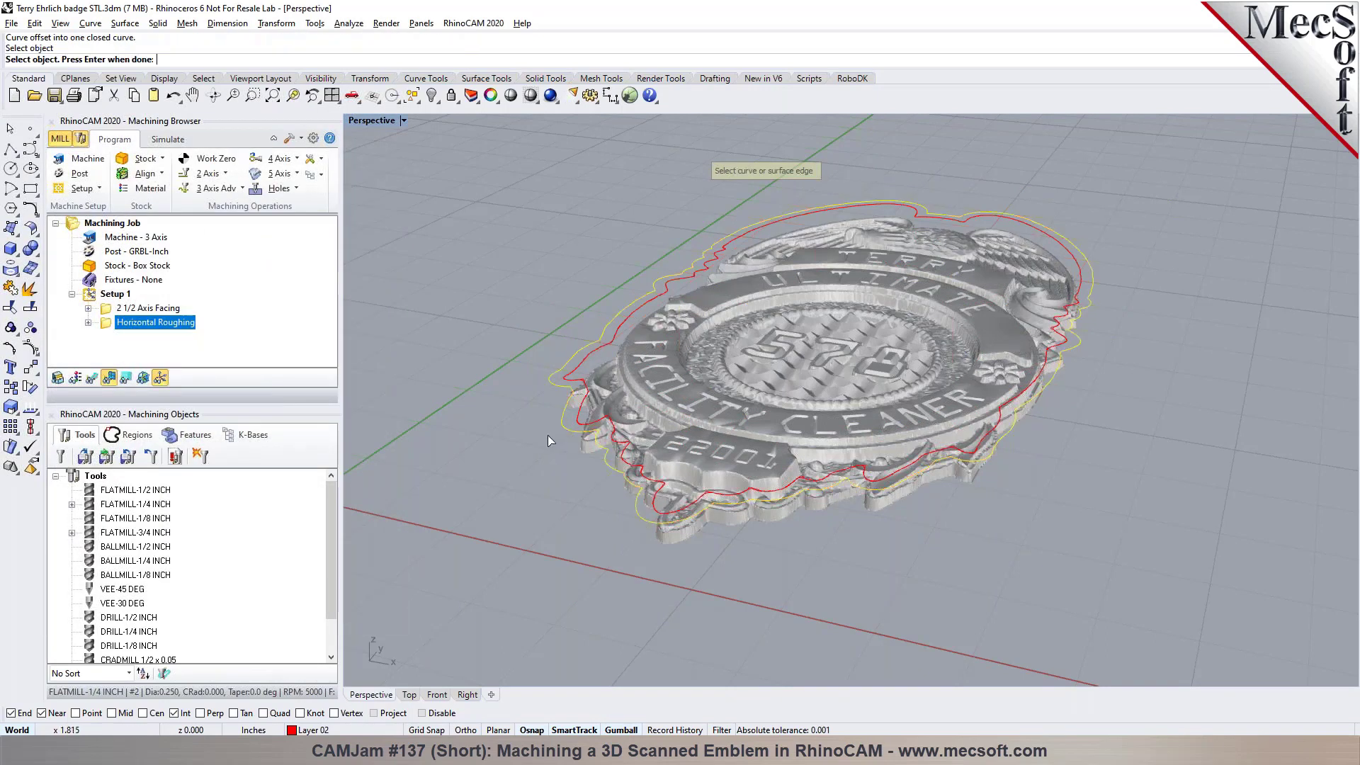
pyautogui.press('Return')
pyautogui.click(186, 579)
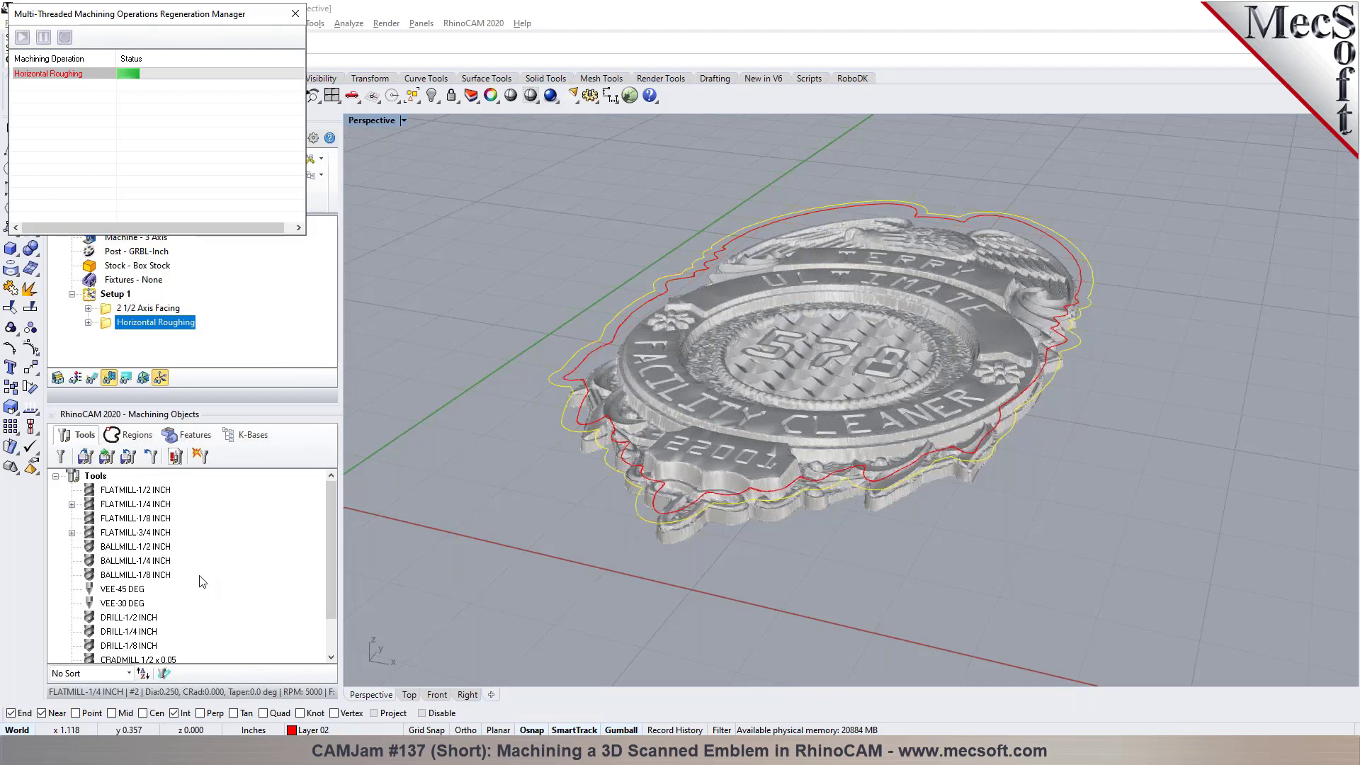
pyautogui.click(169, 505)
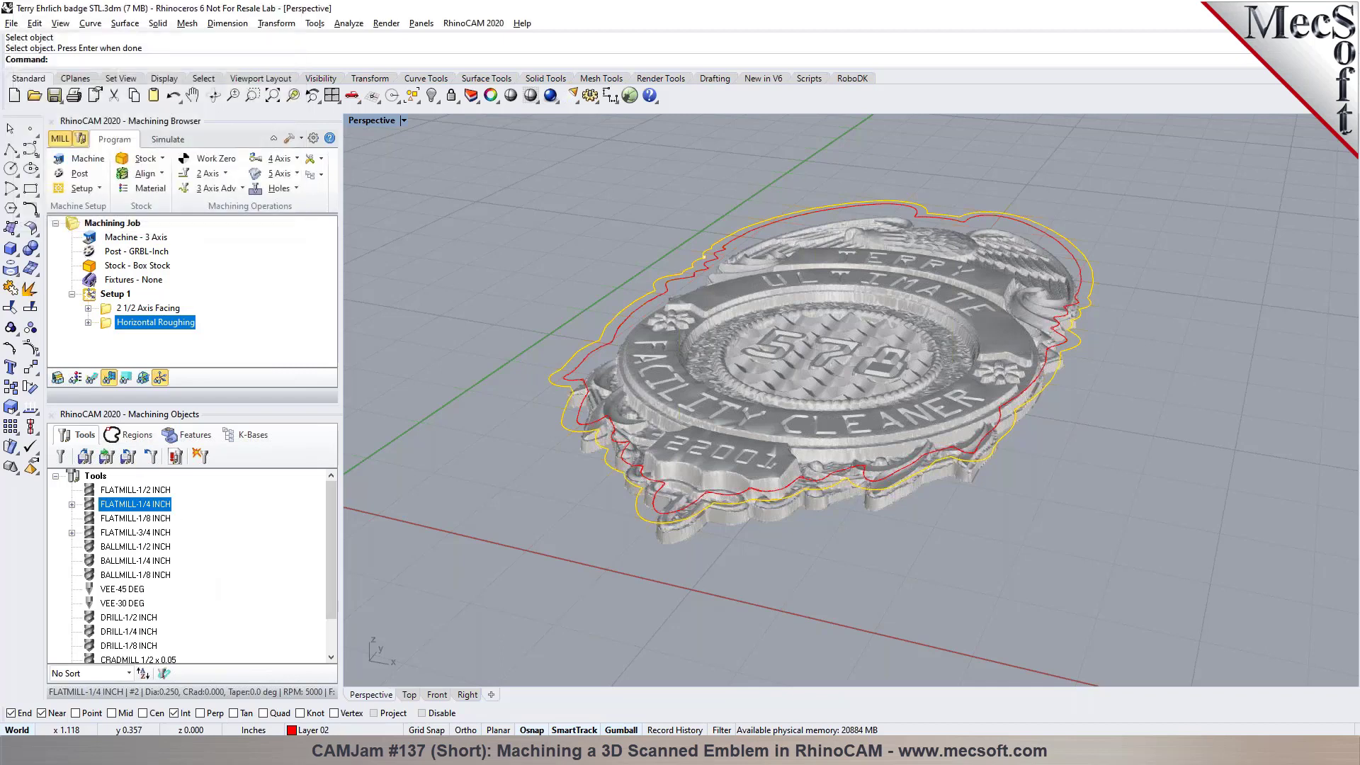
pyautogui.click(91, 378)
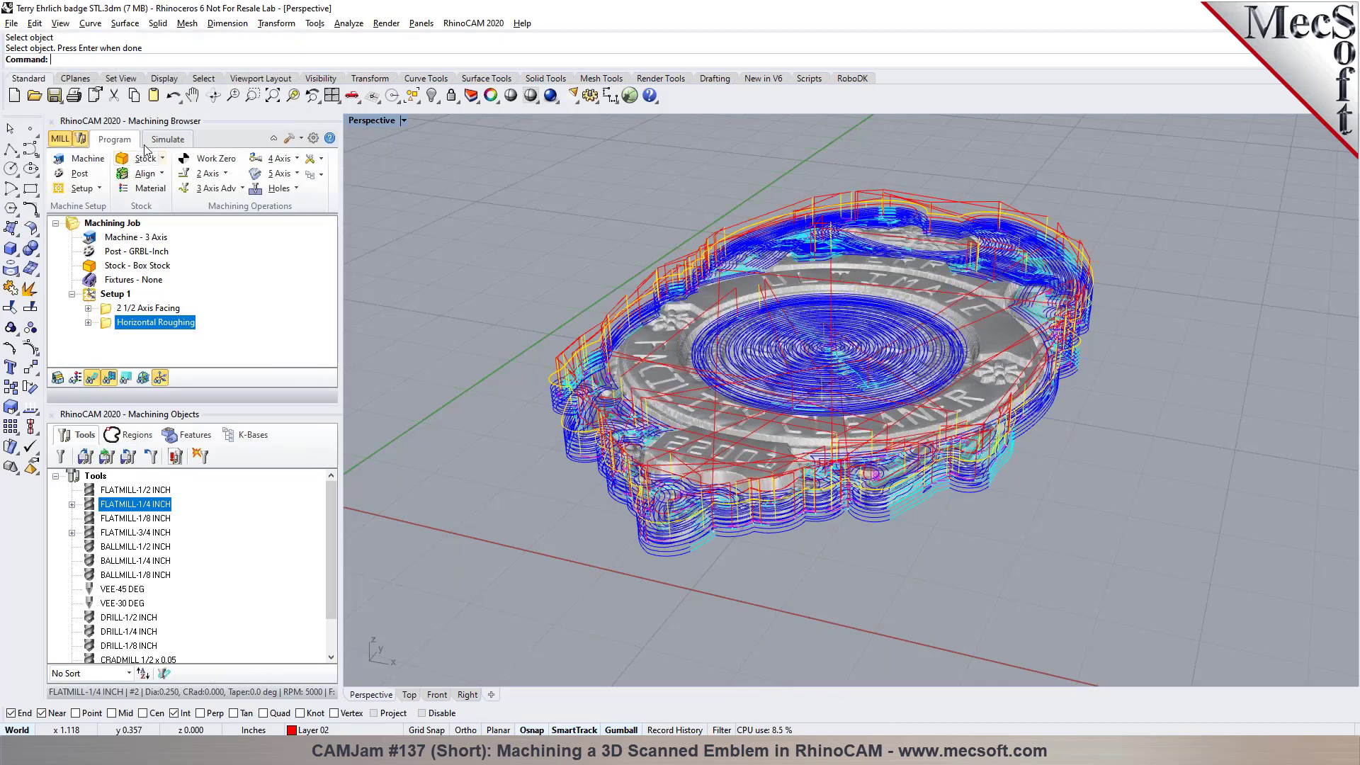
# Step: Simulate the Horizontal Roughing operation to its end and inspect the cut stock with the toolpath hidden
pyautogui.click(168, 140)
pyautogui.click(210, 175)
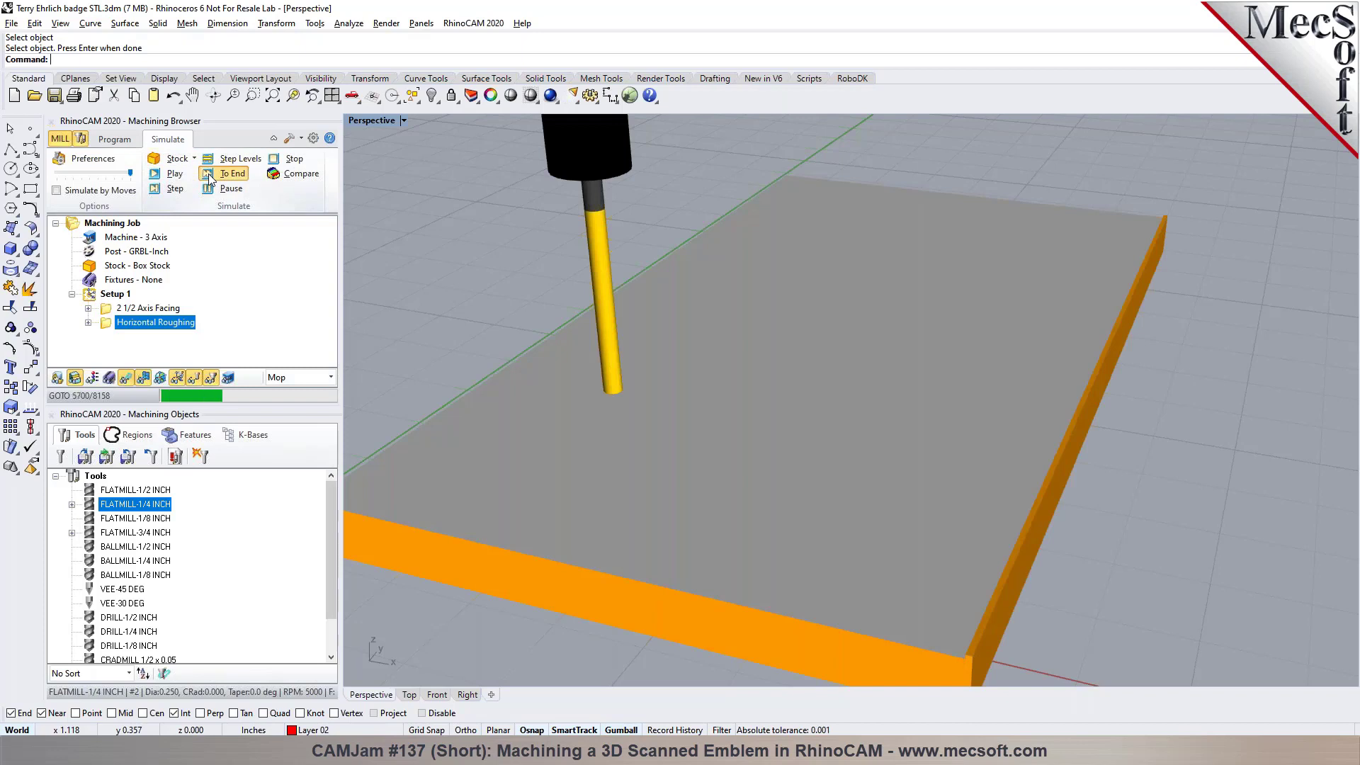
pyautogui.click(125, 377)
pyautogui.scroll(8, 748, 471)
pyautogui.moveTo(747, 471); pyautogui.dragTo(558, 355, button='right')
pyautogui.click(106, 140)
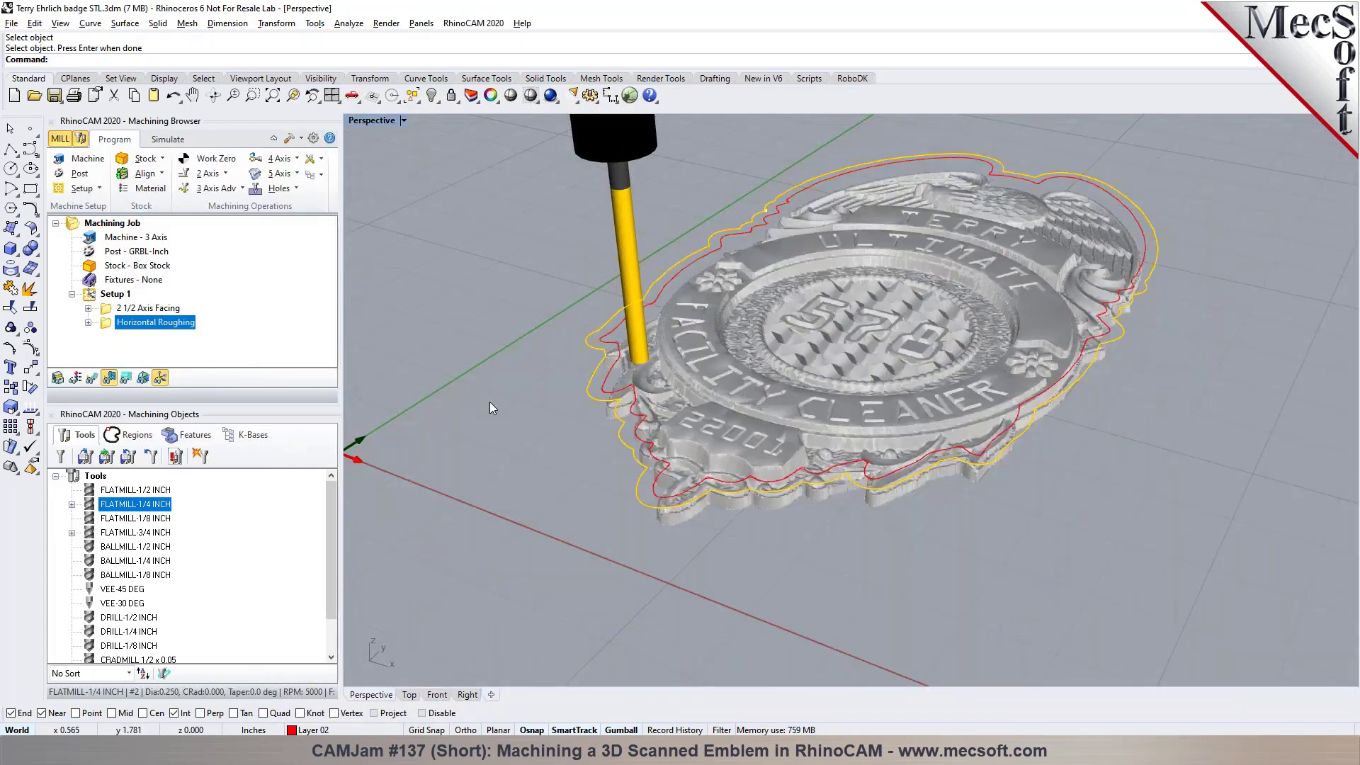
# Step: Duplicate the 2 1/2 Axis Facing operation ahead of Horizontal Roughing, and view the copy's control geometry without changing it
pyautogui.click(108, 310)
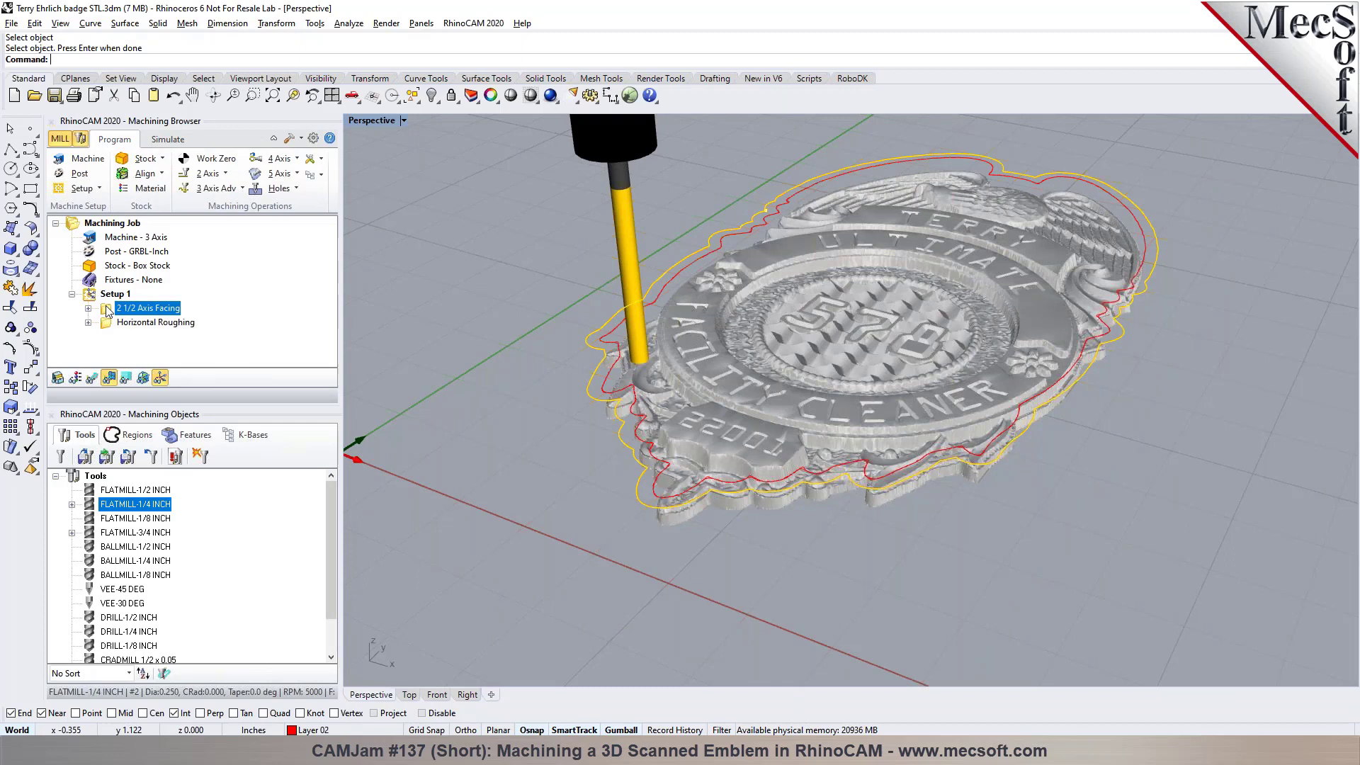
pyautogui.doubleClick(108, 310)
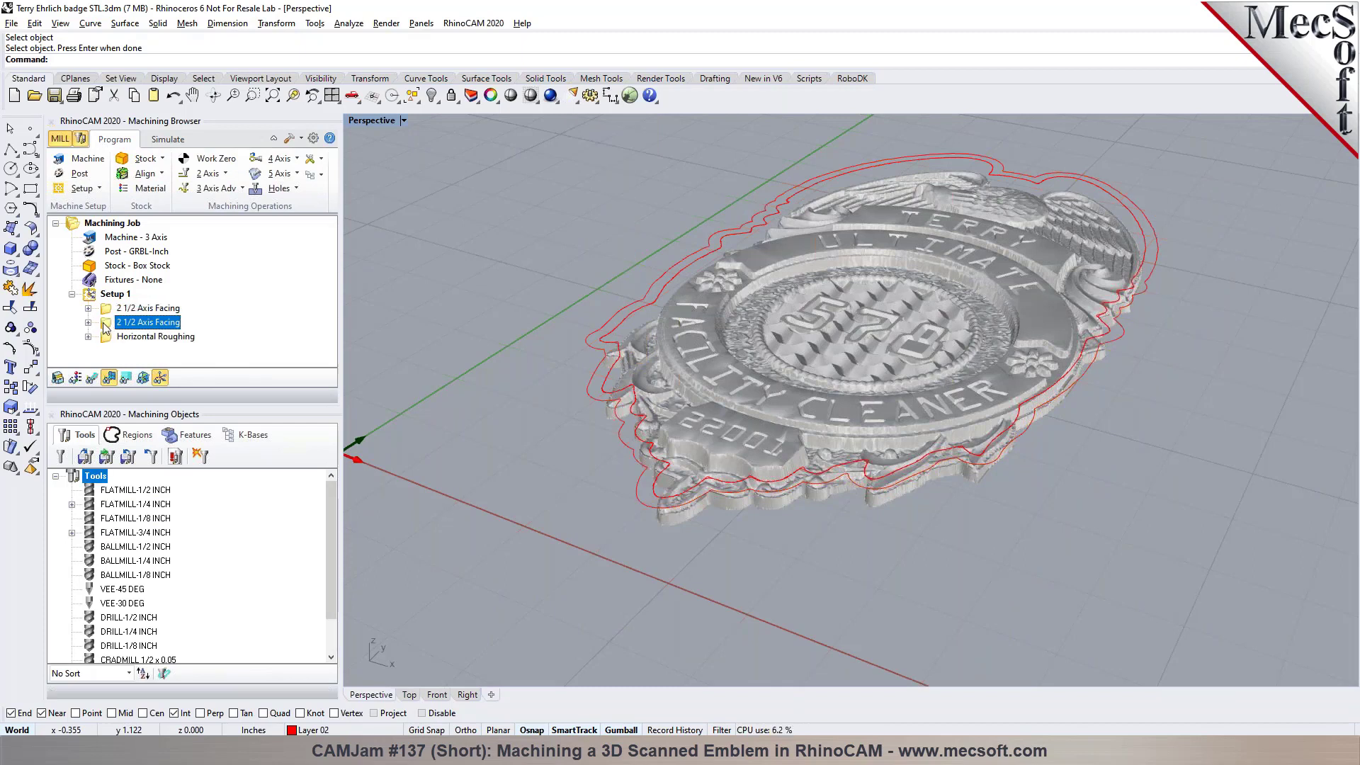
pyautogui.scroll(-2, 669, 321)
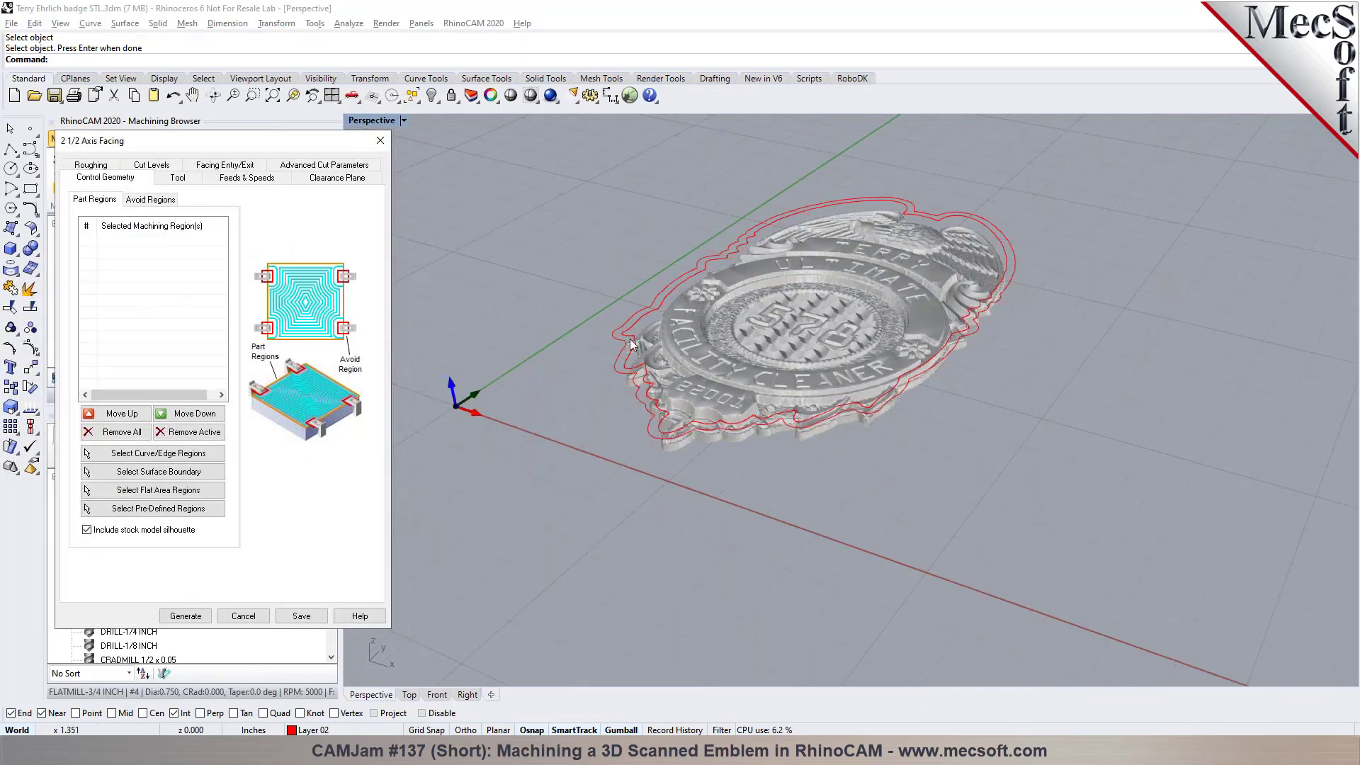
pyautogui.click(412, 694)
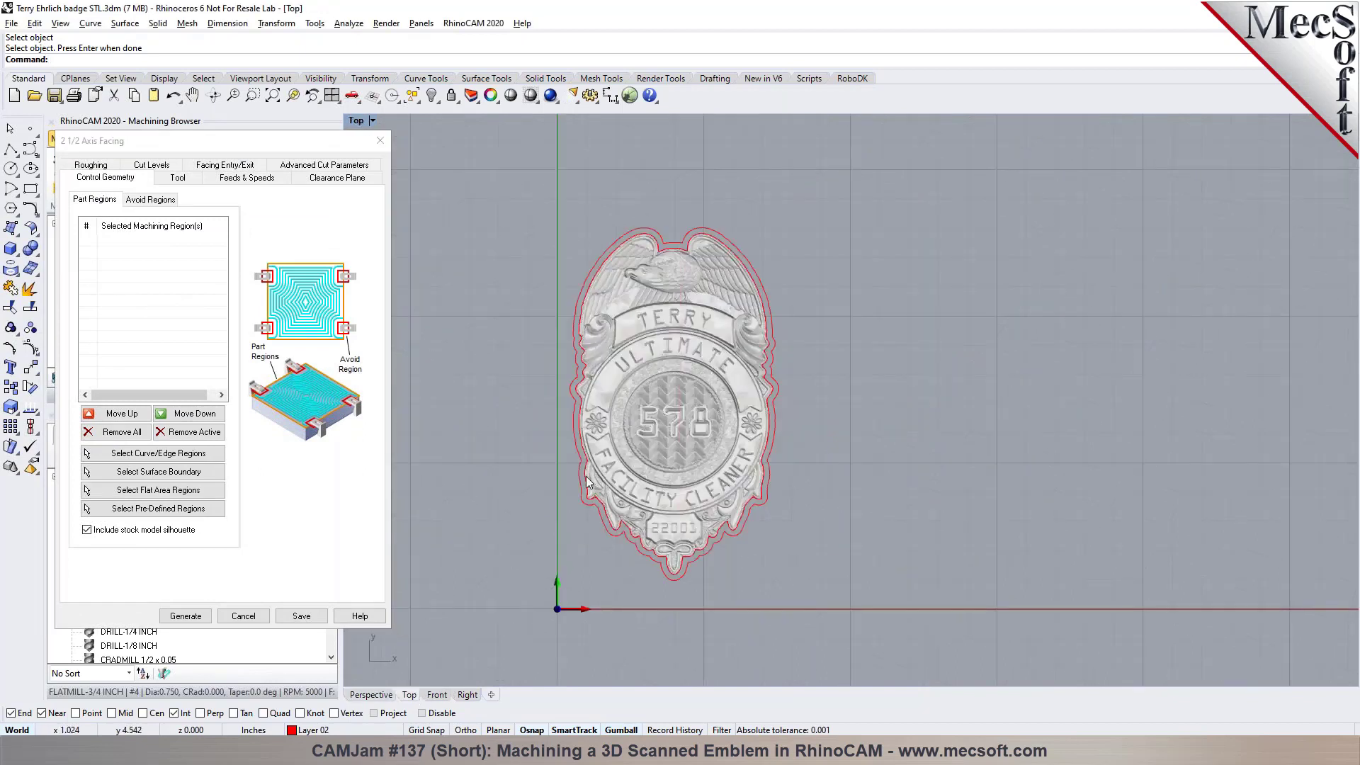
pyautogui.click(243, 615)
# Step: Check the box stock dimensions and draw a matching 8 by 14 inch rectangle with its first corner at the origin
pyautogui.doubleClick(143, 268)
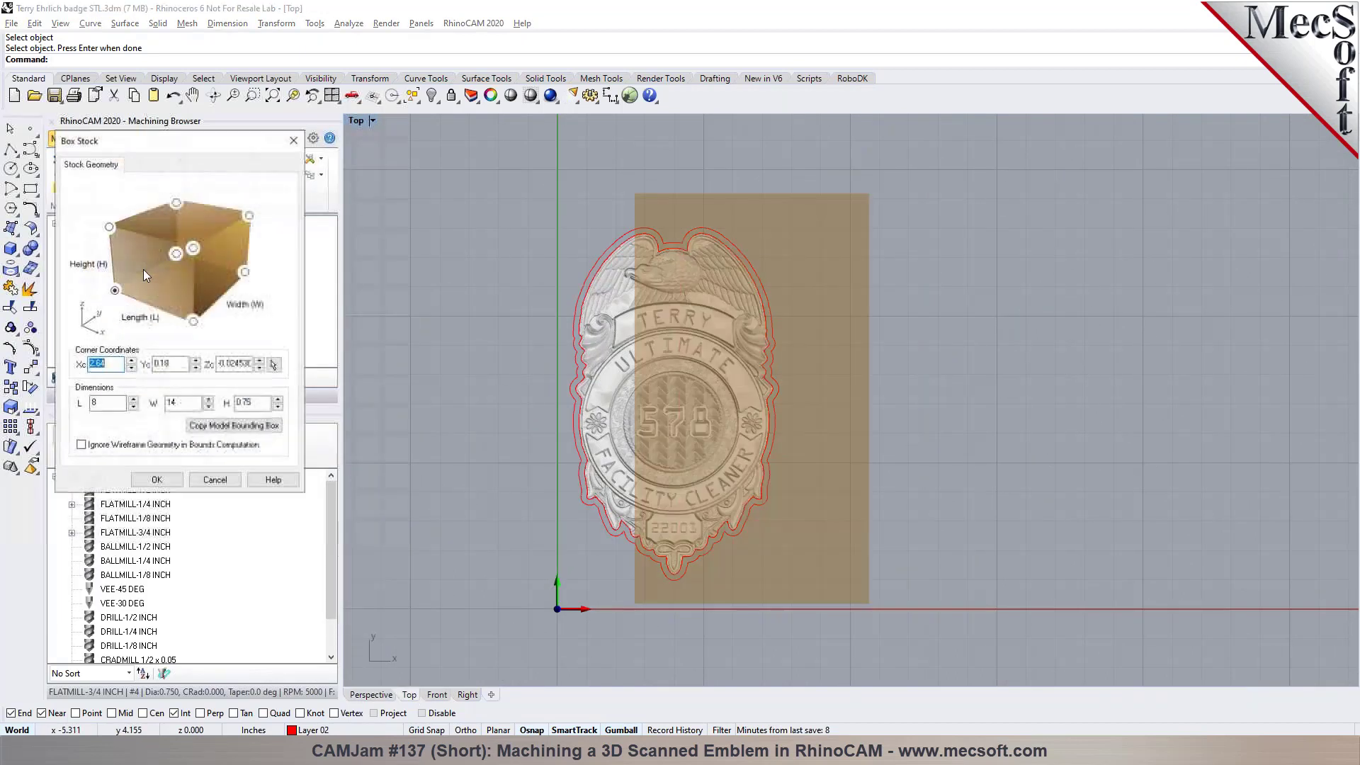
pyautogui.click(216, 480)
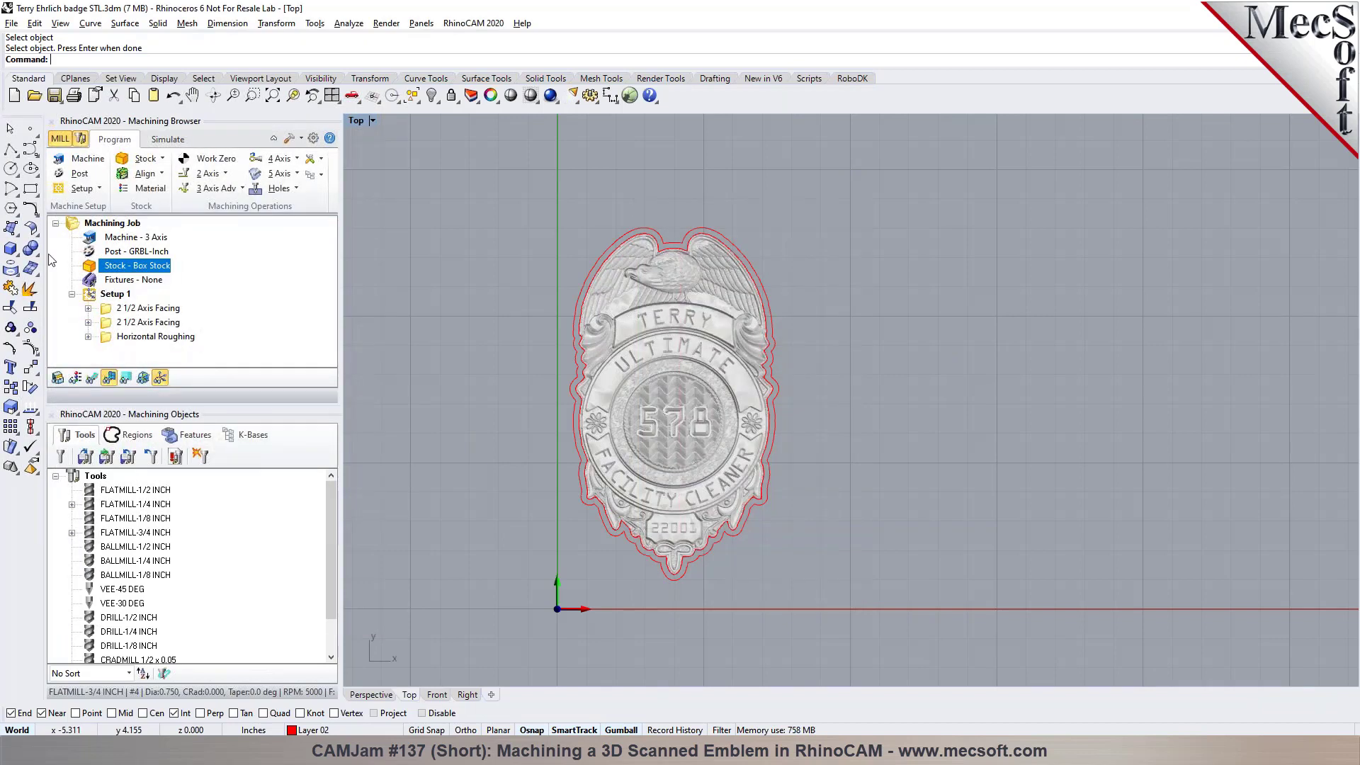
pyautogui.click(30, 189)
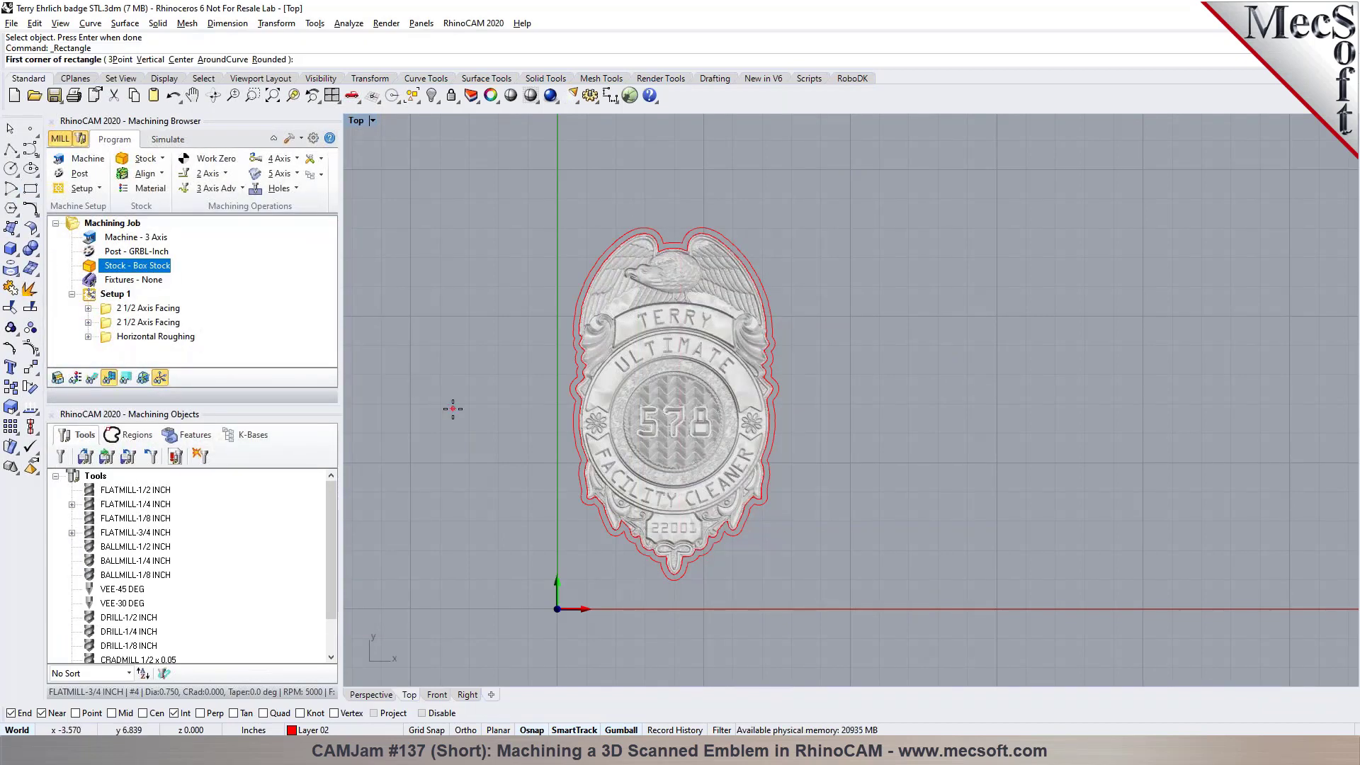
pyautogui.write('0')
pyautogui.press('Return')
pyautogui.write('8')
pyautogui.press('Return')
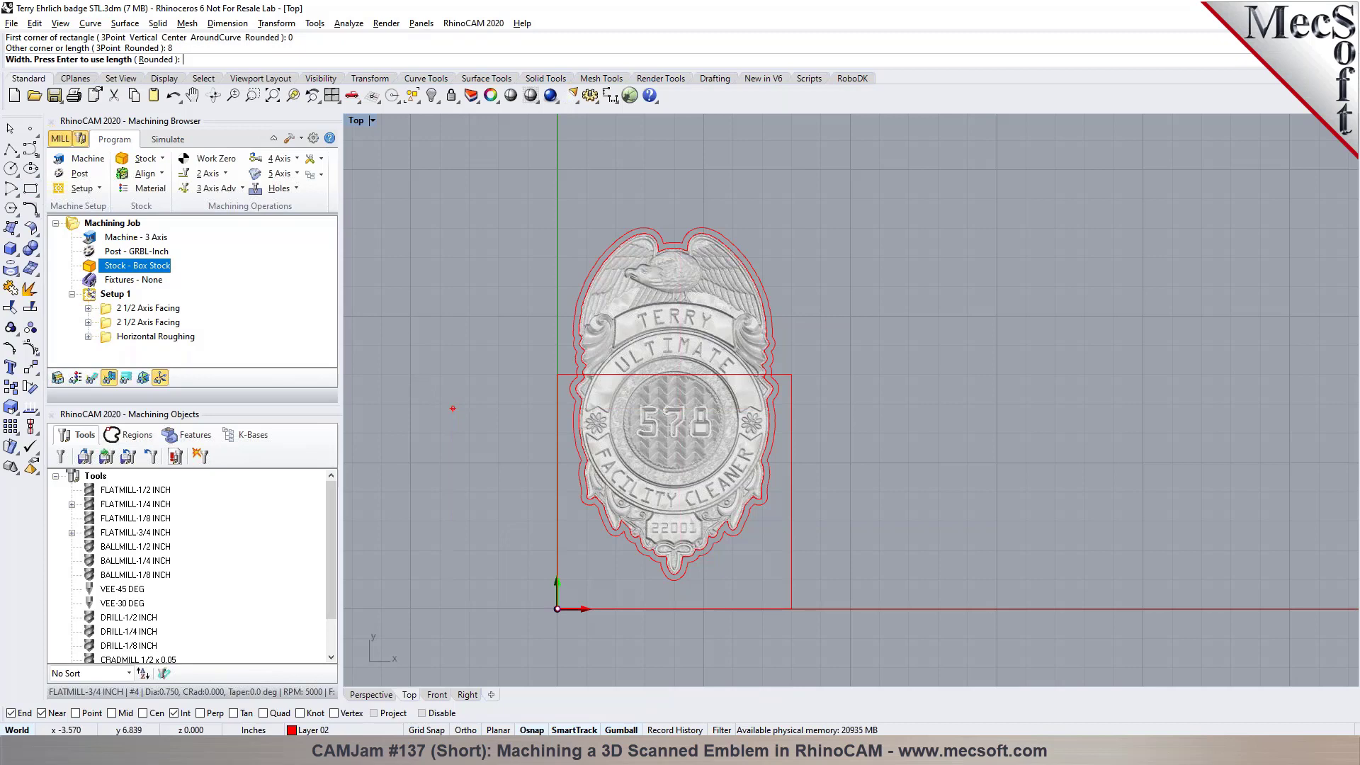
pyautogui.write('14')
pyautogui.press('Return')
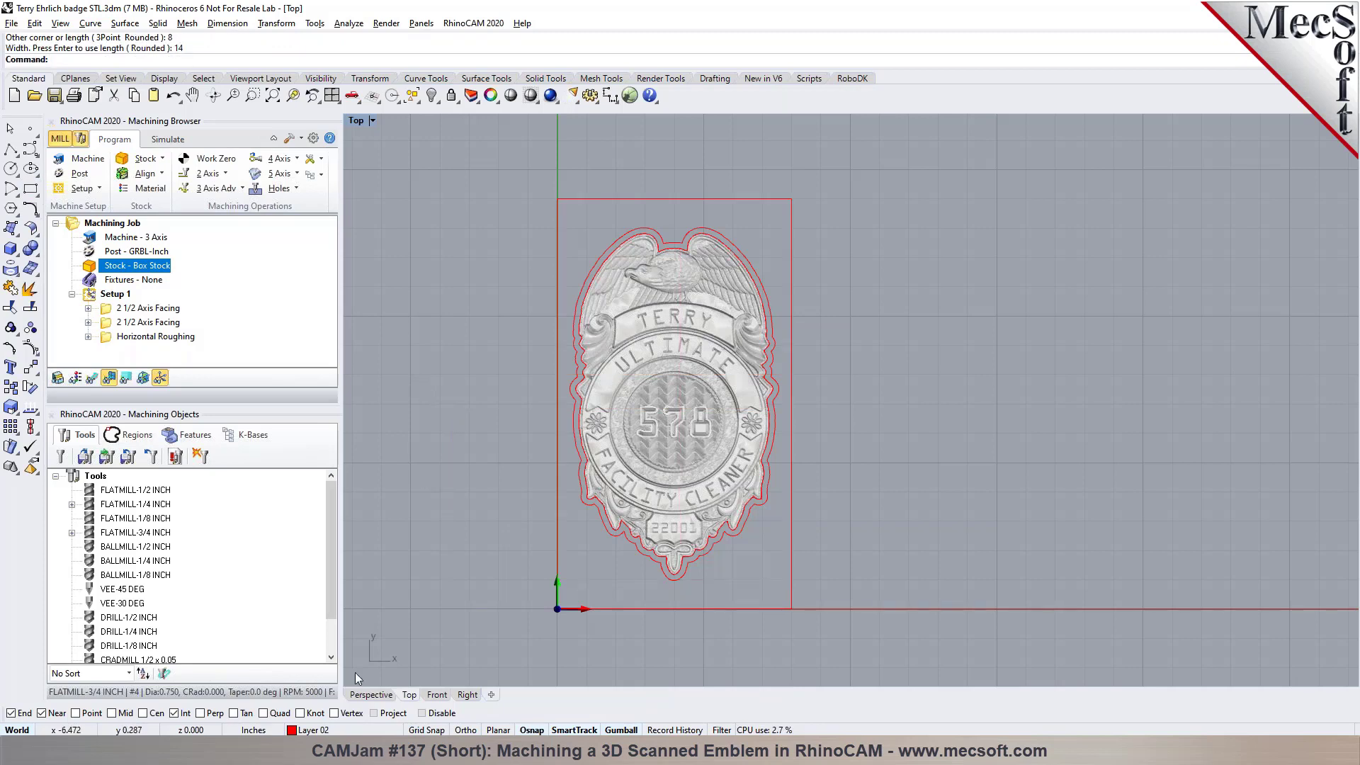
# Step: Assign the stock rectangle and the outer badge offset curve as part regions of the second 2 1/2 Axis Facing operation
pyautogui.click(373, 695)
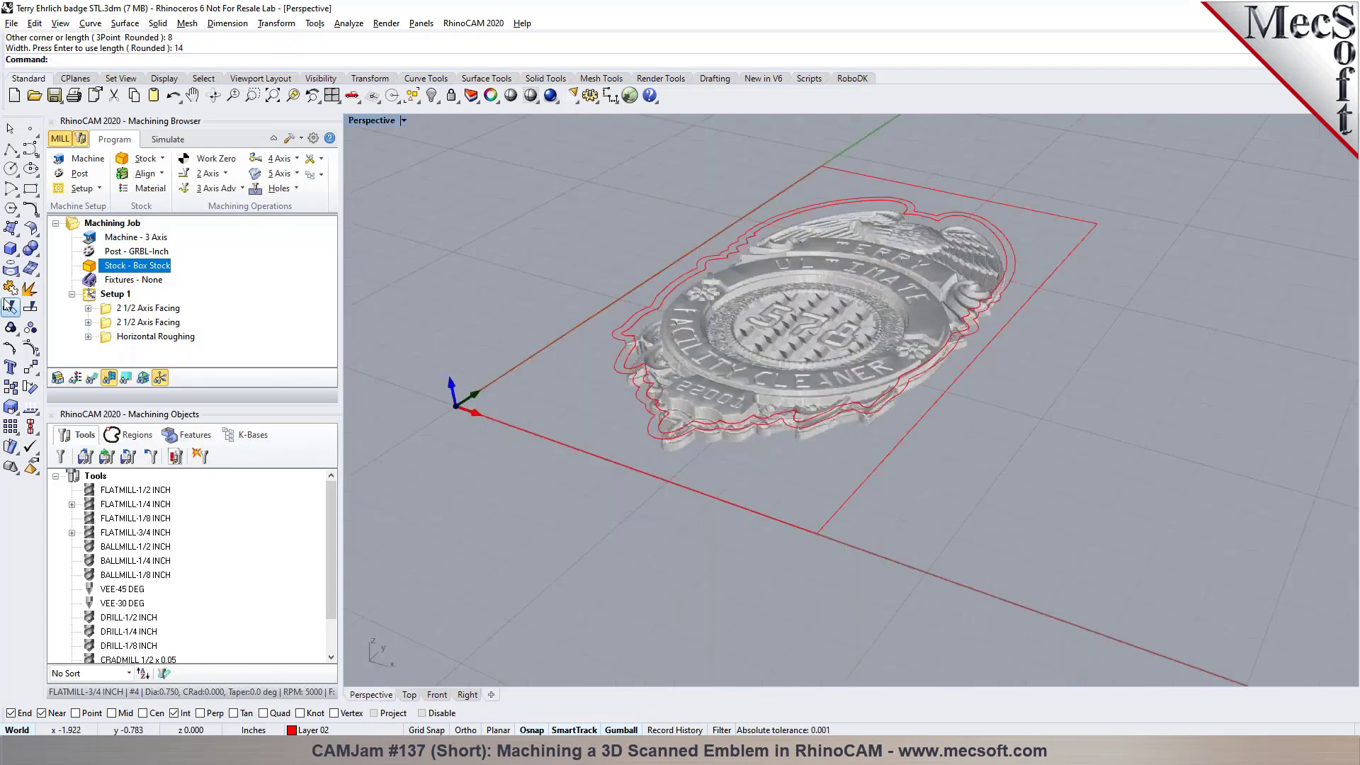
pyautogui.click(104, 326)
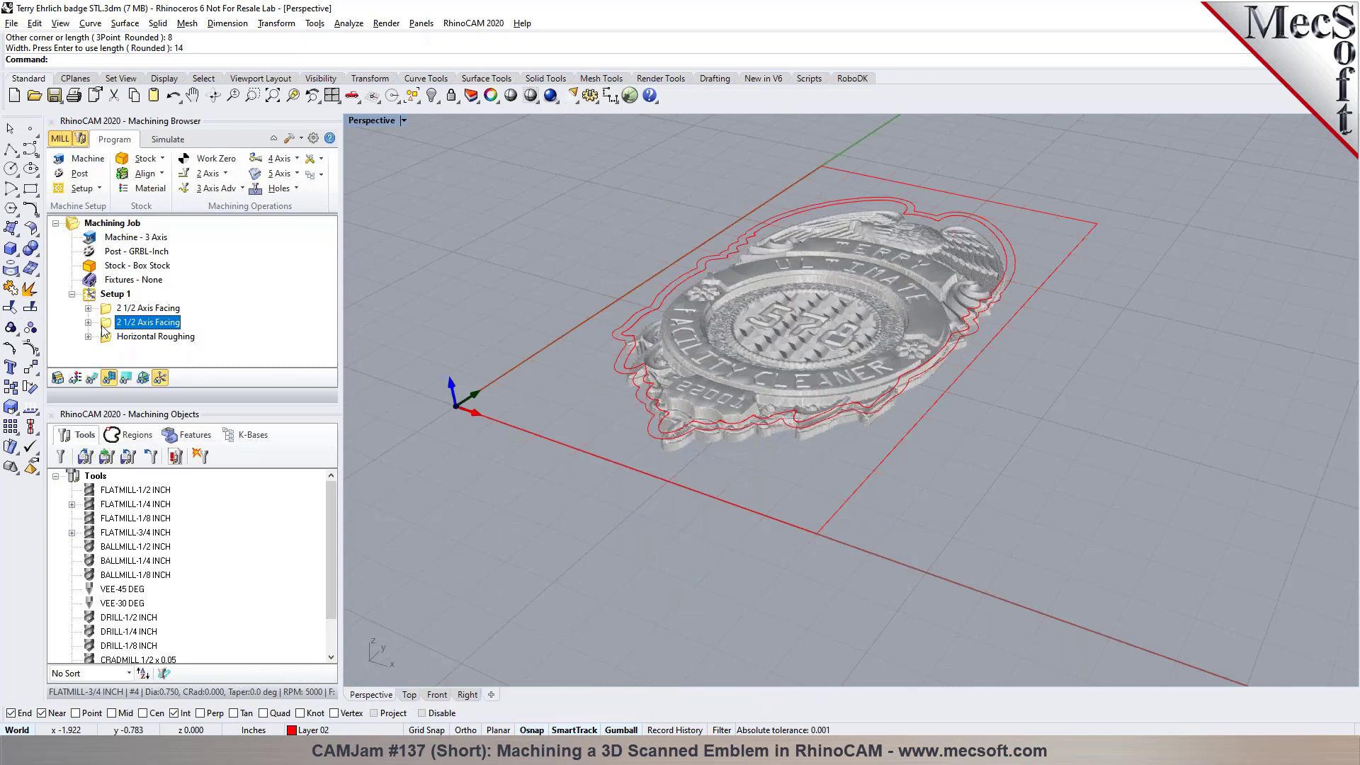
pyautogui.doubleClick(104, 328)
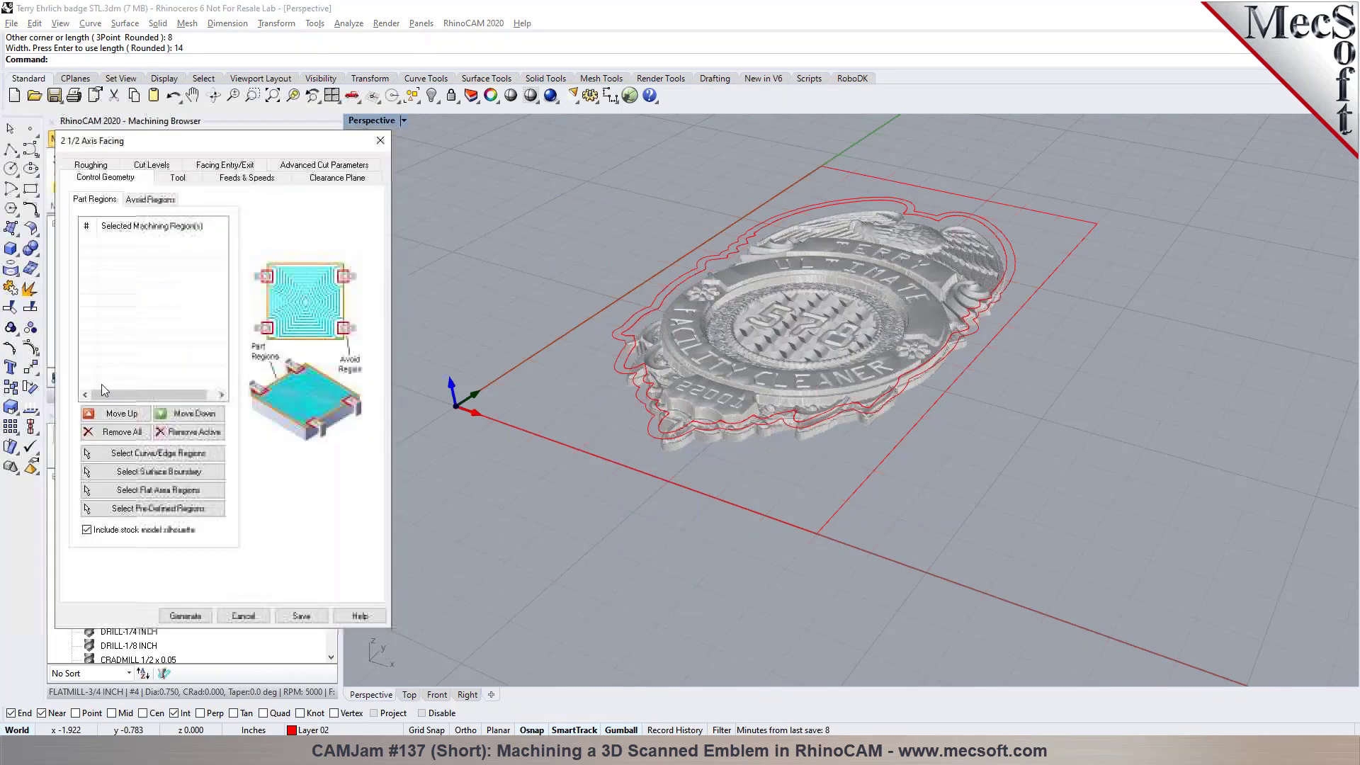
pyautogui.click(115, 454)
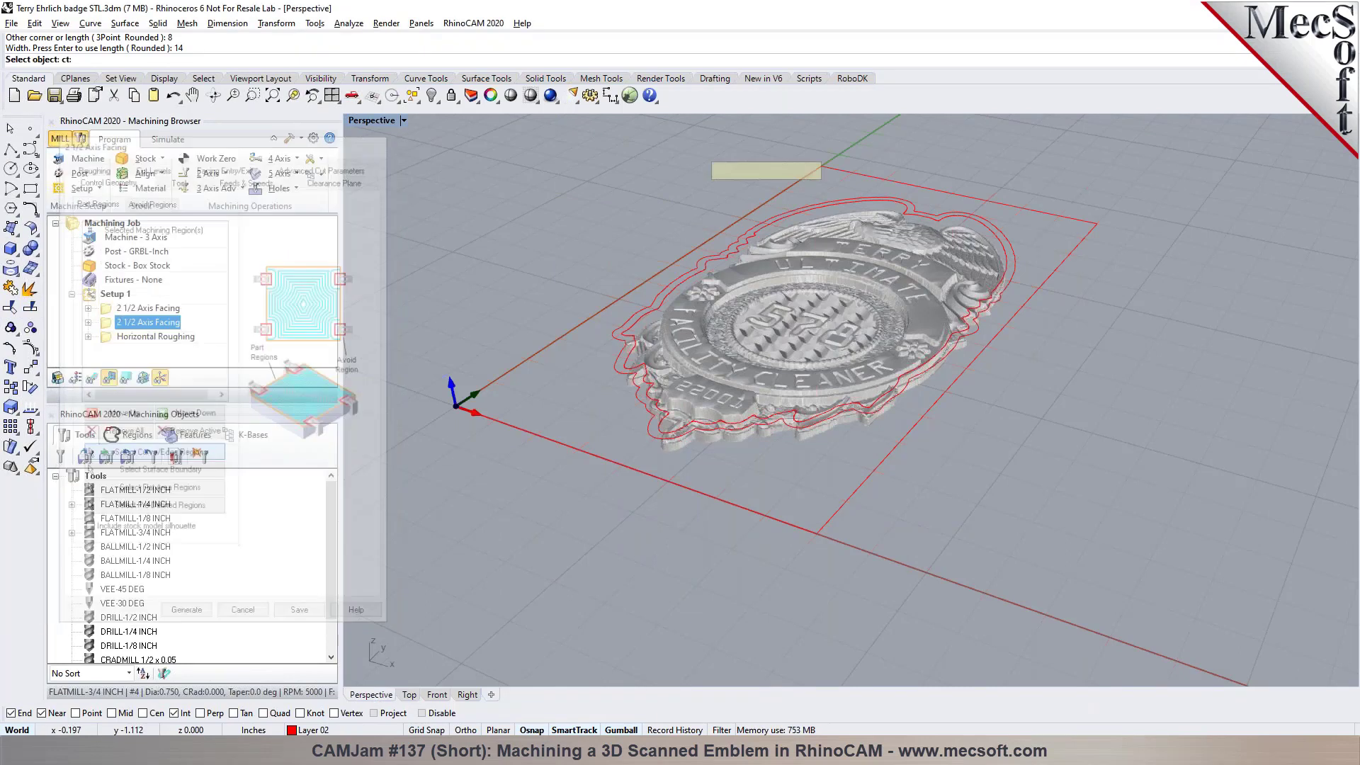
pyautogui.click(470, 417)
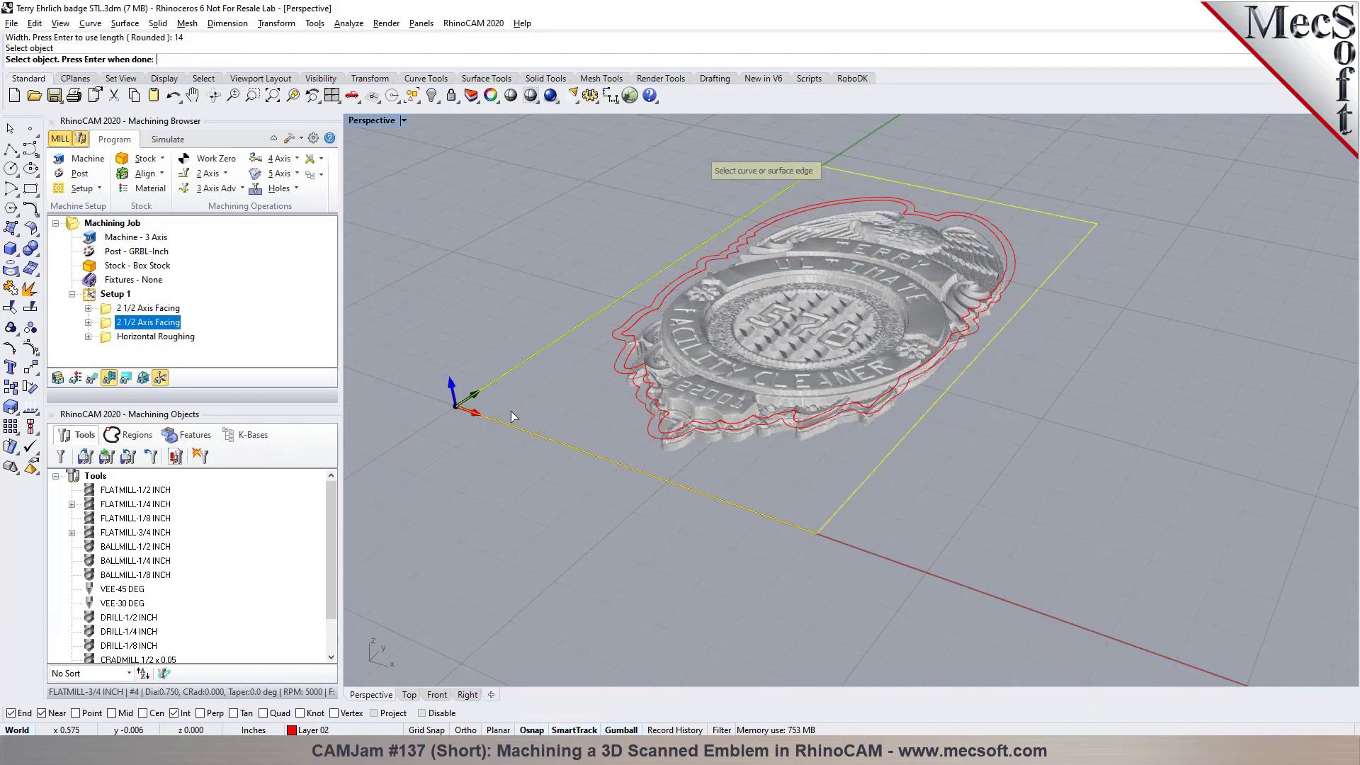
pyautogui.click(637, 424)
pyautogui.press('Return')
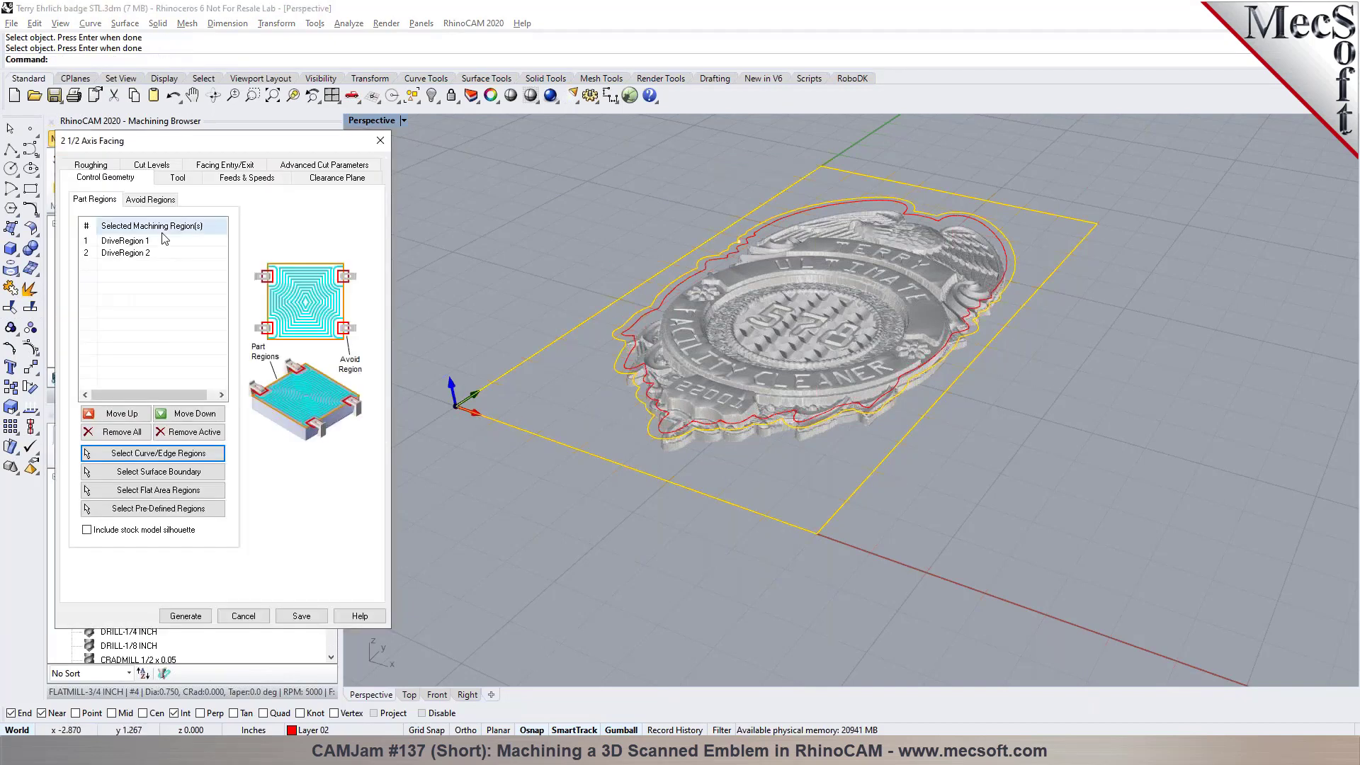
# Step: Review the second facing operation's tool and set its roughing cut pattern to Island Offset Cuts
pyautogui.click(176, 179)
pyautogui.moveTo(142, 276)
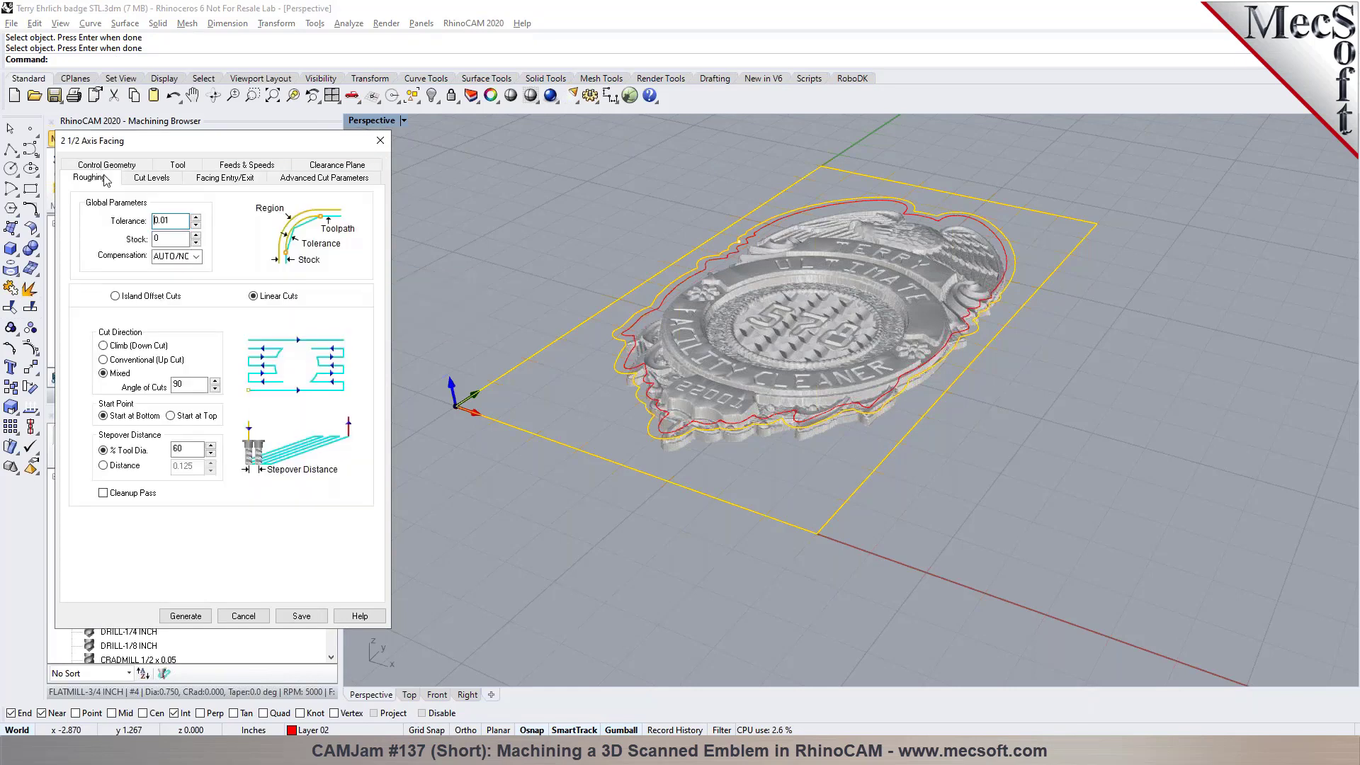
pyautogui.click(98, 165)
pyautogui.click(129, 297)
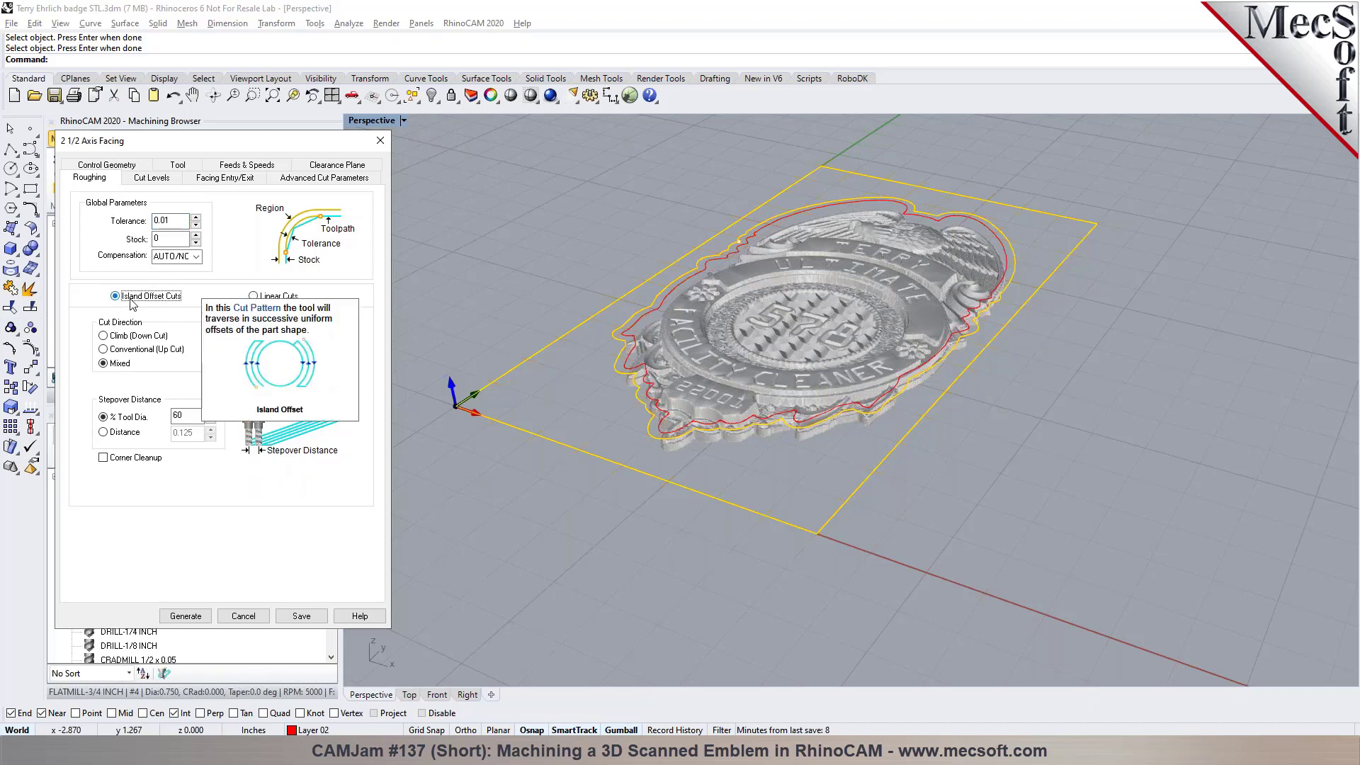
pyautogui.moveTo(183, 416); pyautogui.dragTo(167, 419)
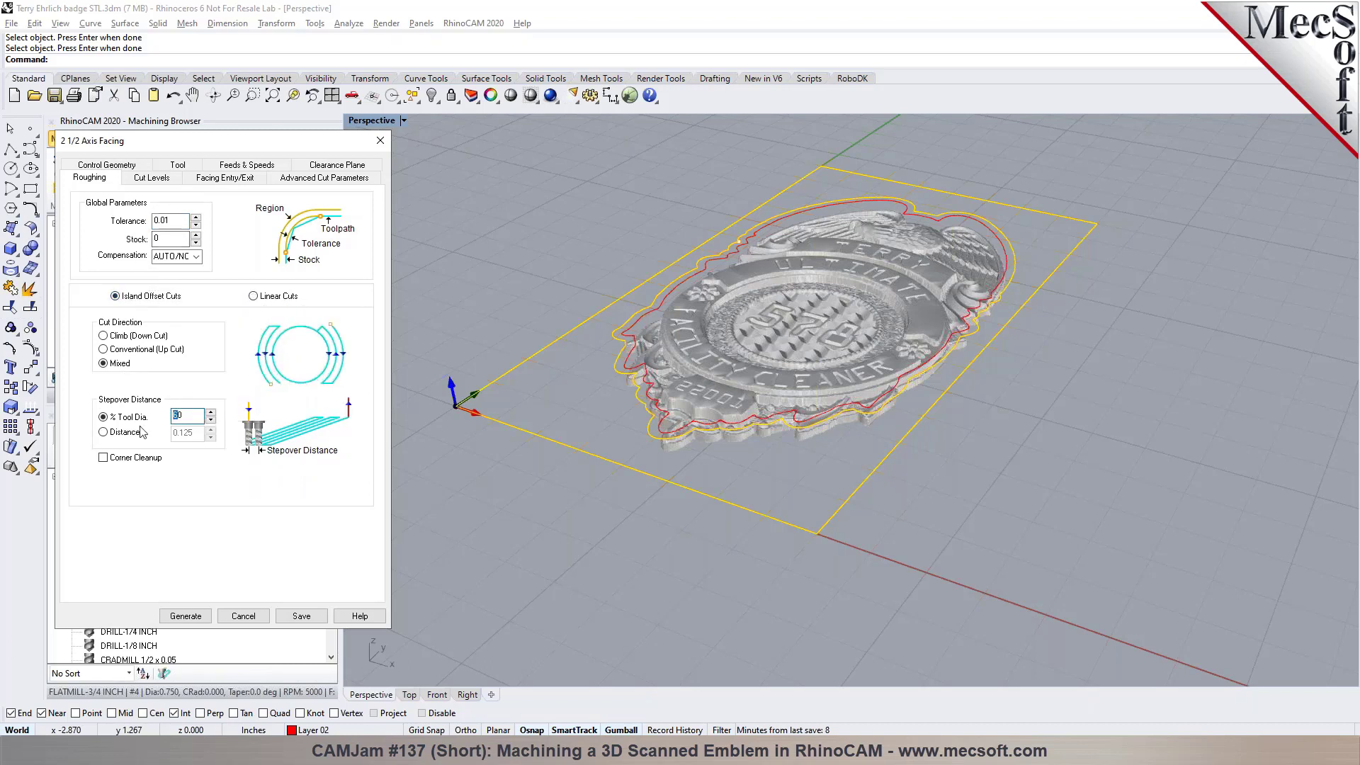
# Step: Define the second facing operation's cut levels with Pick Top at 0 and a total cut depth of 0.5 inch
pyautogui.click(131, 178)
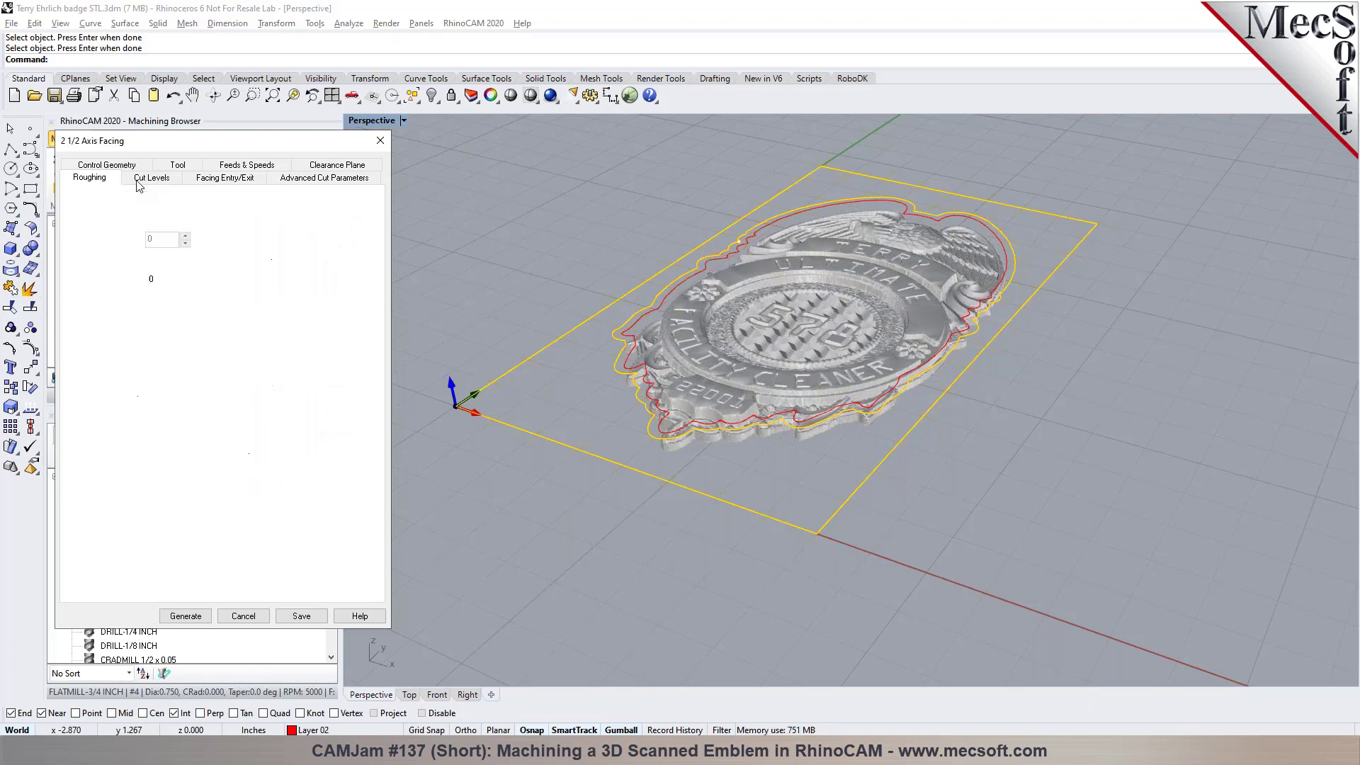
pyautogui.click(114, 240)
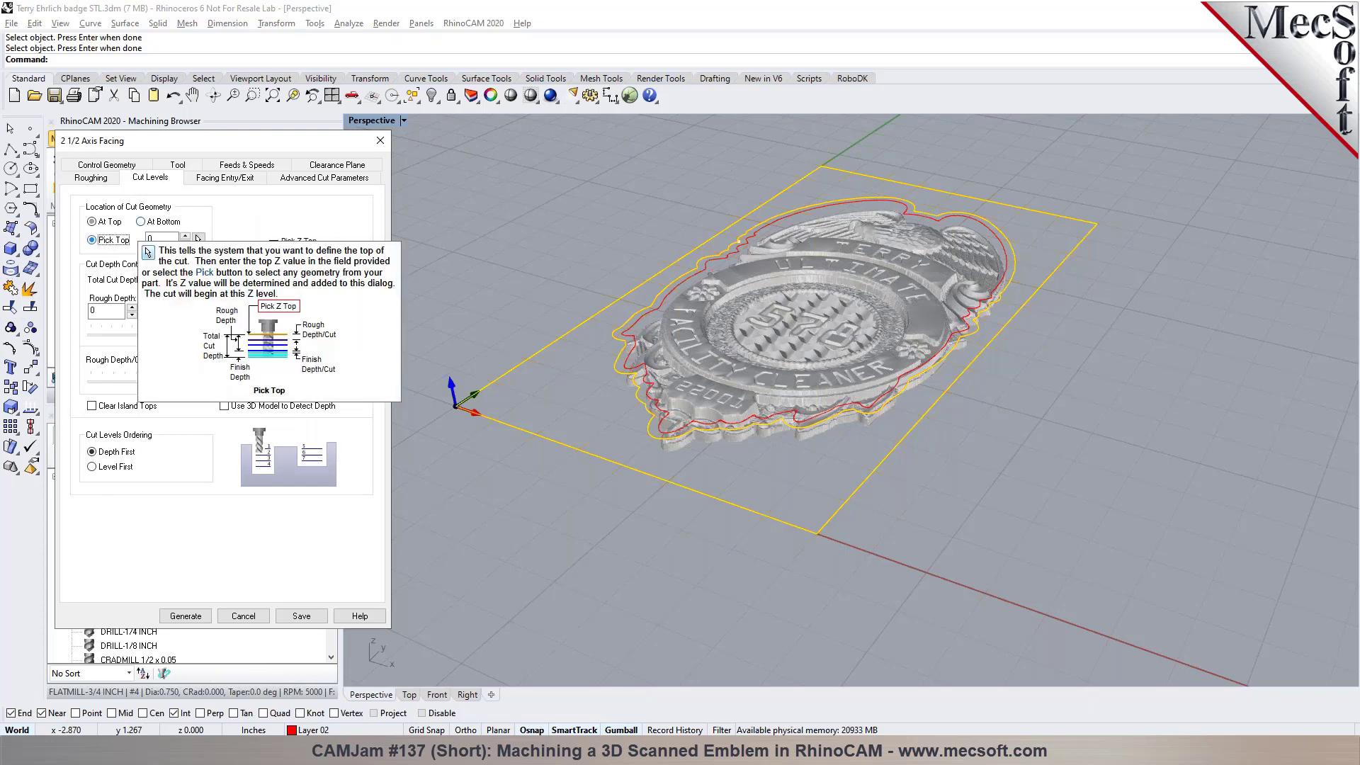
pyautogui.click(162, 281)
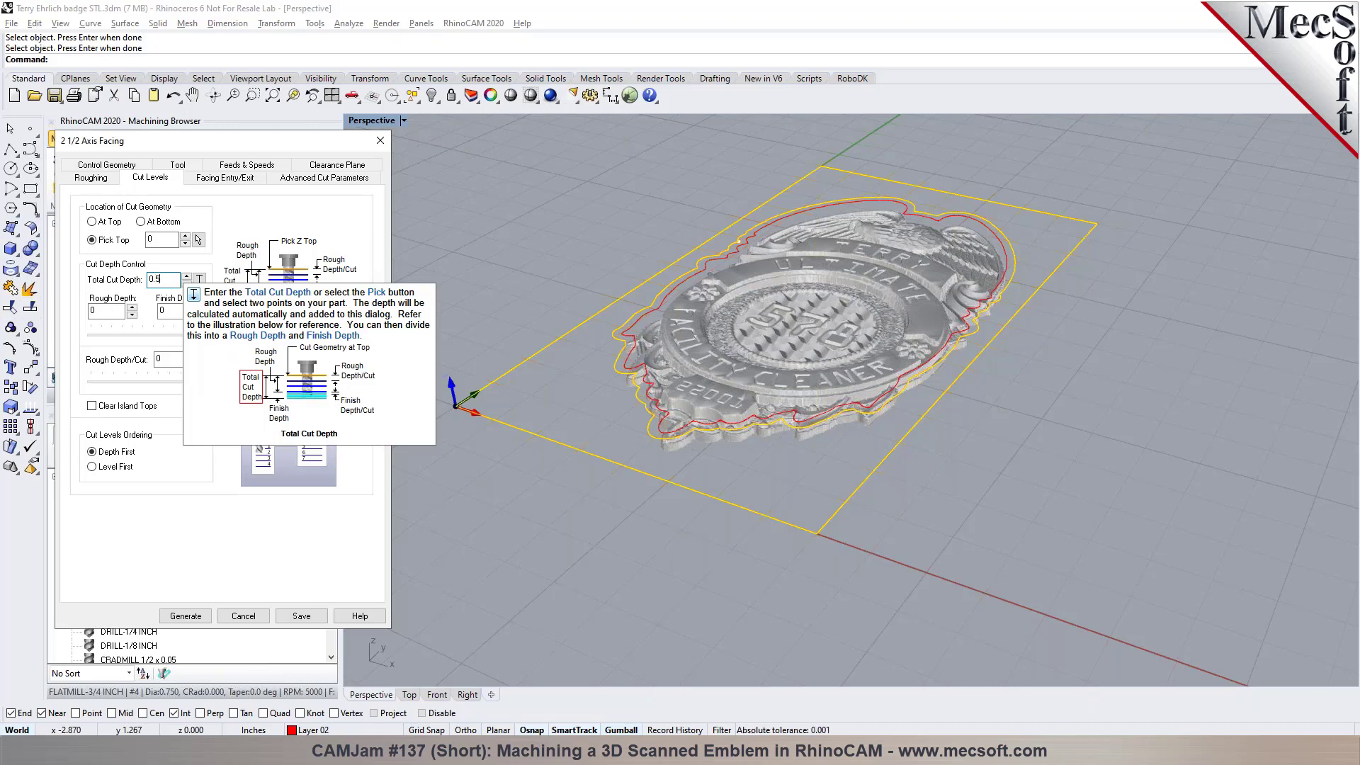
pyautogui.write('.5')
pyautogui.press('Tab')
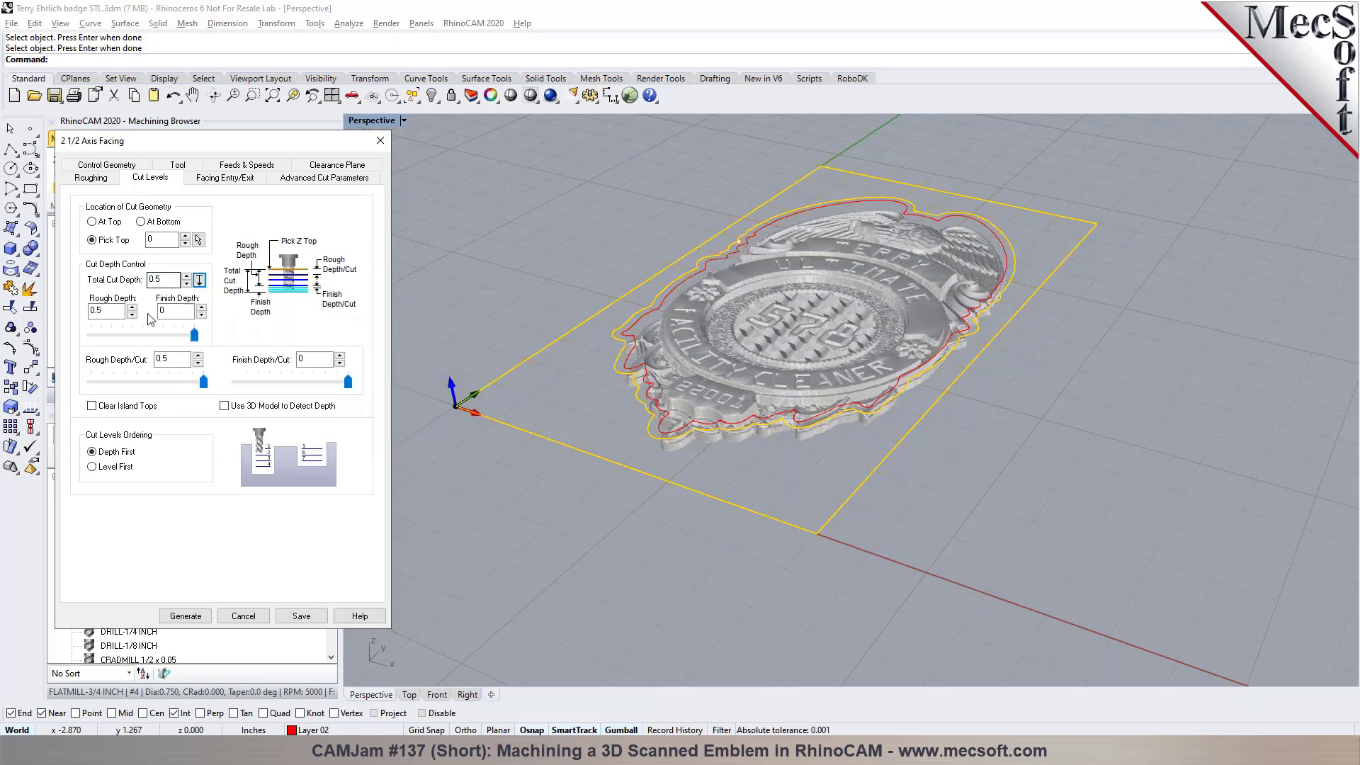
# Step: Generate the second facing operation's toolpath and play its material removal simulation
pyautogui.click(185, 615)
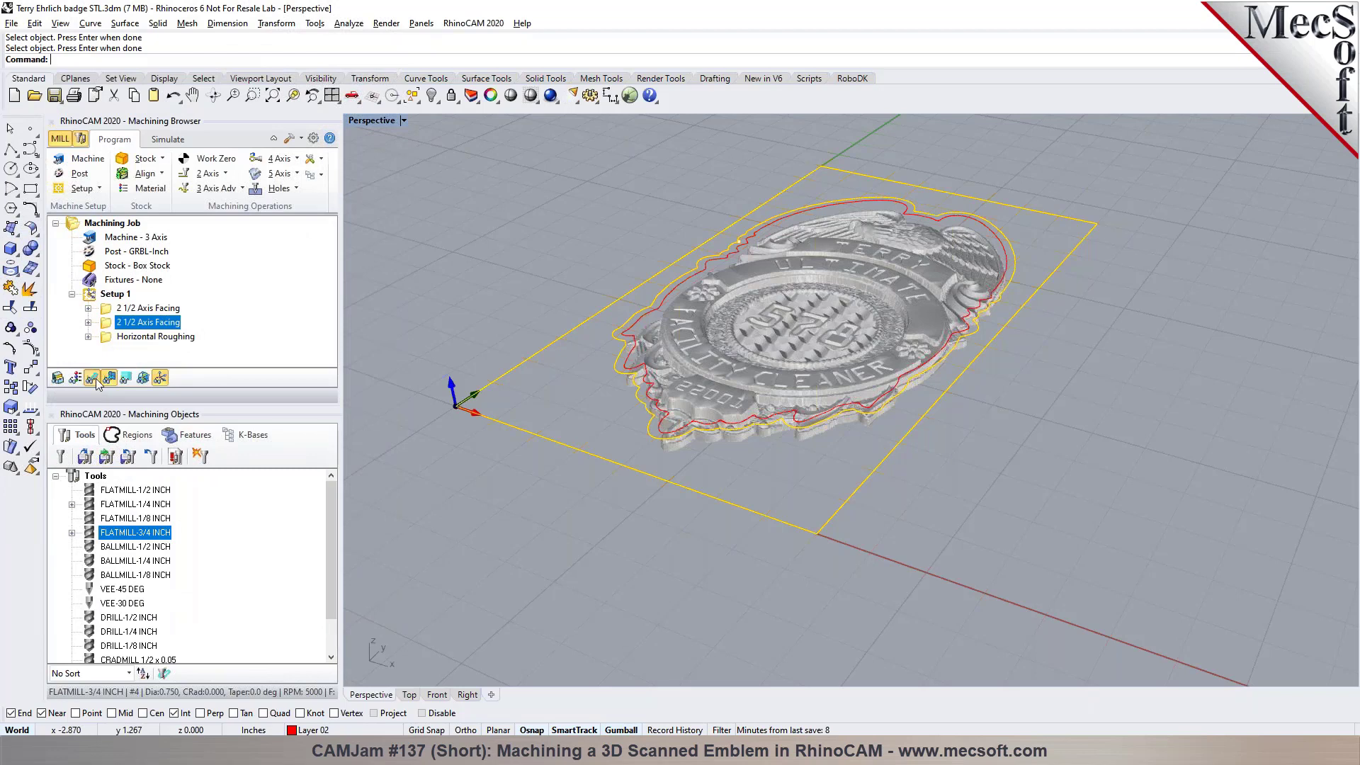
pyautogui.click(167, 139)
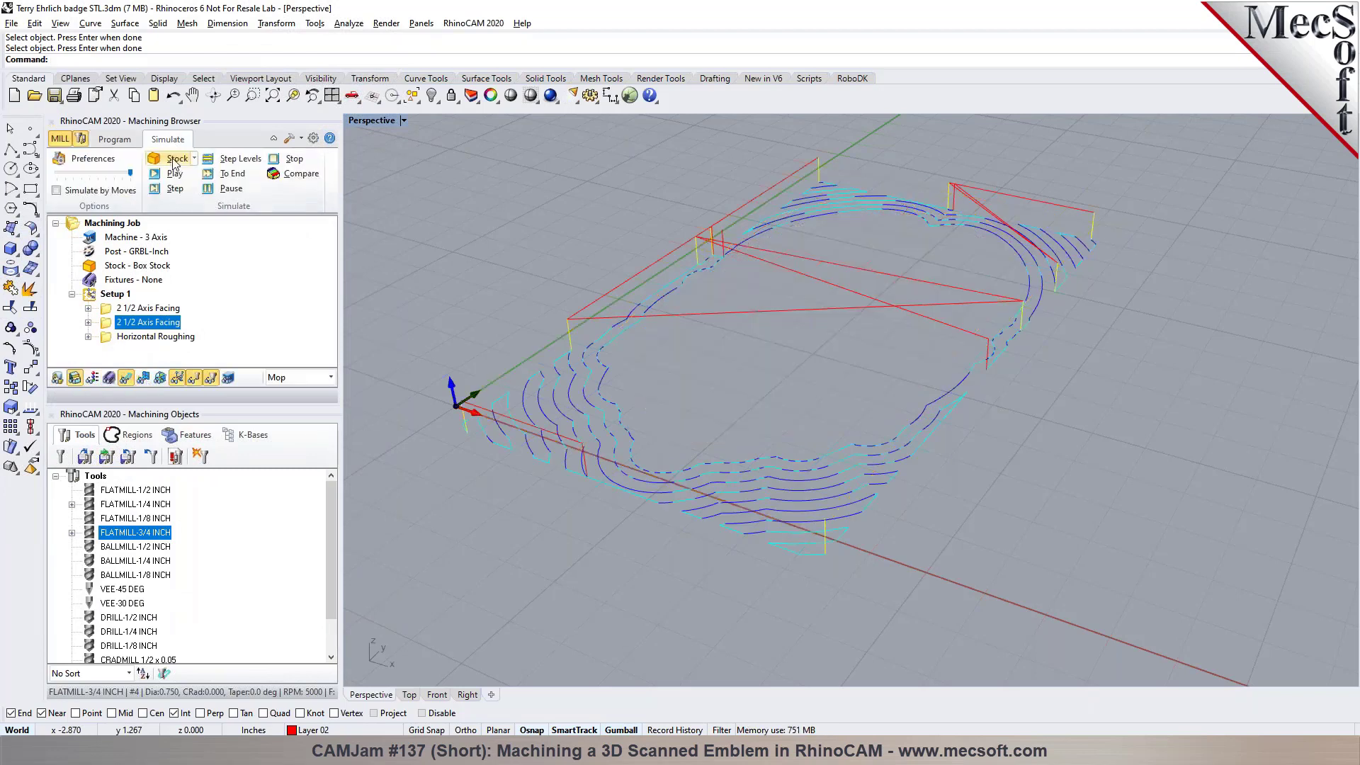
pyautogui.click(168, 180)
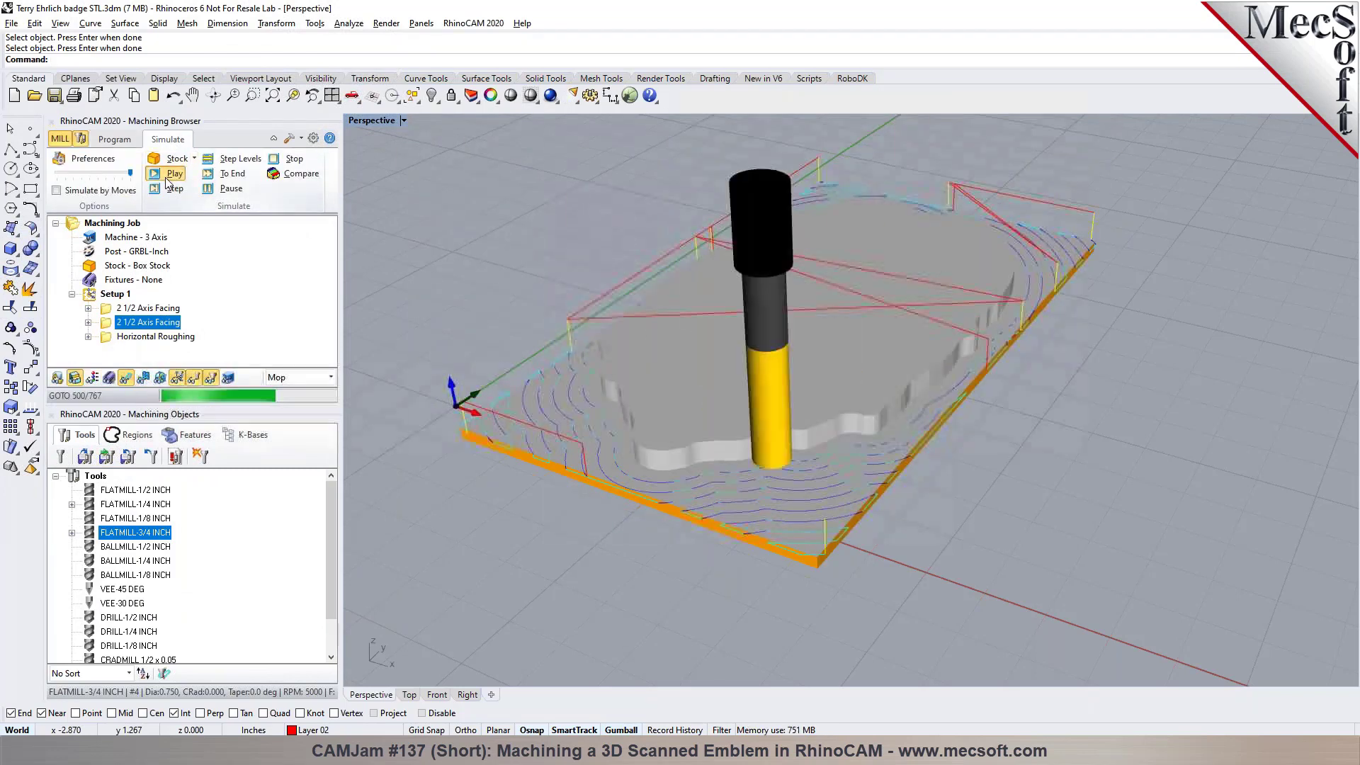
# Step: Simulate the Horizontal Roughing operation's material removal and examine the stepped cuts around the badge
pyautogui.click(153, 337)
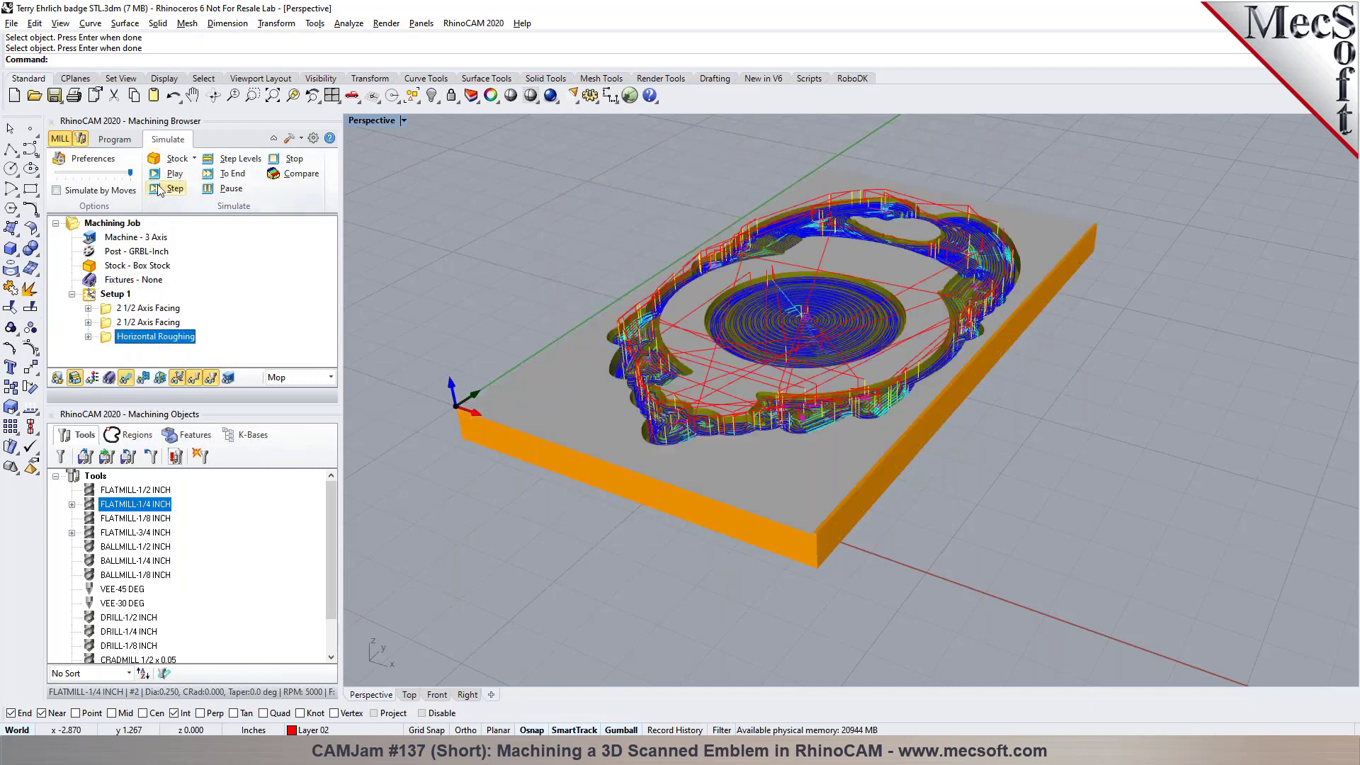
pyautogui.click(171, 174)
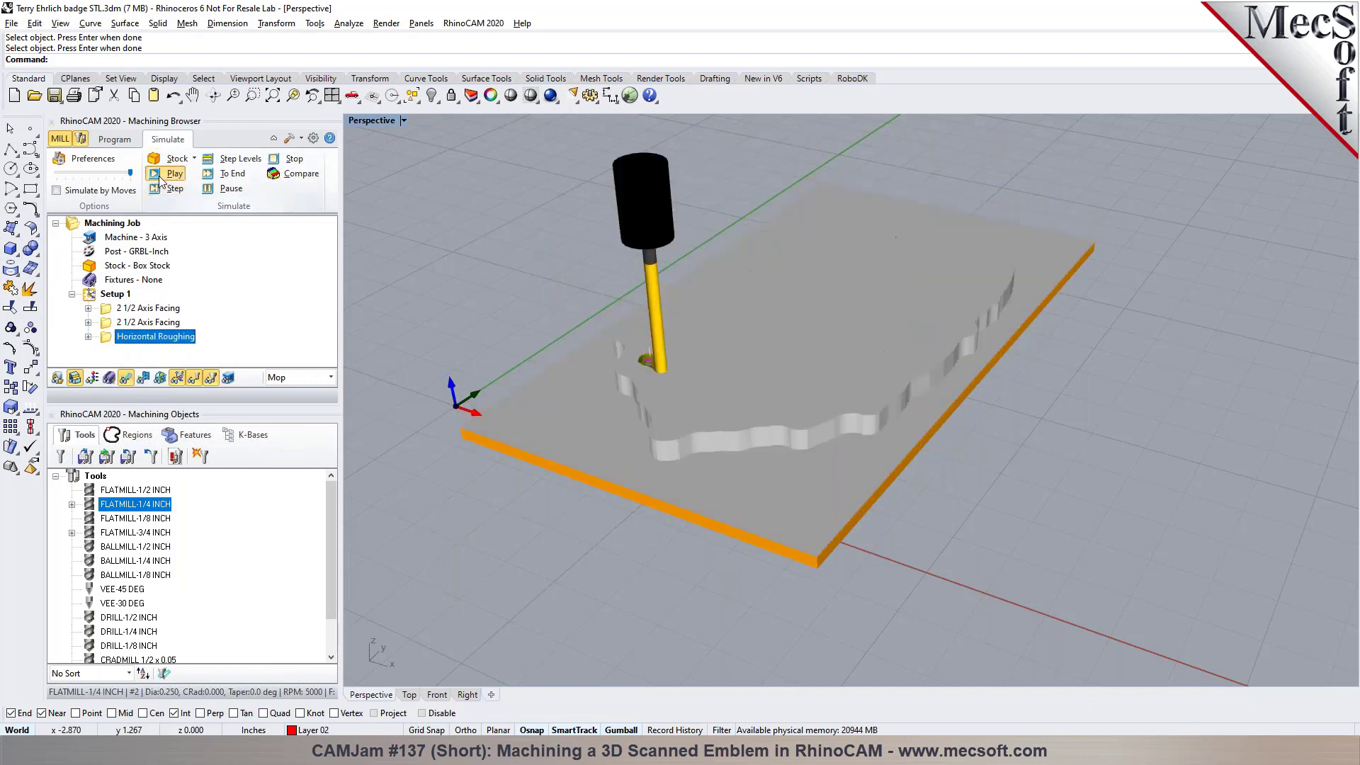
pyautogui.click(214, 175)
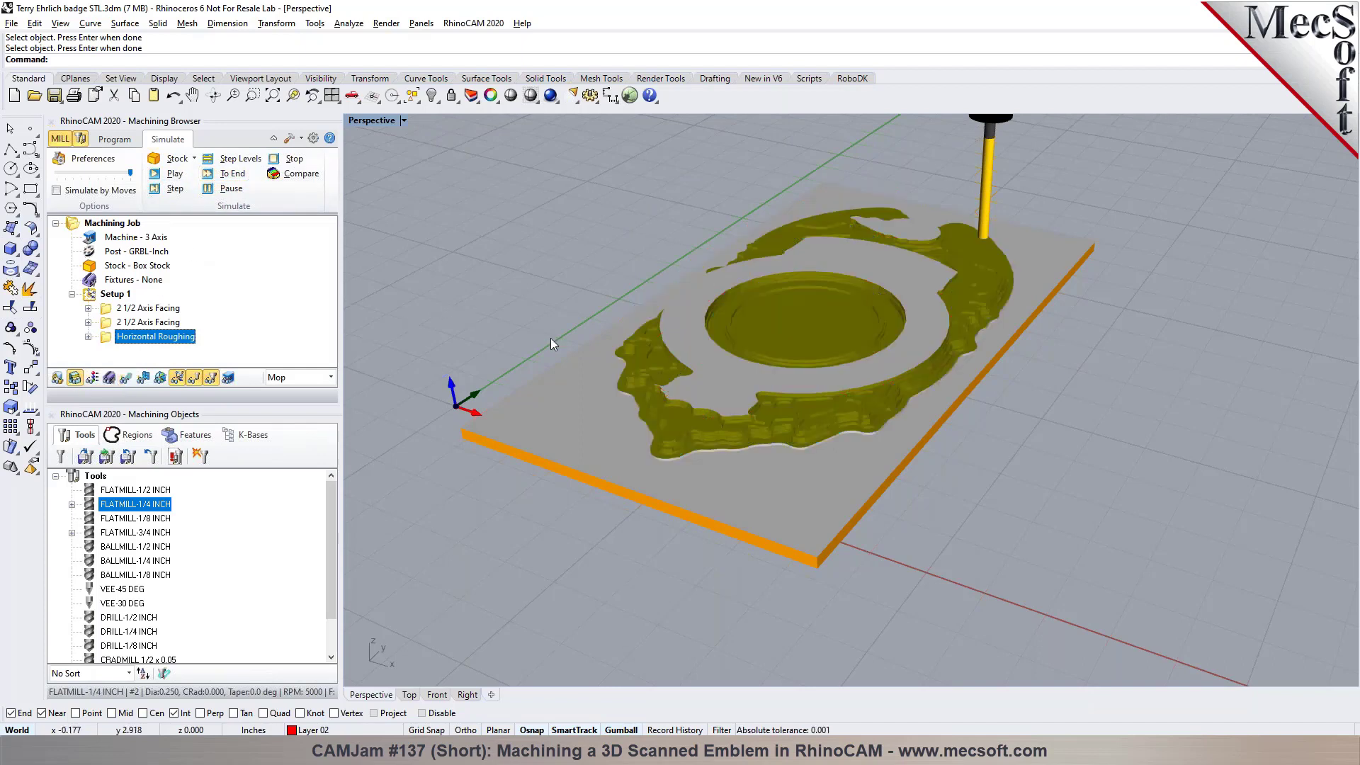
pyautogui.moveTo(551, 338); pyautogui.dragTo(479, 281, button='right')
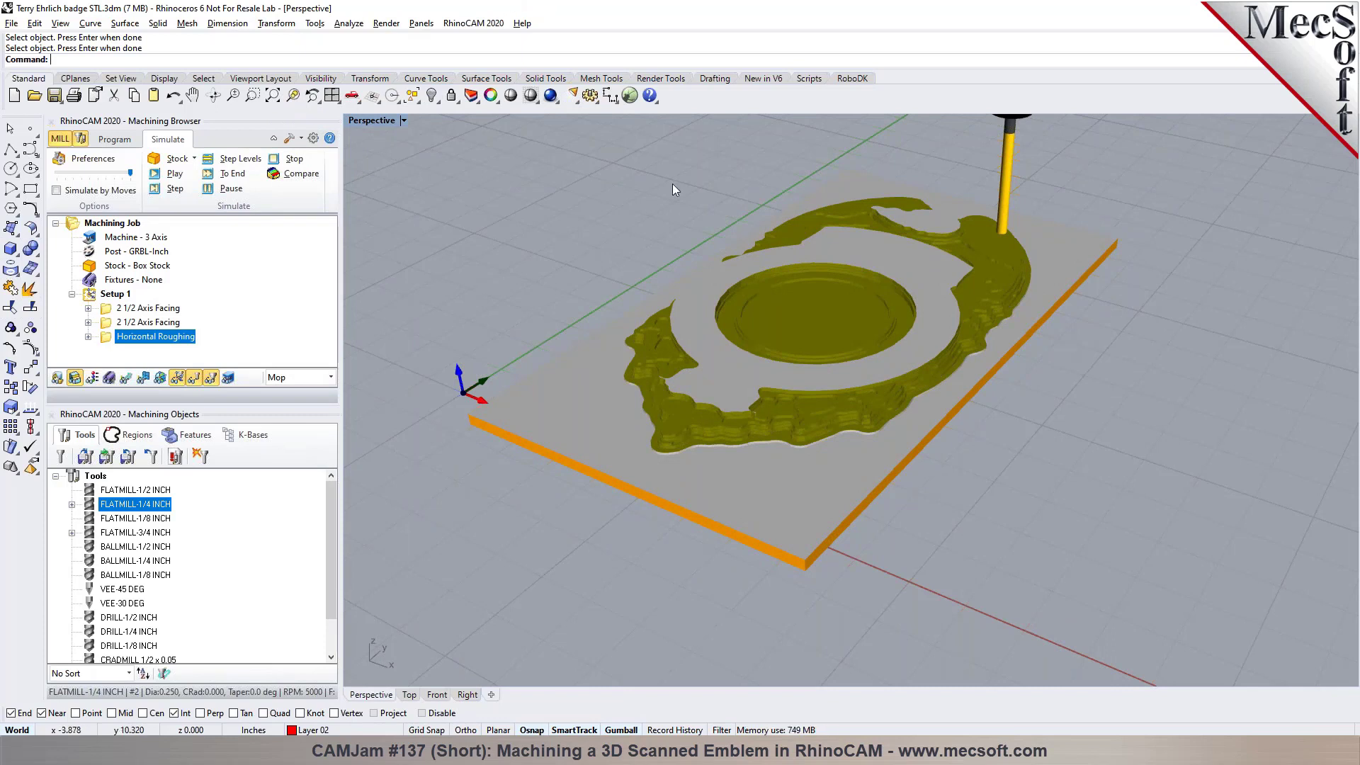
pyautogui.scroll(6, 792, 303)
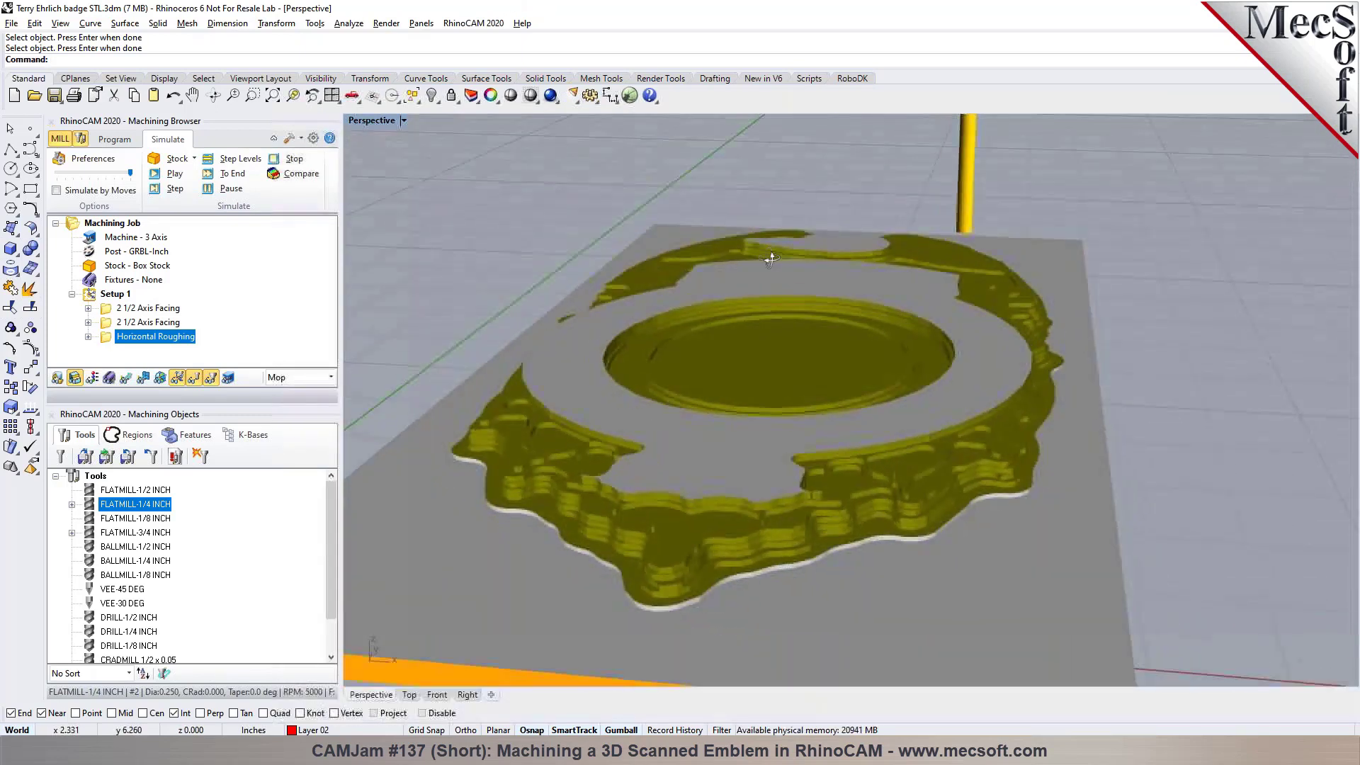
pyautogui.scroll(-5, 771, 259)
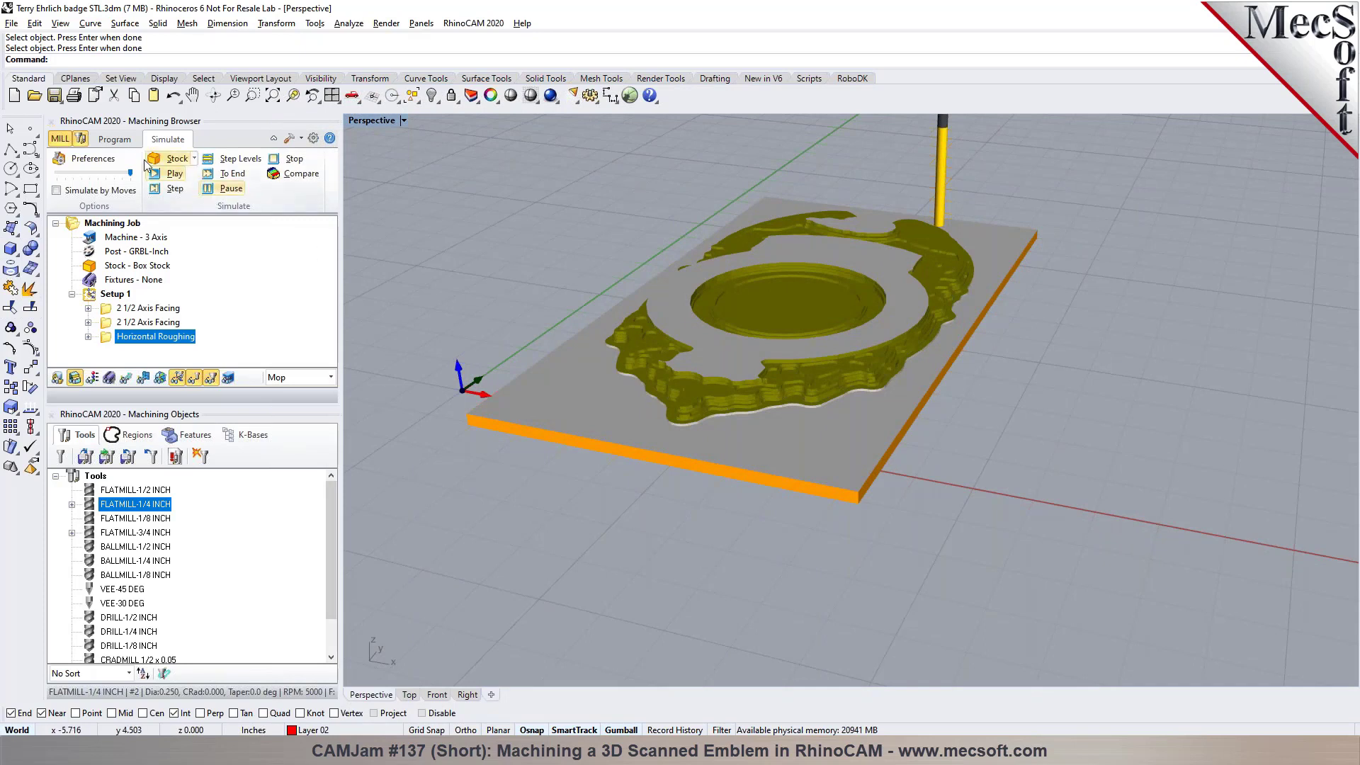
# Step: Create a 3 Axis Parallel Finishing operation with the BALLMILL-1/8 INCH tool and review its feeds and clearance plane
pyautogui.click(120, 141)
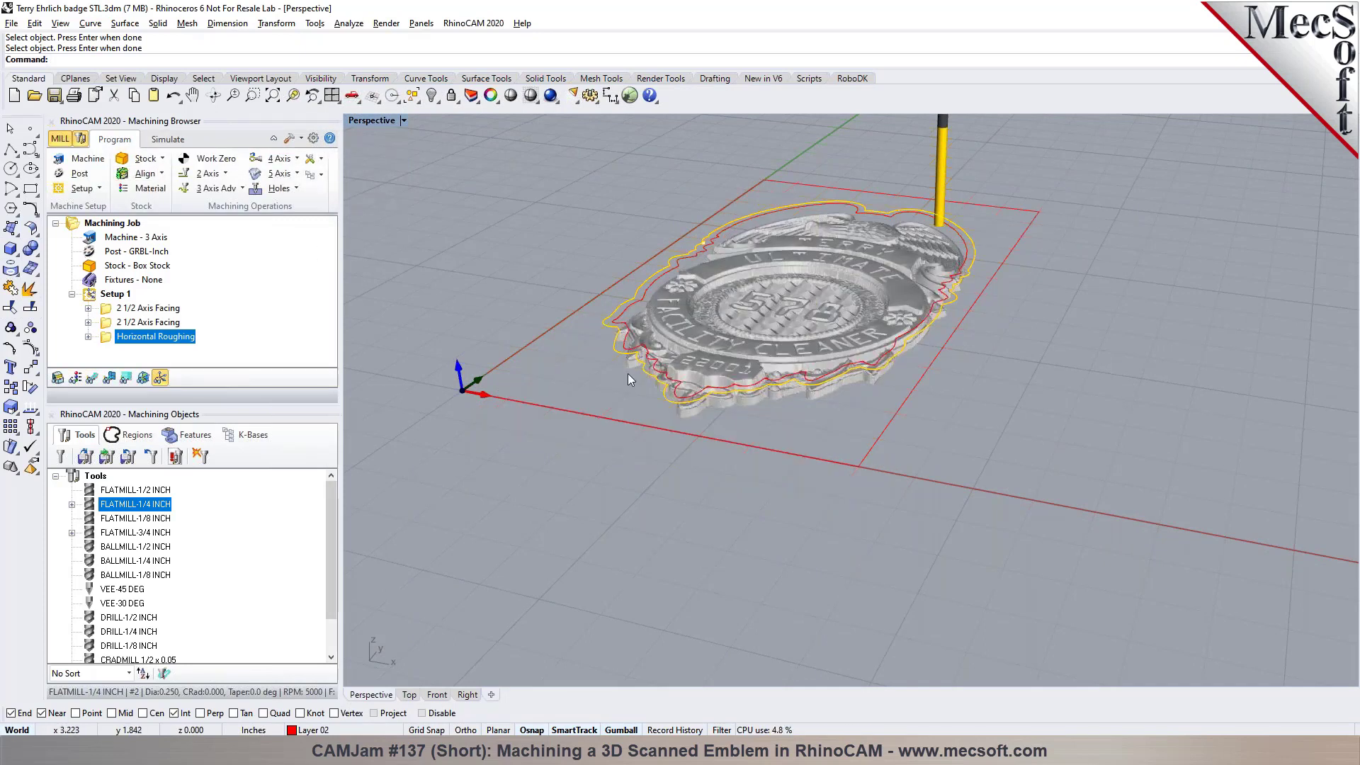
pyautogui.scroll(2, 602, 350)
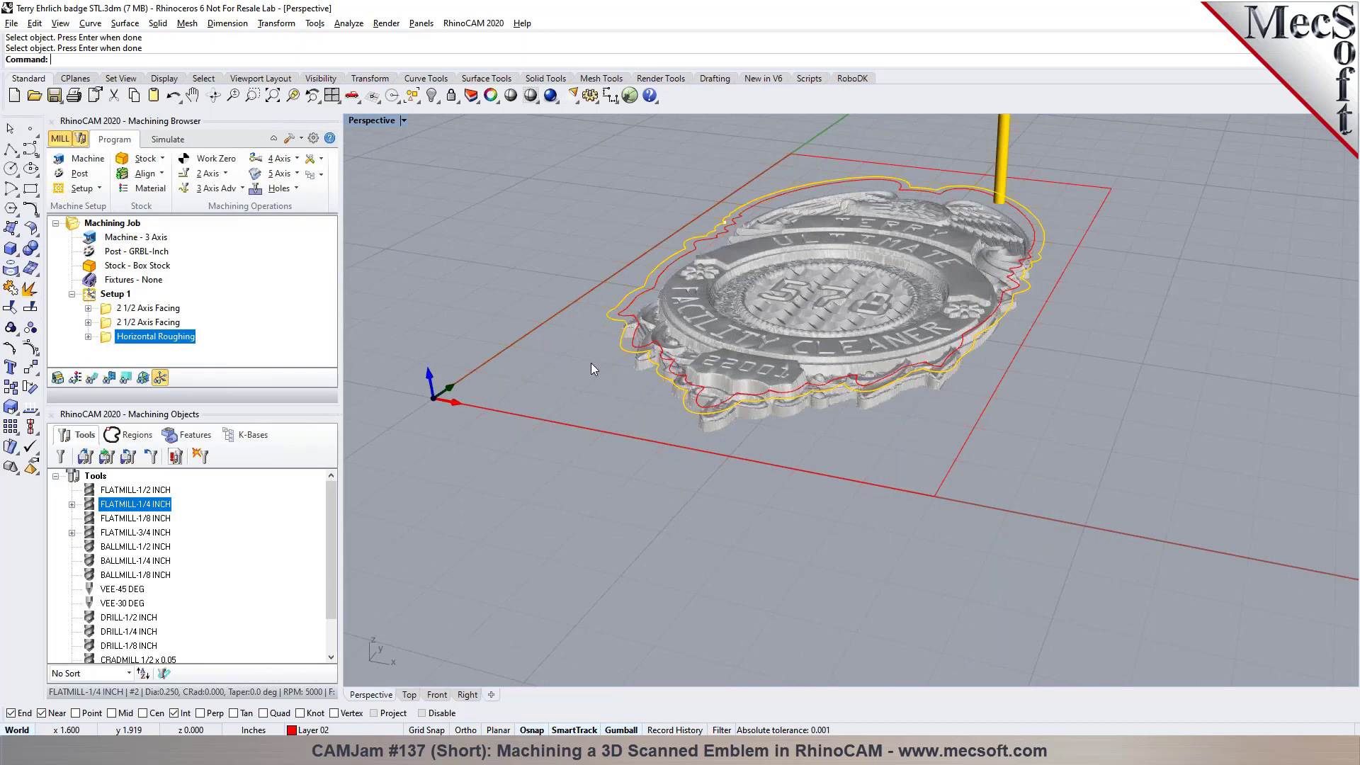
pyautogui.click(242, 189)
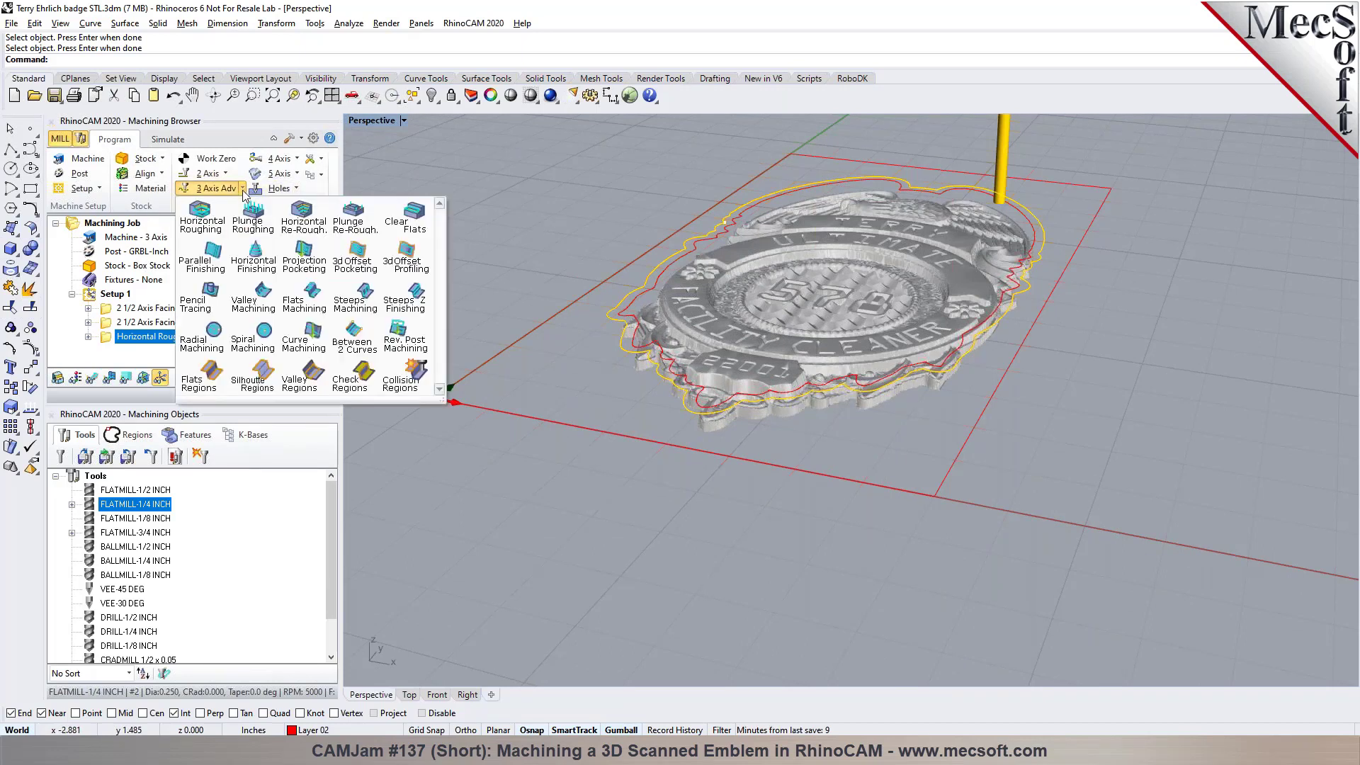
pyautogui.click(214, 267)
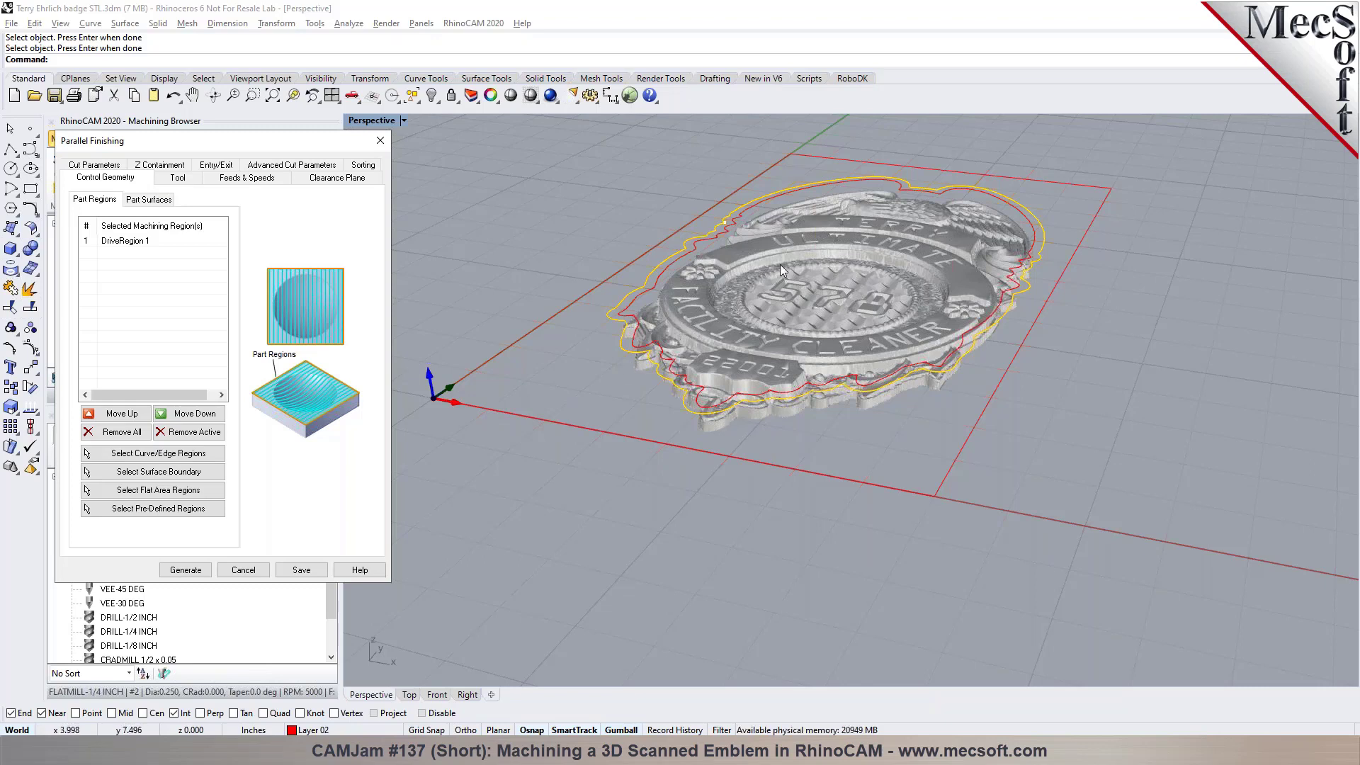
pyautogui.click(178, 178)
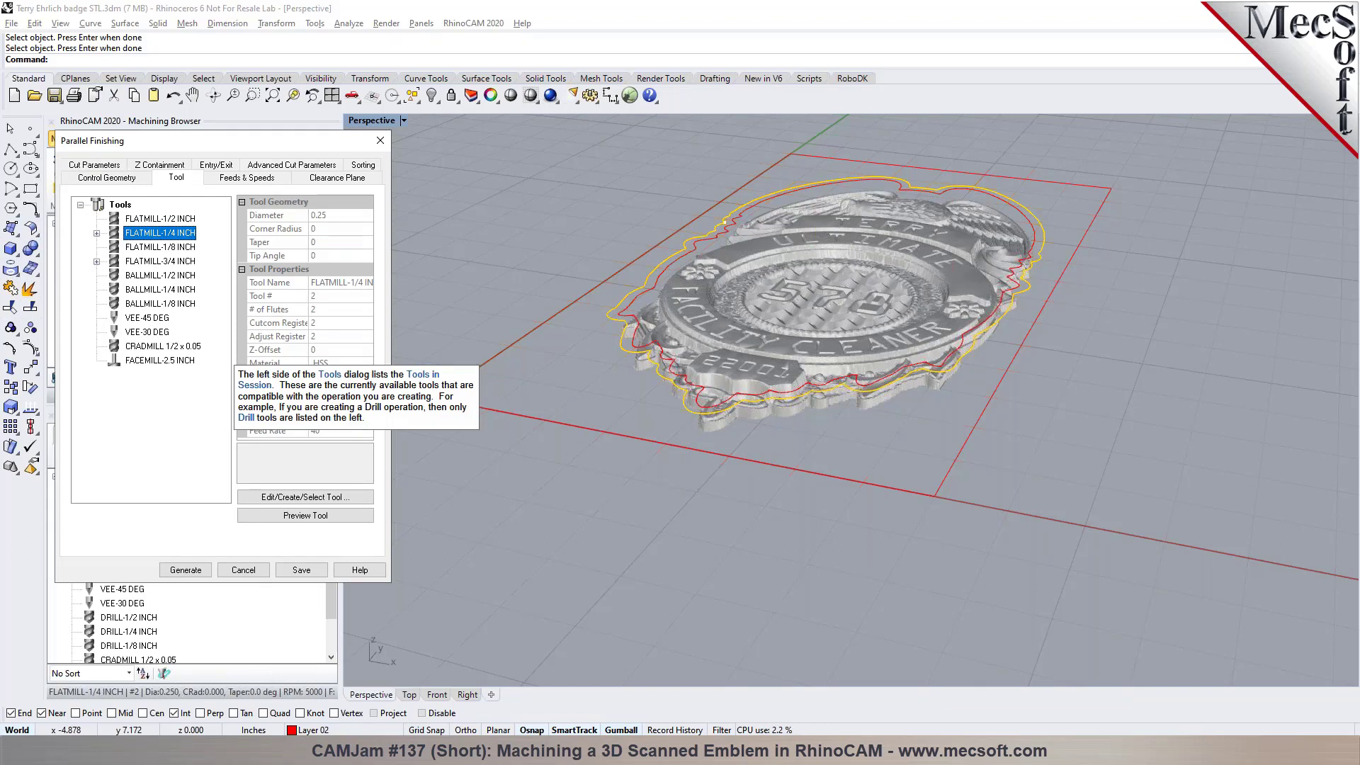
pyautogui.click(128, 305)
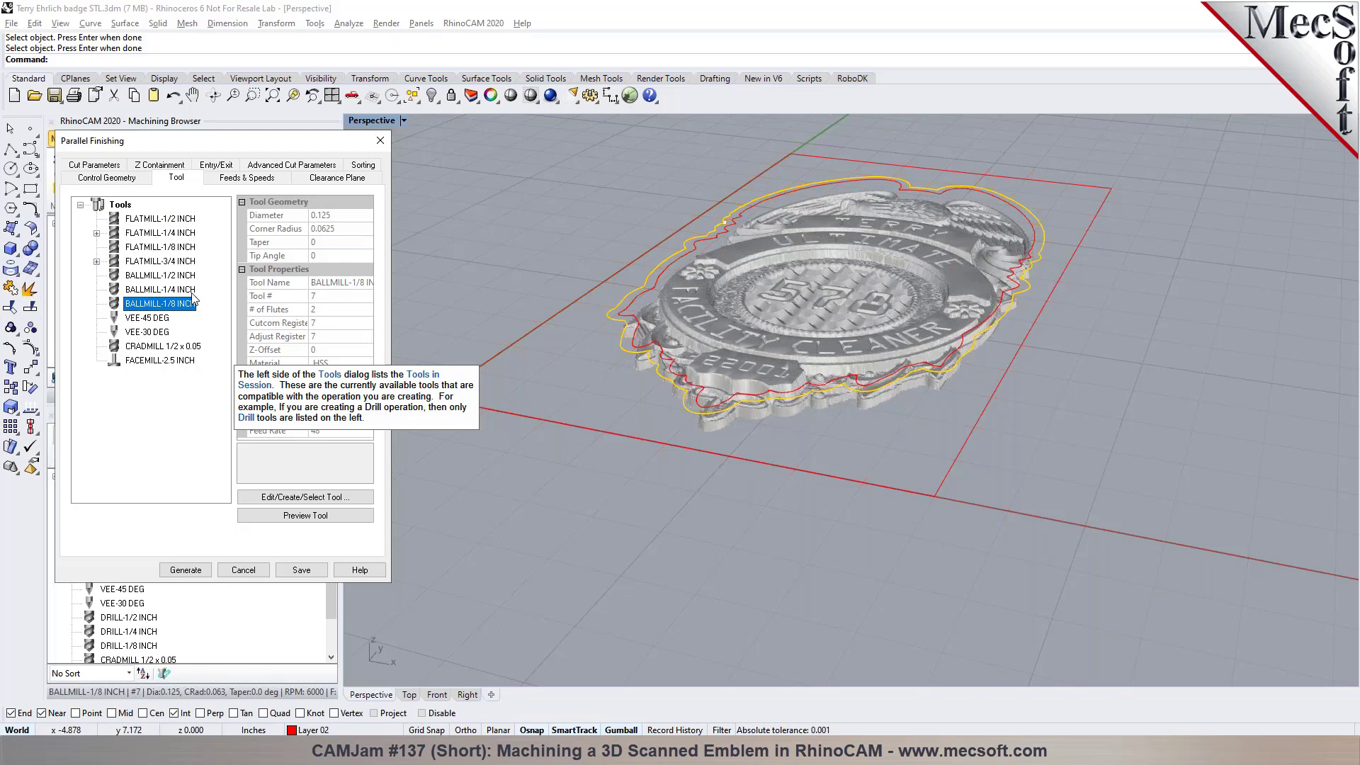
pyautogui.click(247, 179)
pyautogui.click(331, 181)
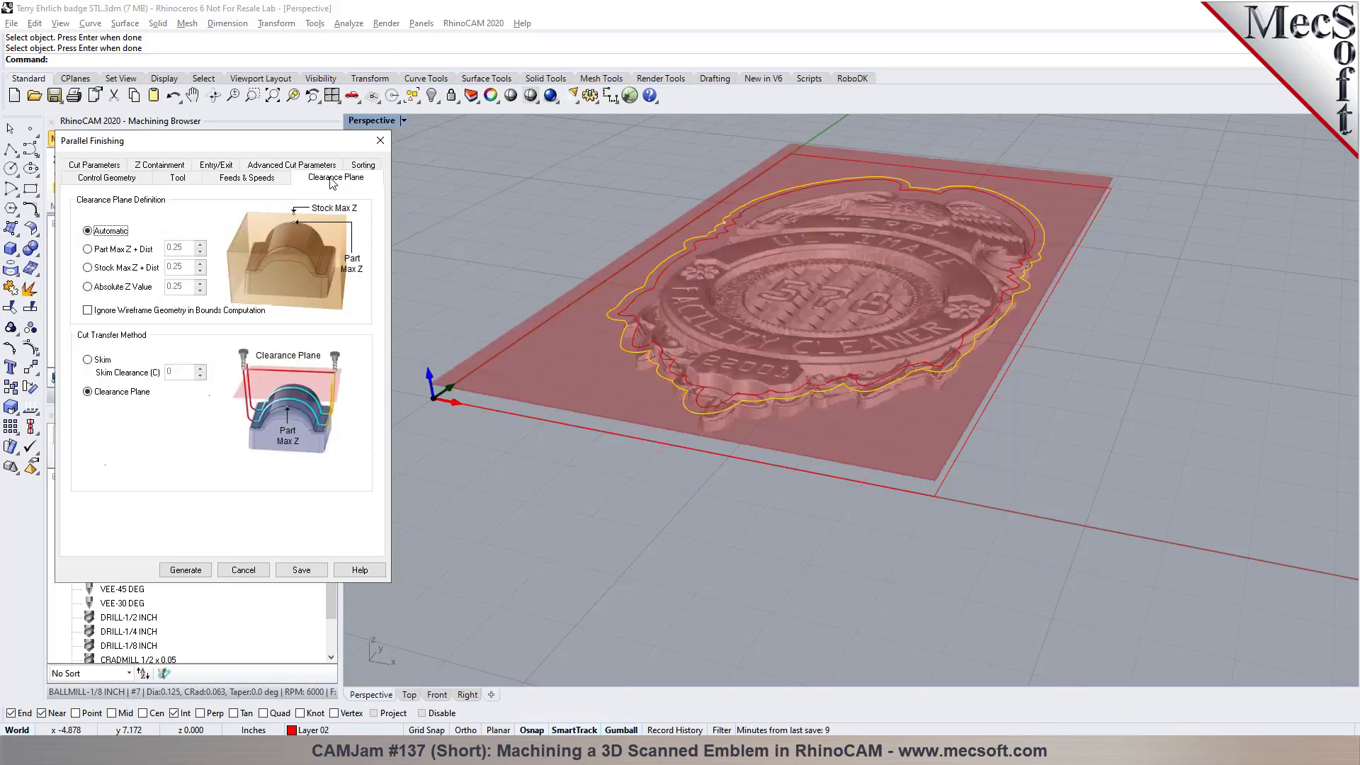
# Step: Set the parallel finishing angle of cuts to 45 and the stepover to 10% of the tool diameter
pyautogui.click(95, 165)
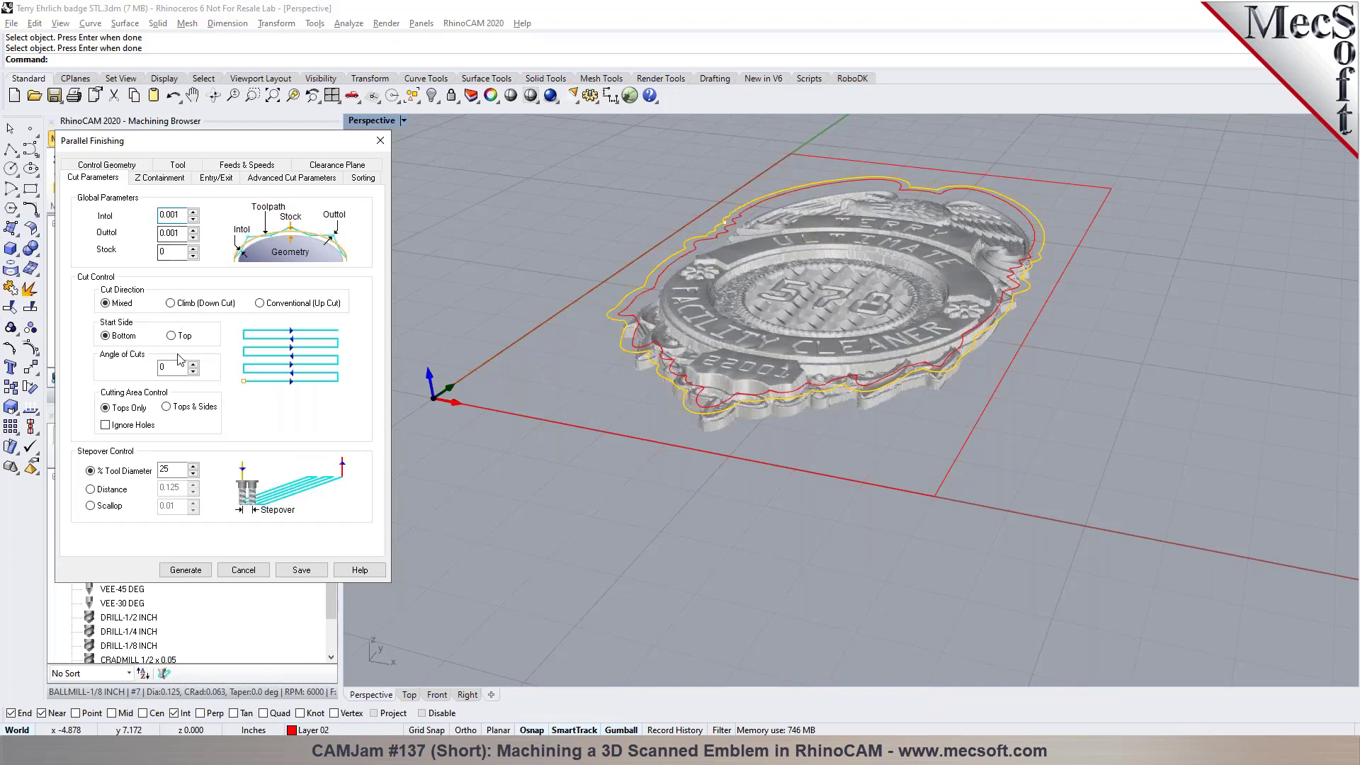
pyautogui.click(161, 368)
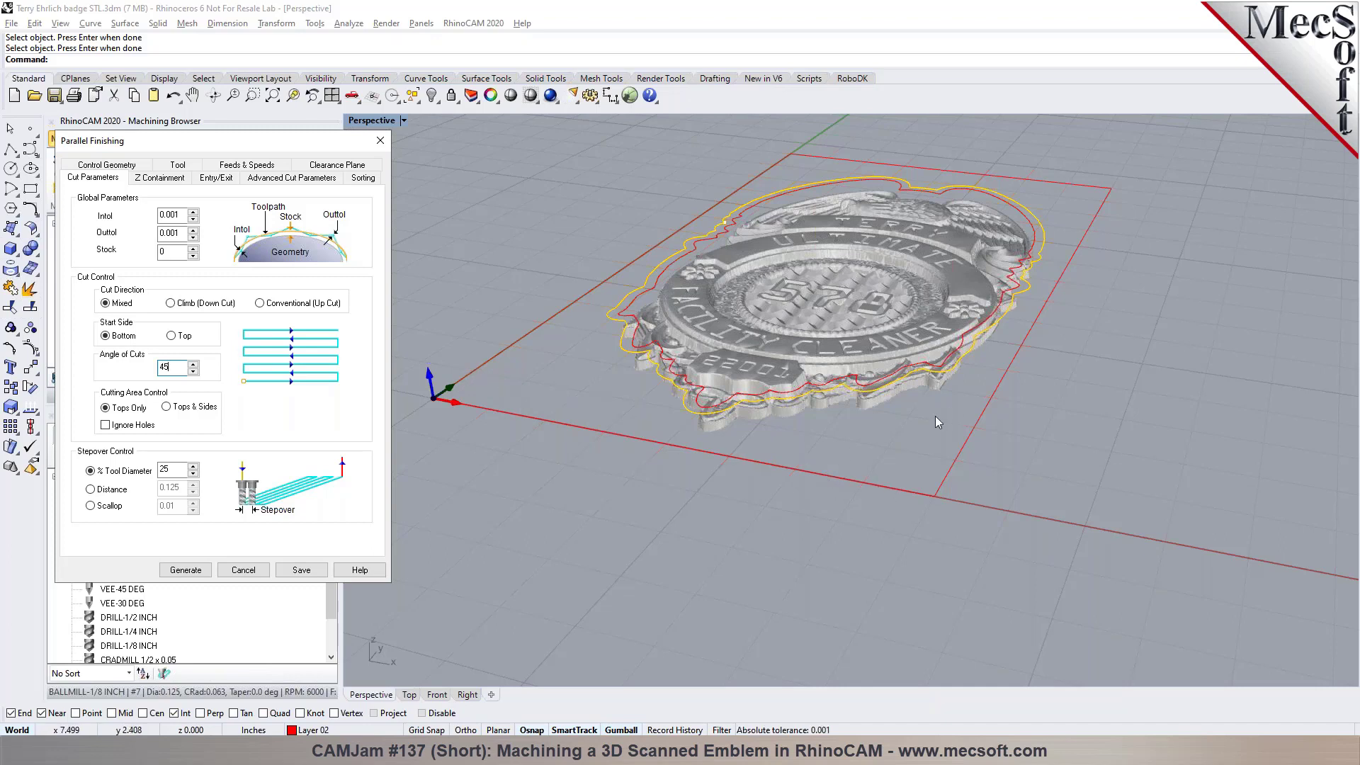
pyautogui.doubleClick(168, 469)
pyautogui.write('10')
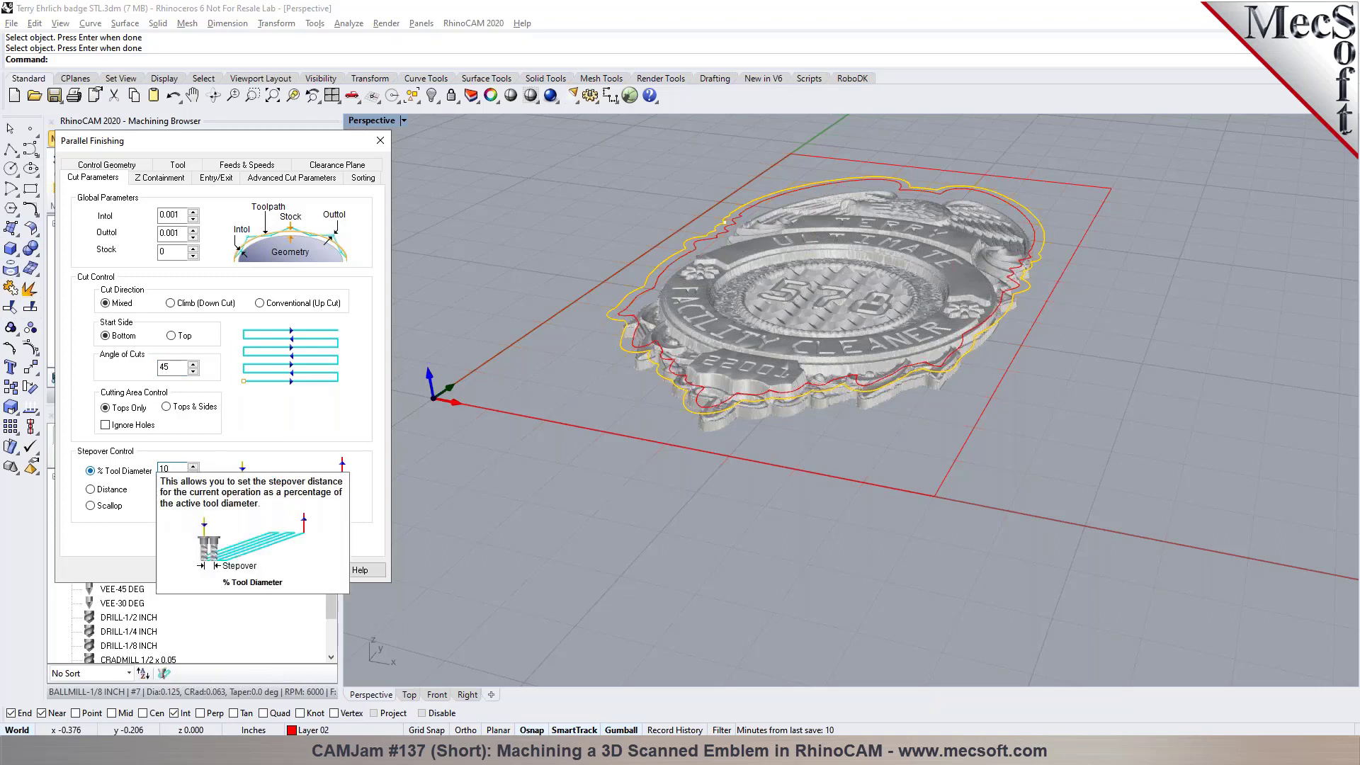
# Step: Enable the lowest Z limit in the parallel finishing operation's Z containment and check its plane against the badge
pyautogui.click(171, 180)
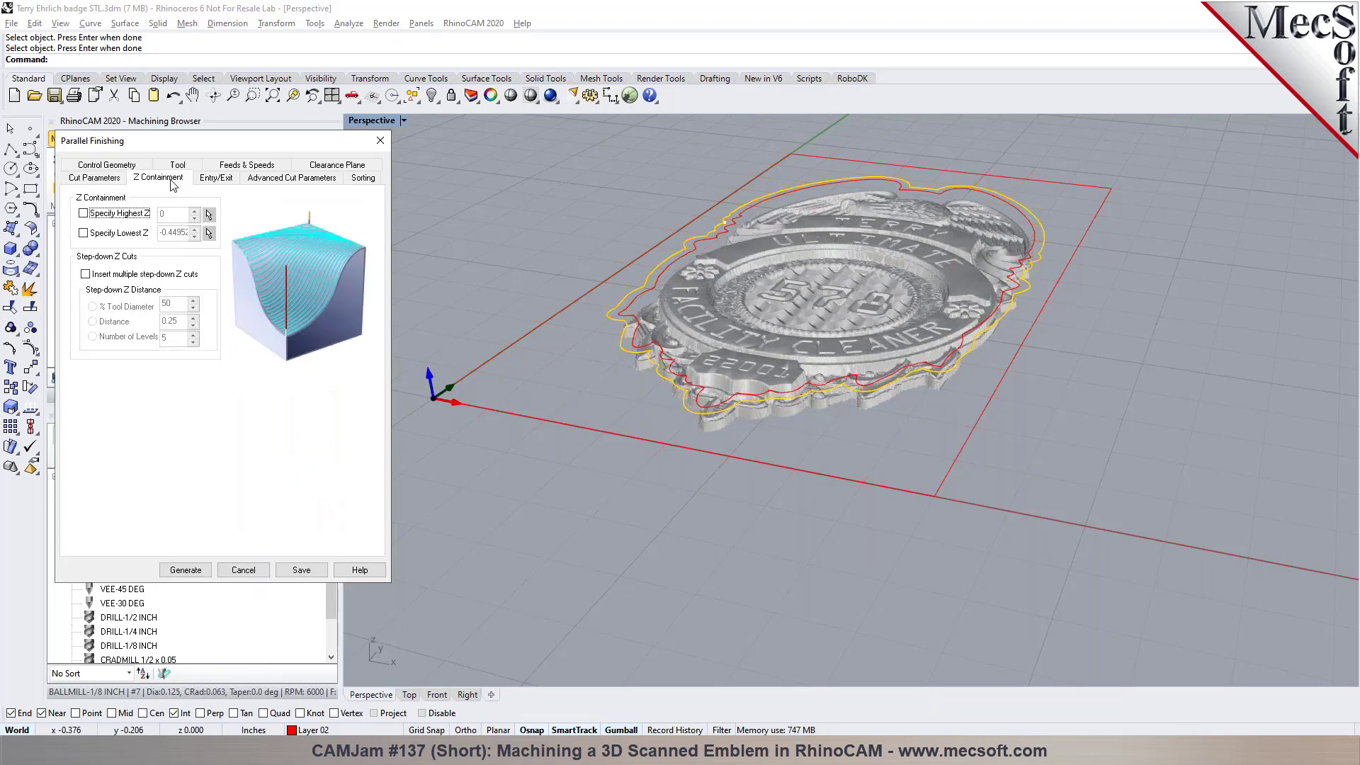
pyautogui.click(117, 234)
pyautogui.moveTo(762, 461); pyautogui.dragTo(723, 489, button='right')
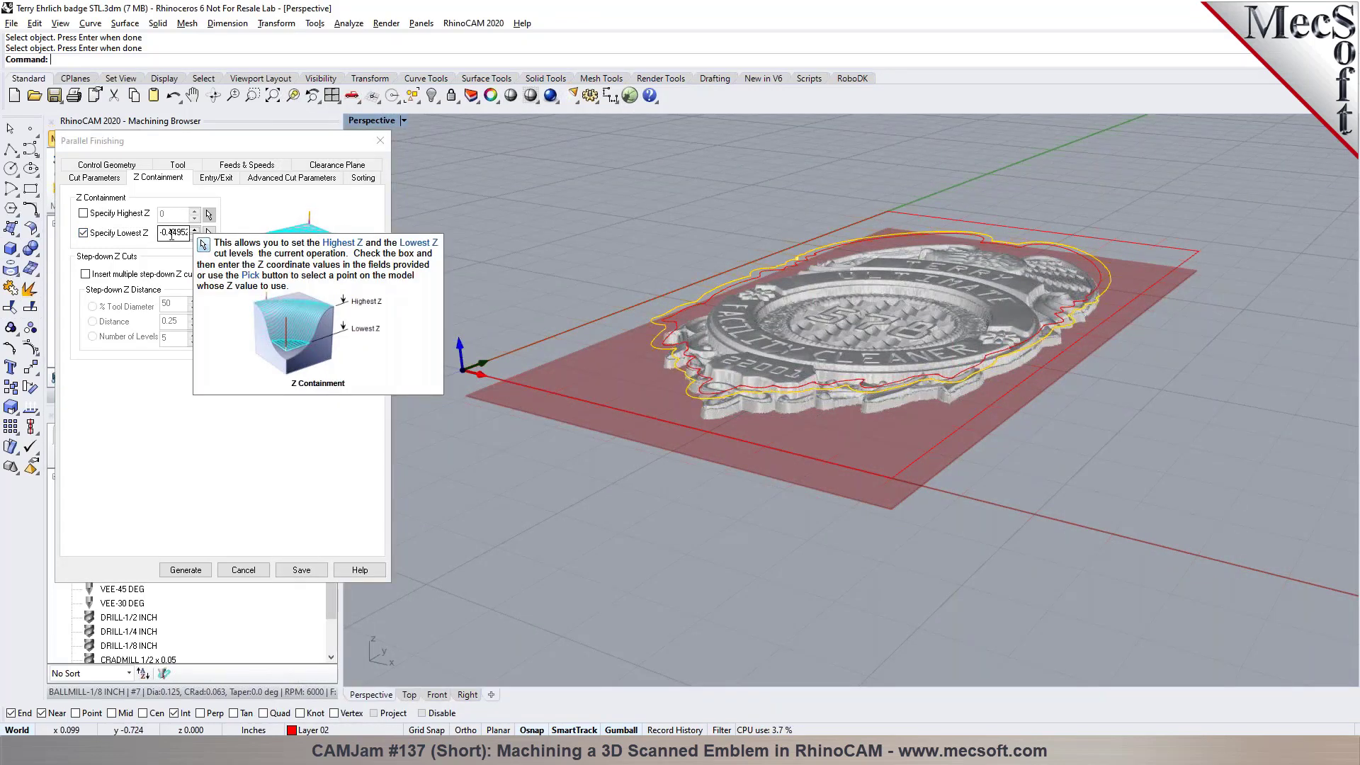
# Step: Review the entry and exit settings and set the cut transfer method to Skim with a 0.01 skim clearance
pyautogui.click(229, 180)
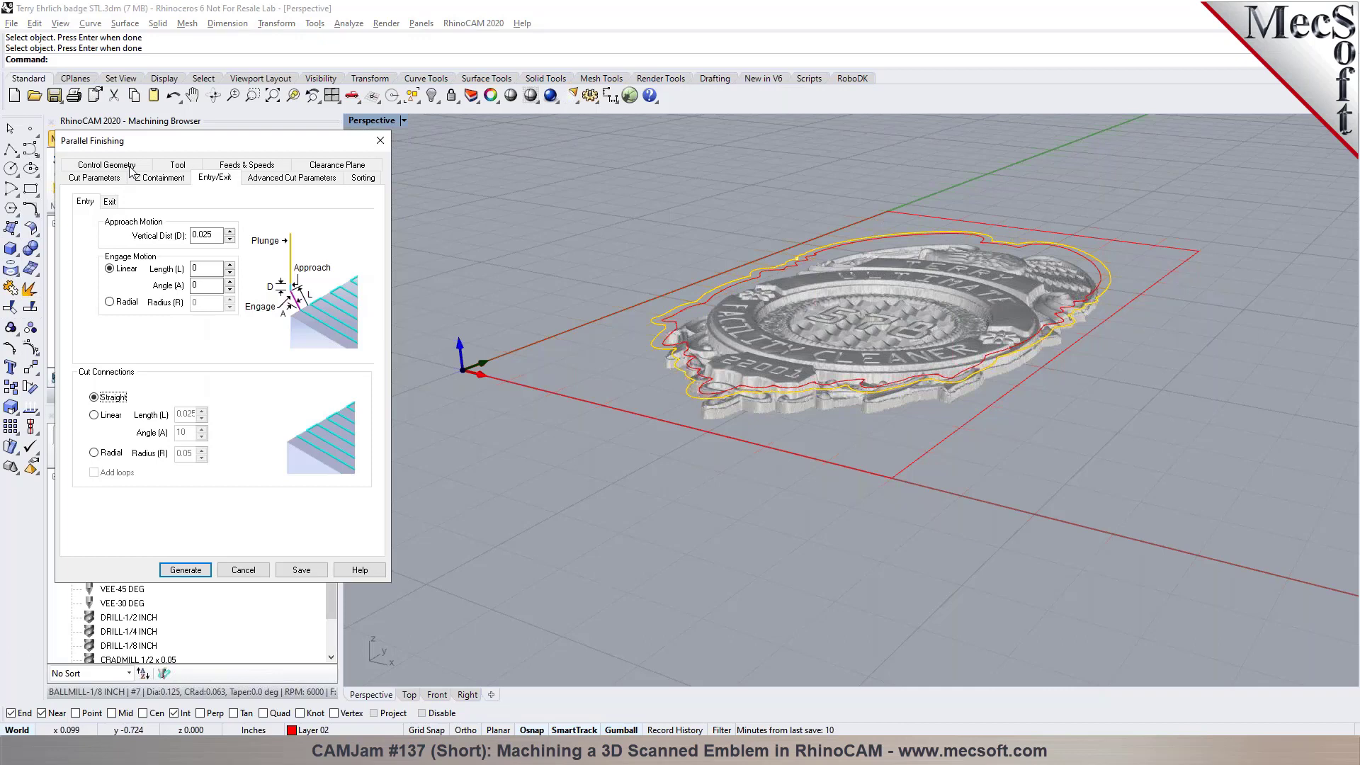
pyautogui.click(325, 168)
pyautogui.click(181, 371)
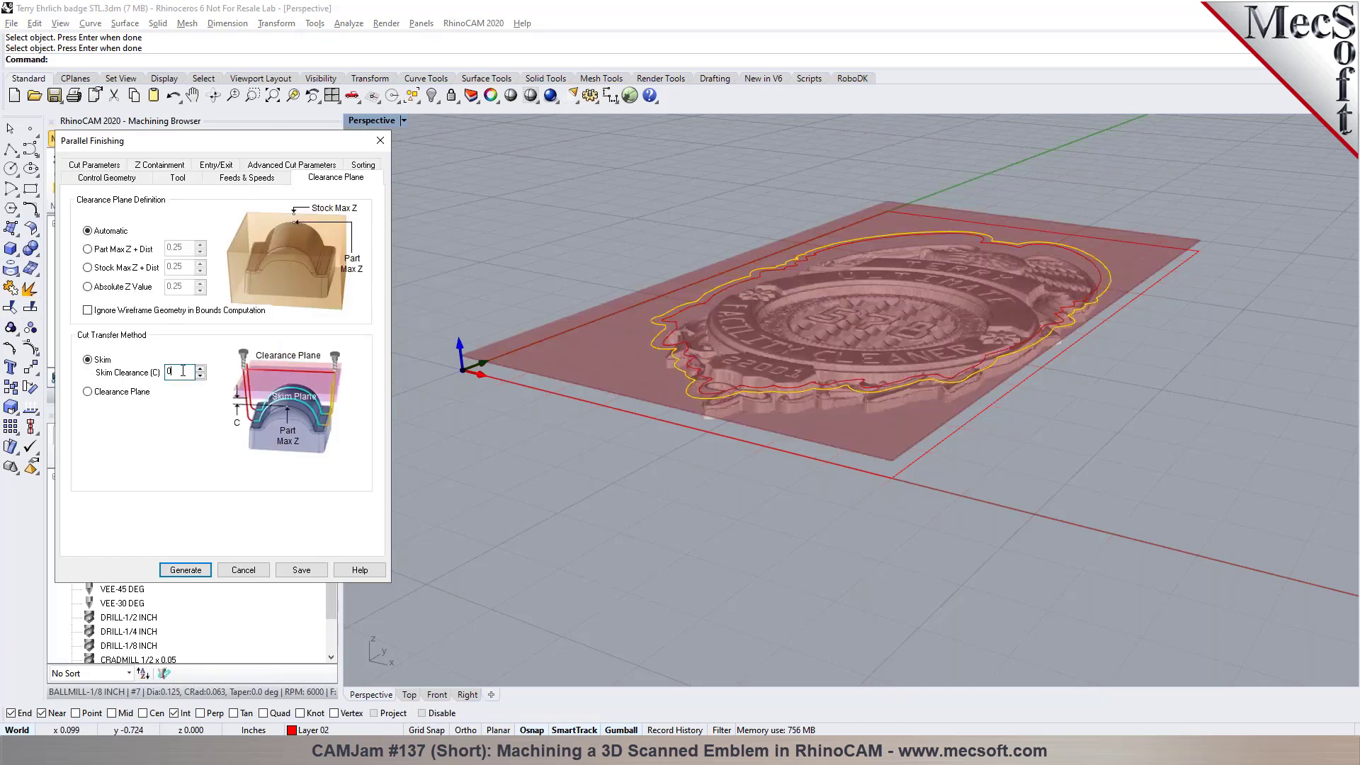
pyautogui.write('.01')
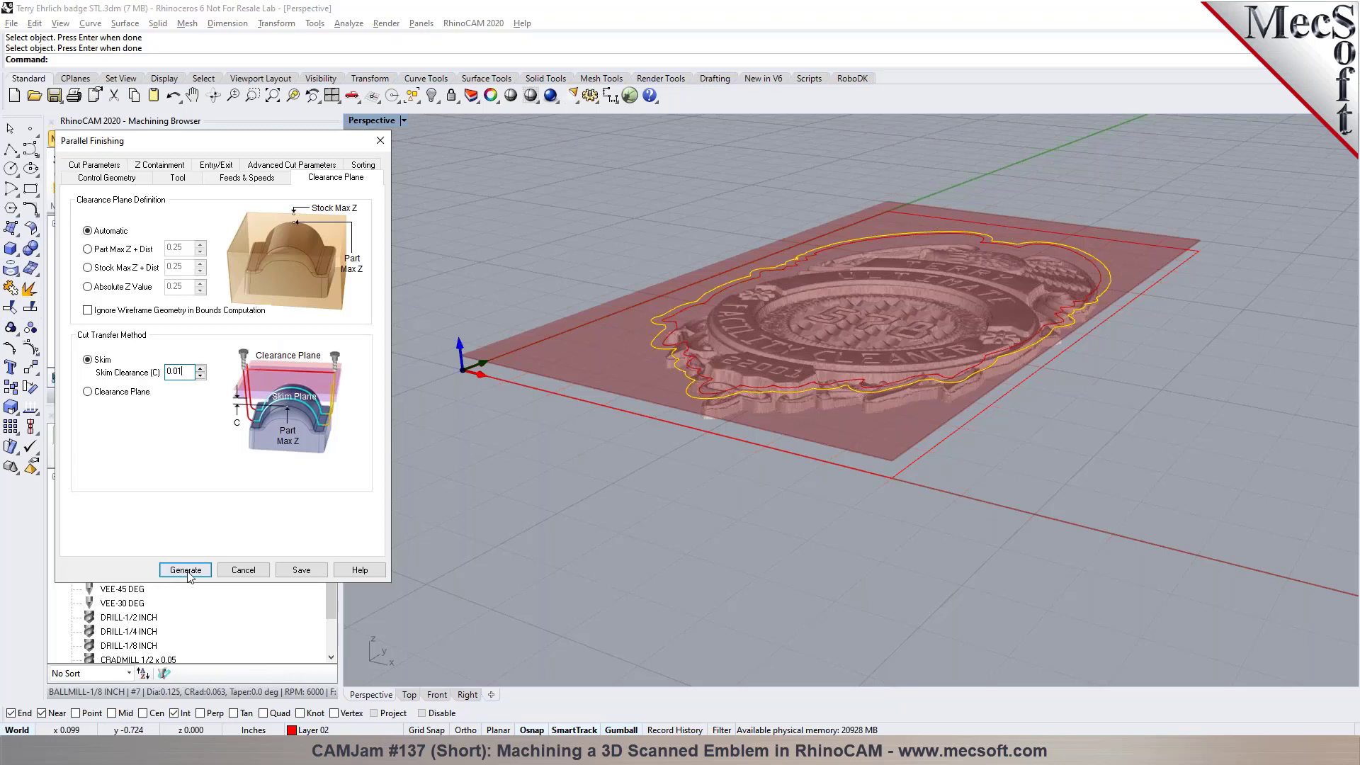
# Step: Generate the Parallel Finishing toolpath and examine its passes and transfer moves along the badge's edge
pyautogui.click(186, 570)
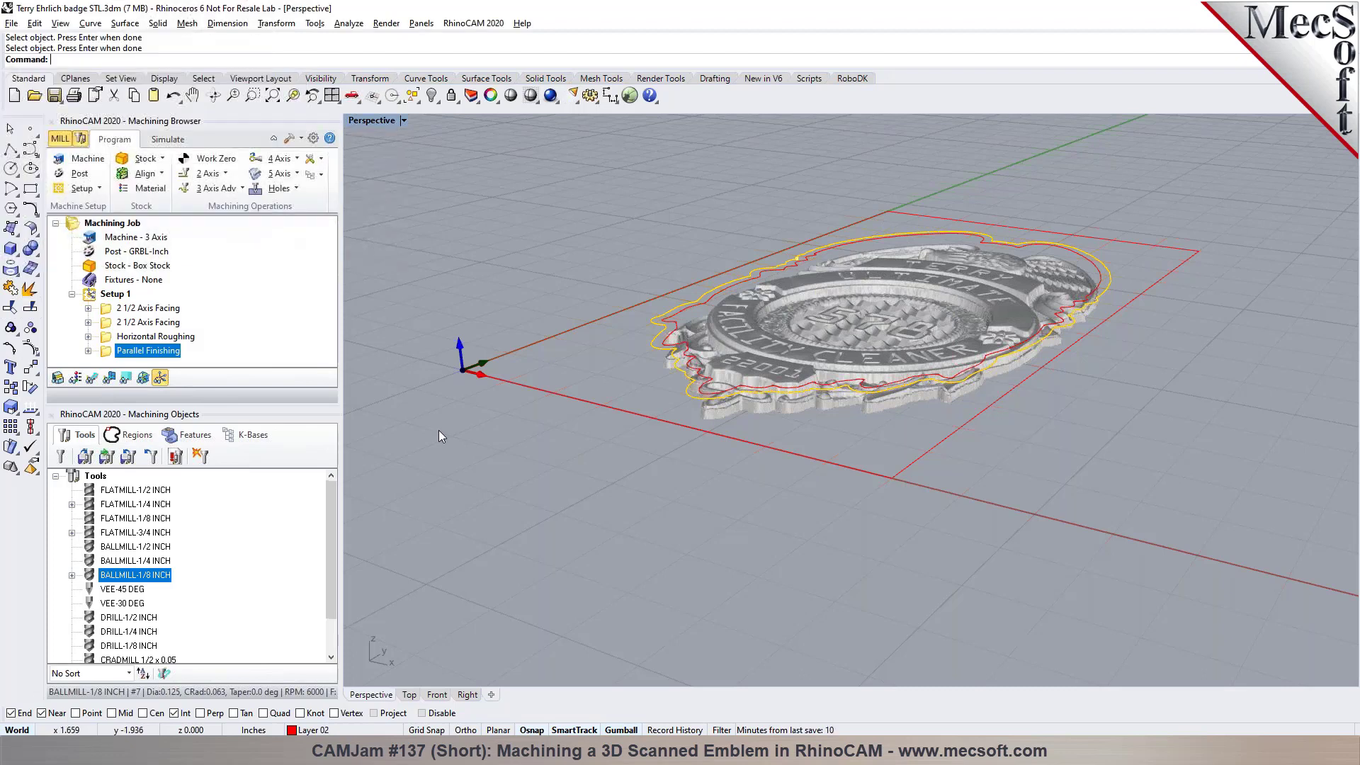
pyautogui.moveTo(606, 392); pyautogui.dragTo(768, 391, button='right')
pyautogui.scroll(3, 768, 391)
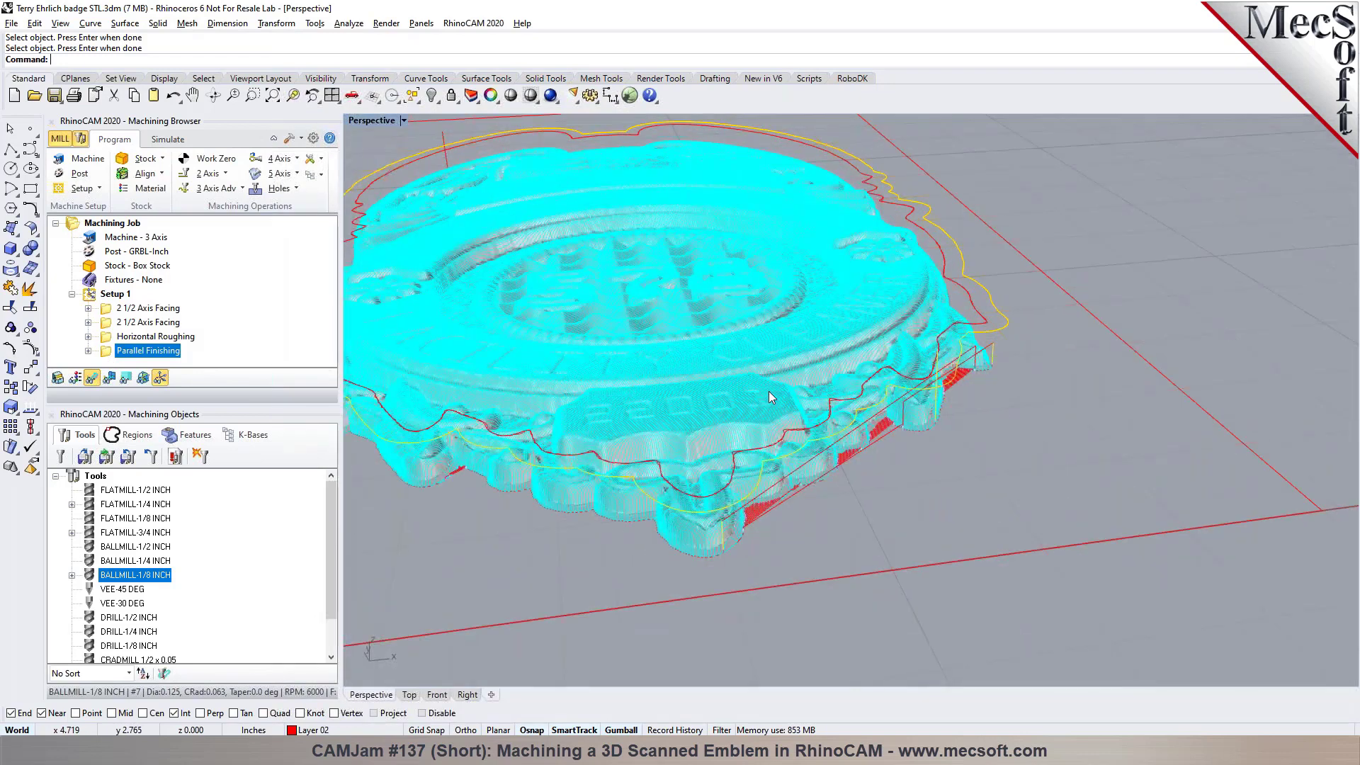
pyautogui.scroll(5, 730, 420)
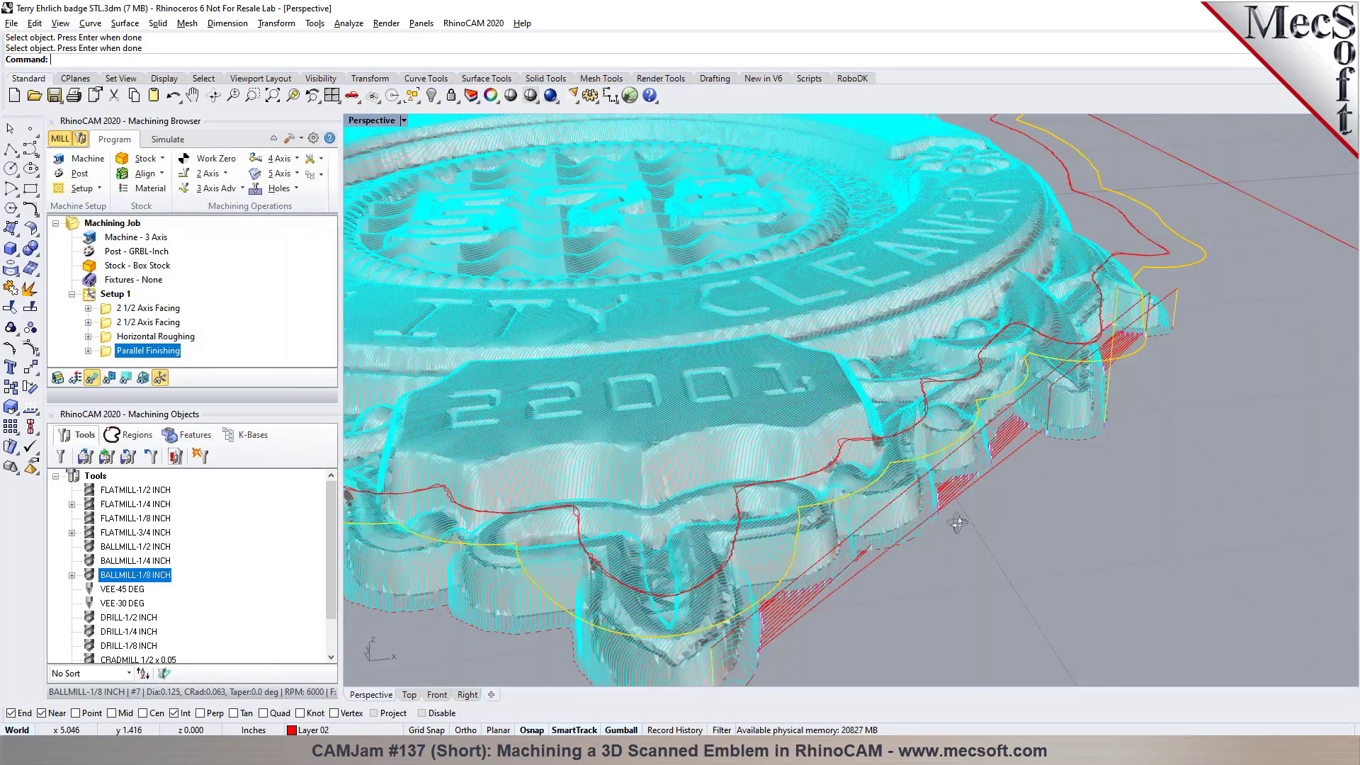
pyautogui.moveTo(957, 523); pyautogui.dragTo(690, 468, button='right')
pyautogui.scroll(-2, 690, 468)
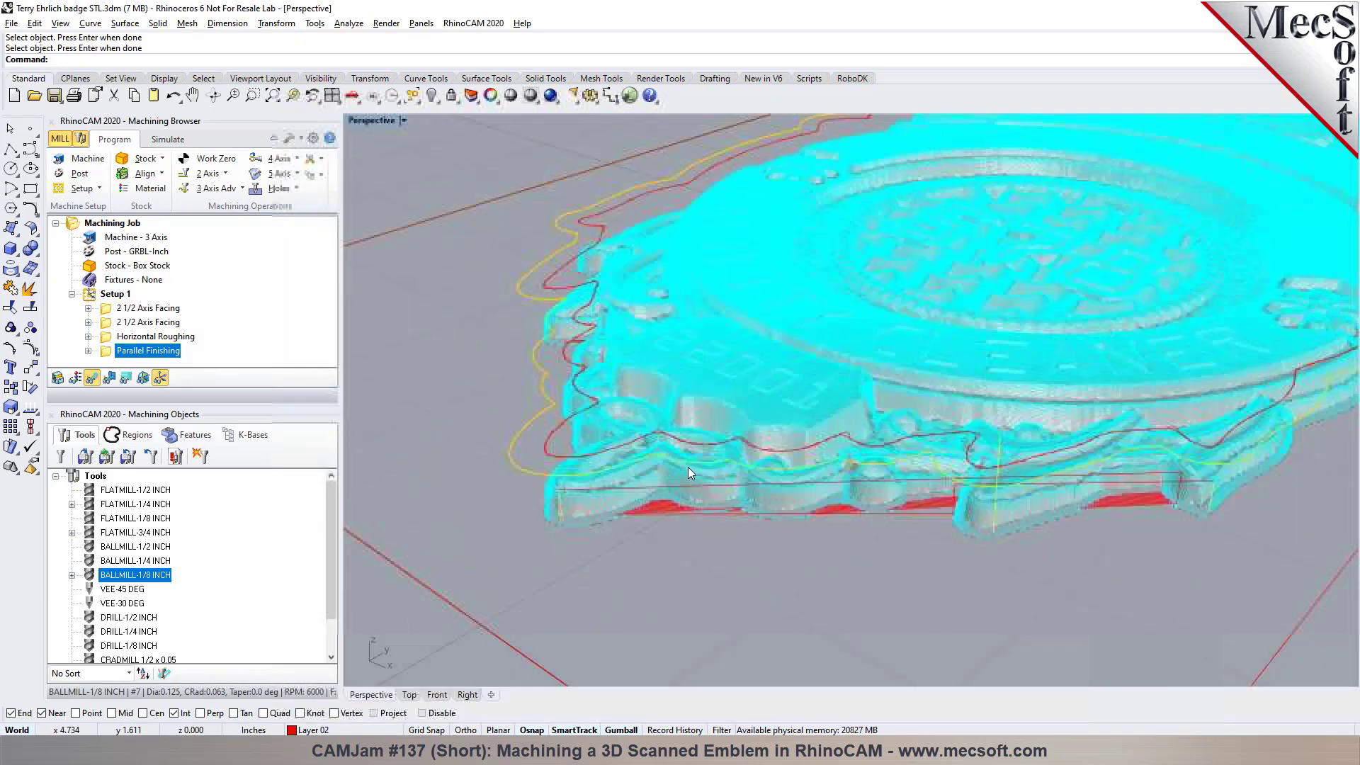
# Step: Play the Parallel Finishing material removal simulation and examine the finished surface along the badge's lower edge
pyautogui.click(168, 139)
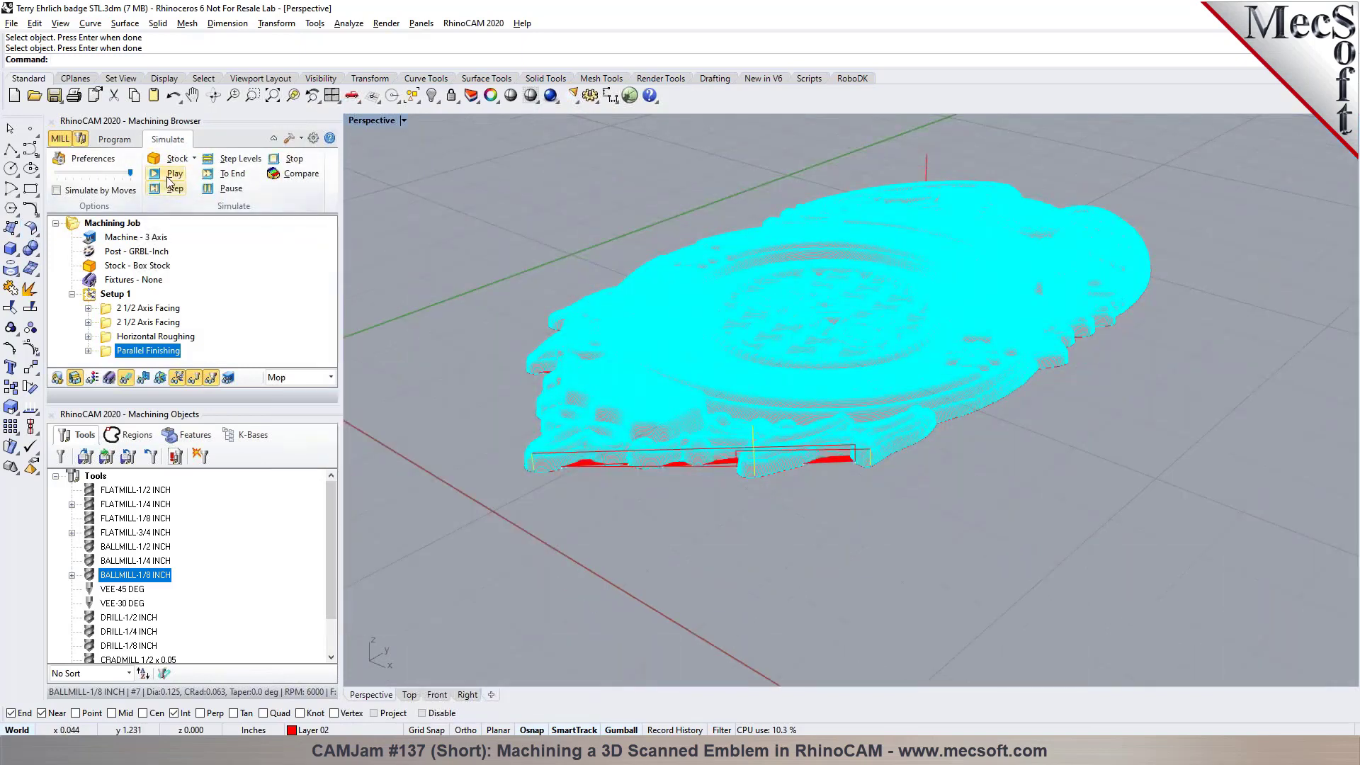
pyautogui.click(170, 175)
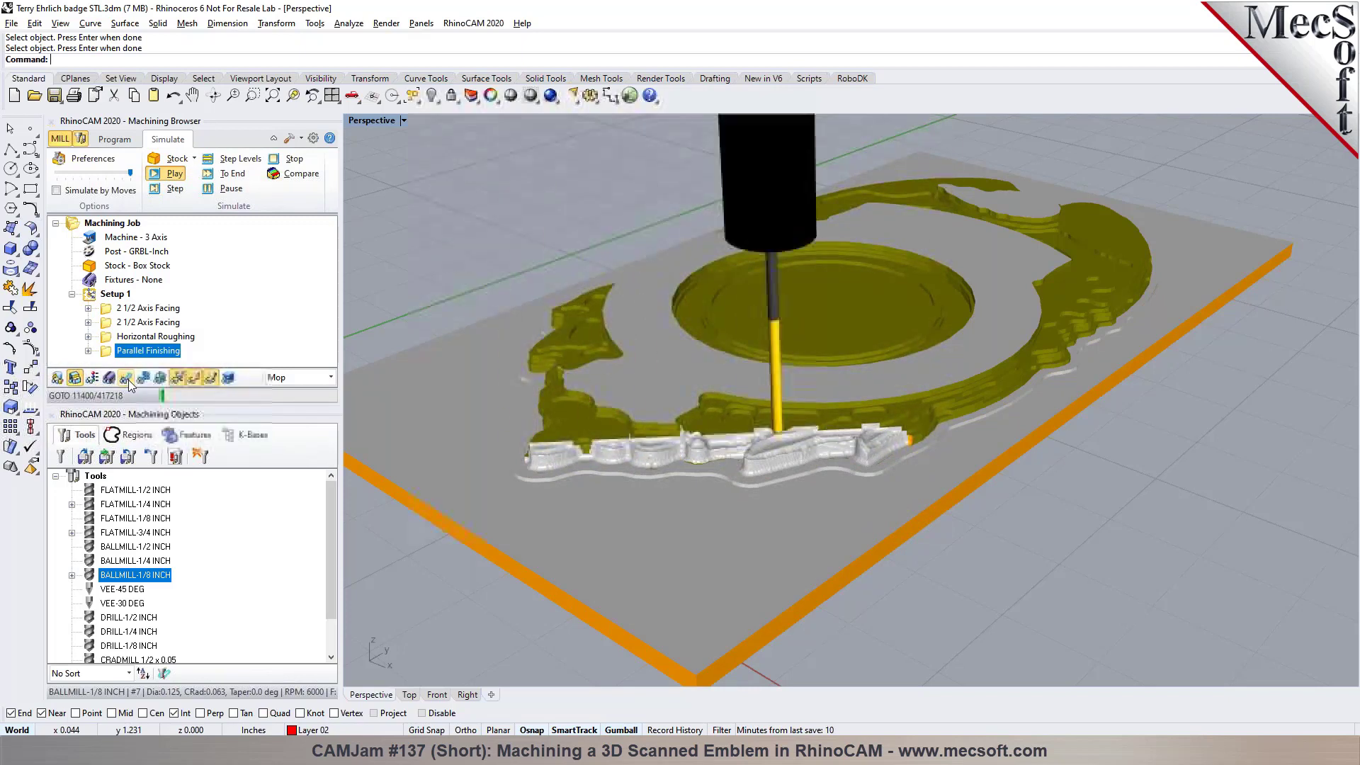
pyautogui.scroll(3, 542, 456)
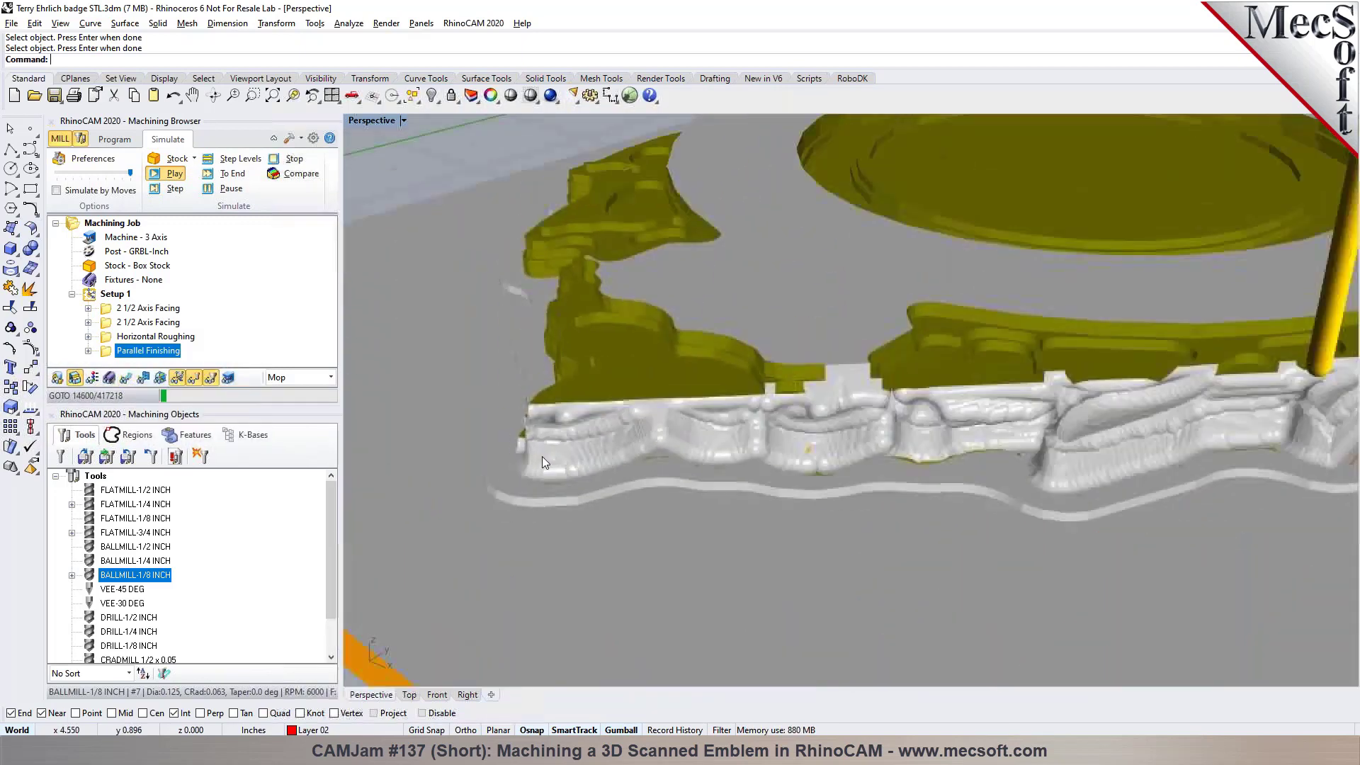
pyautogui.scroll(-3, 542, 456)
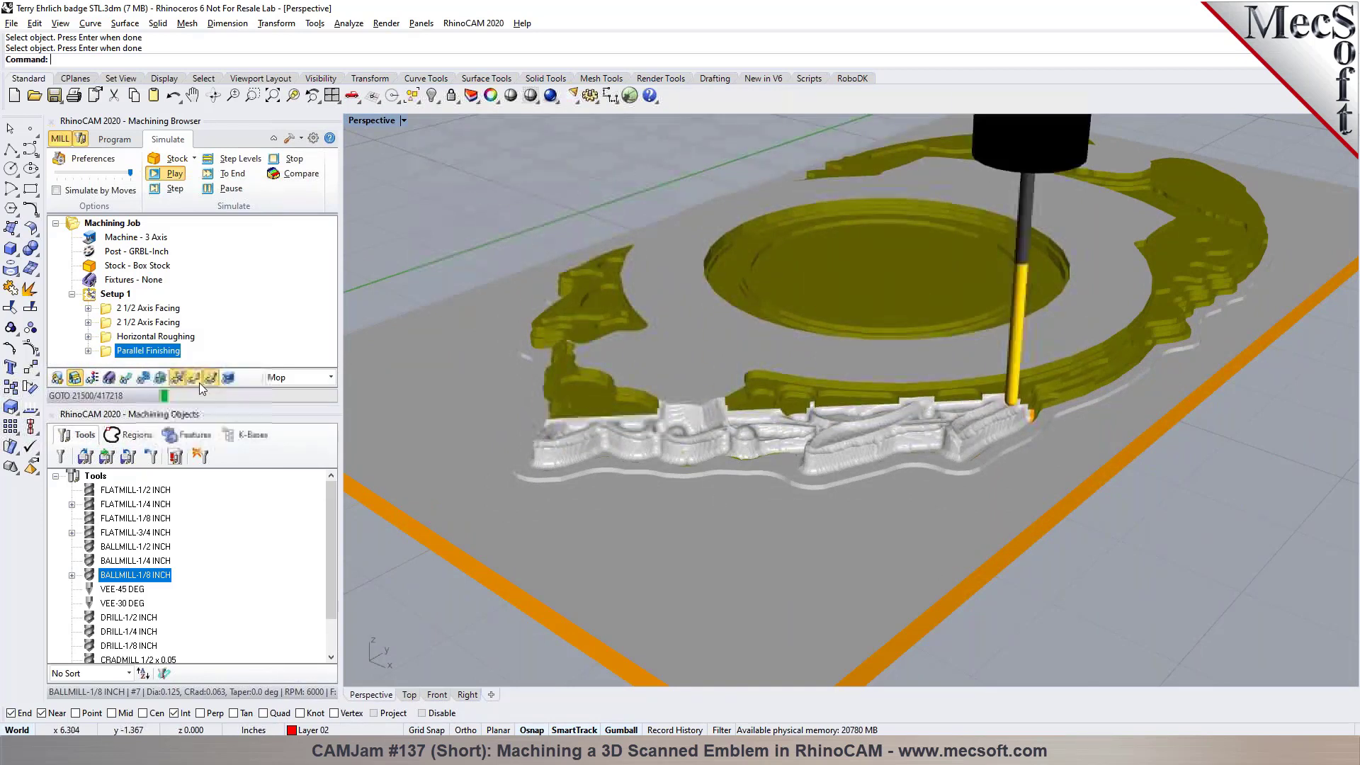
# Step: Examine the running finishing simulation in the Top and Perspective views, and run it to the end
pyautogui.click(410, 696)
pyautogui.scroll(4, 719, 504)
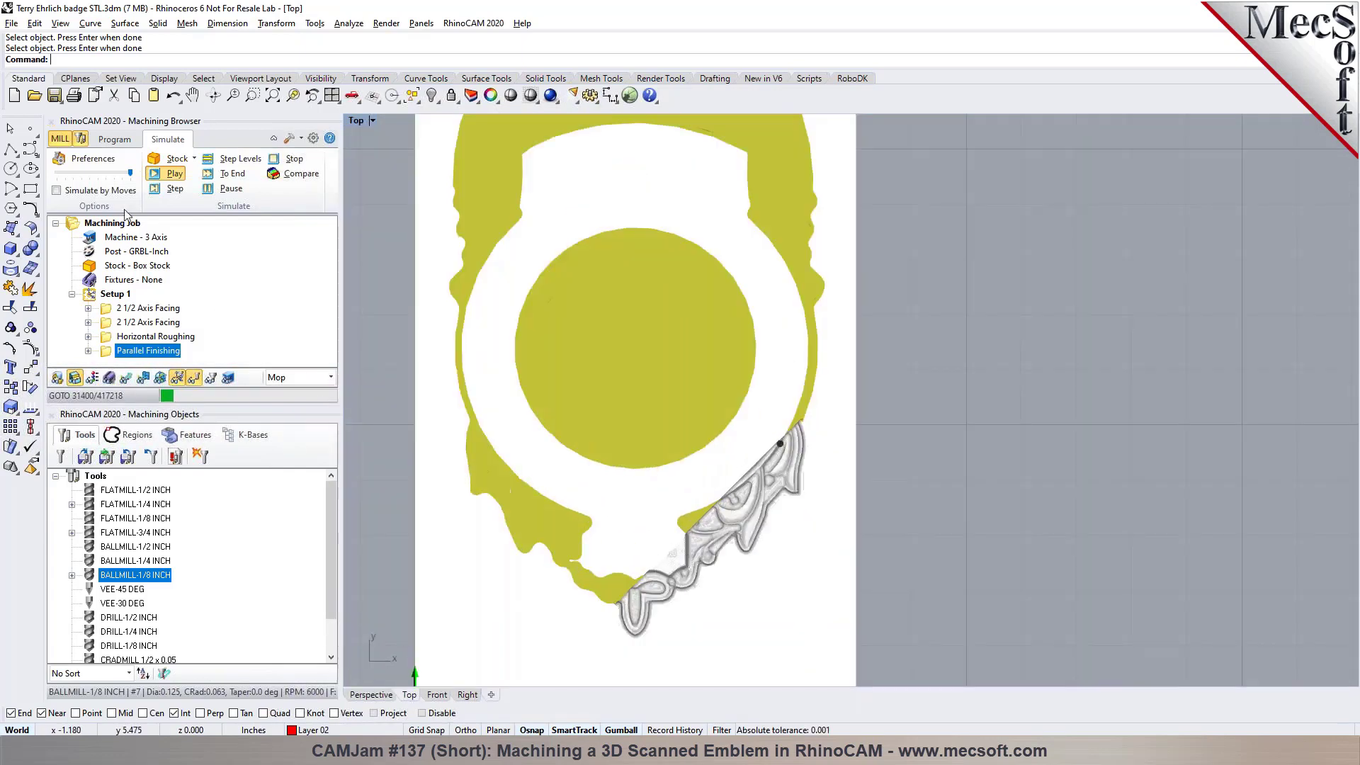
pyautogui.click(371, 695)
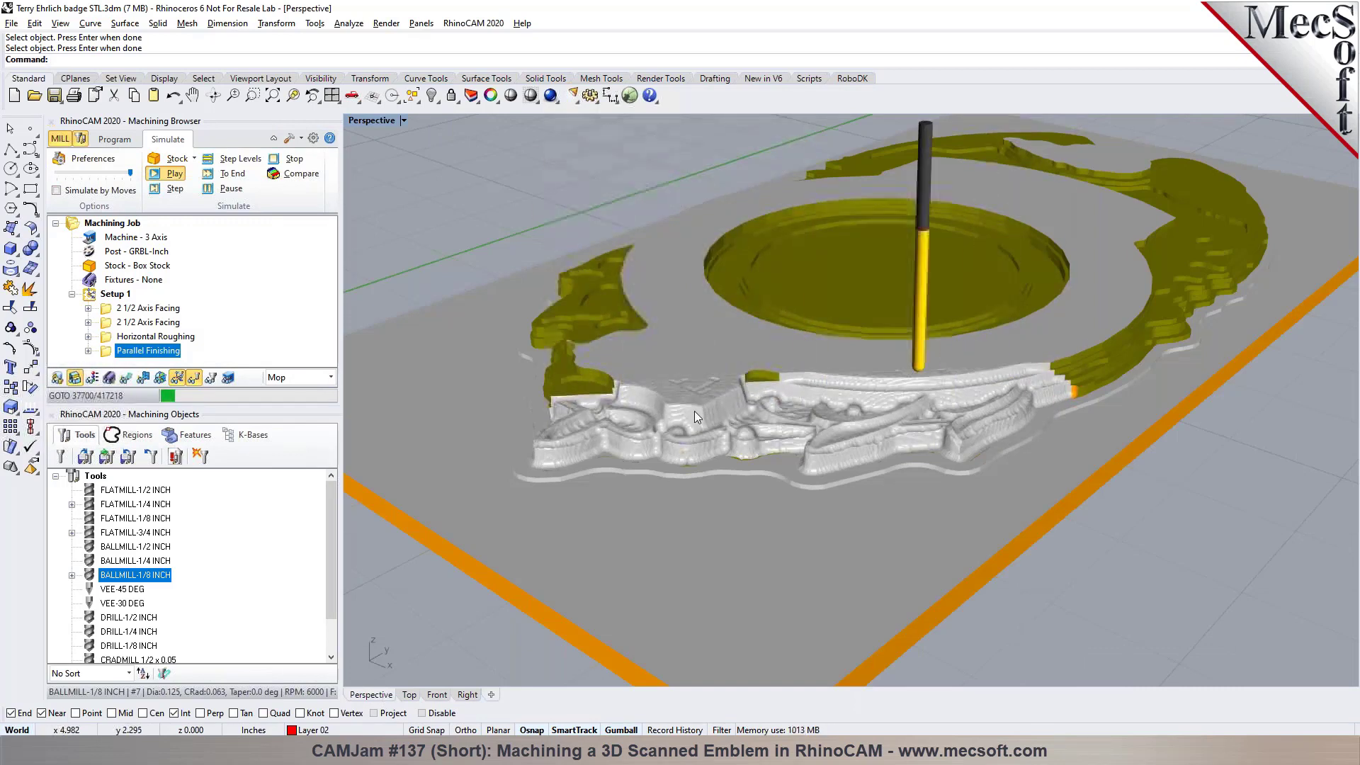
pyautogui.scroll(3, 680, 414)
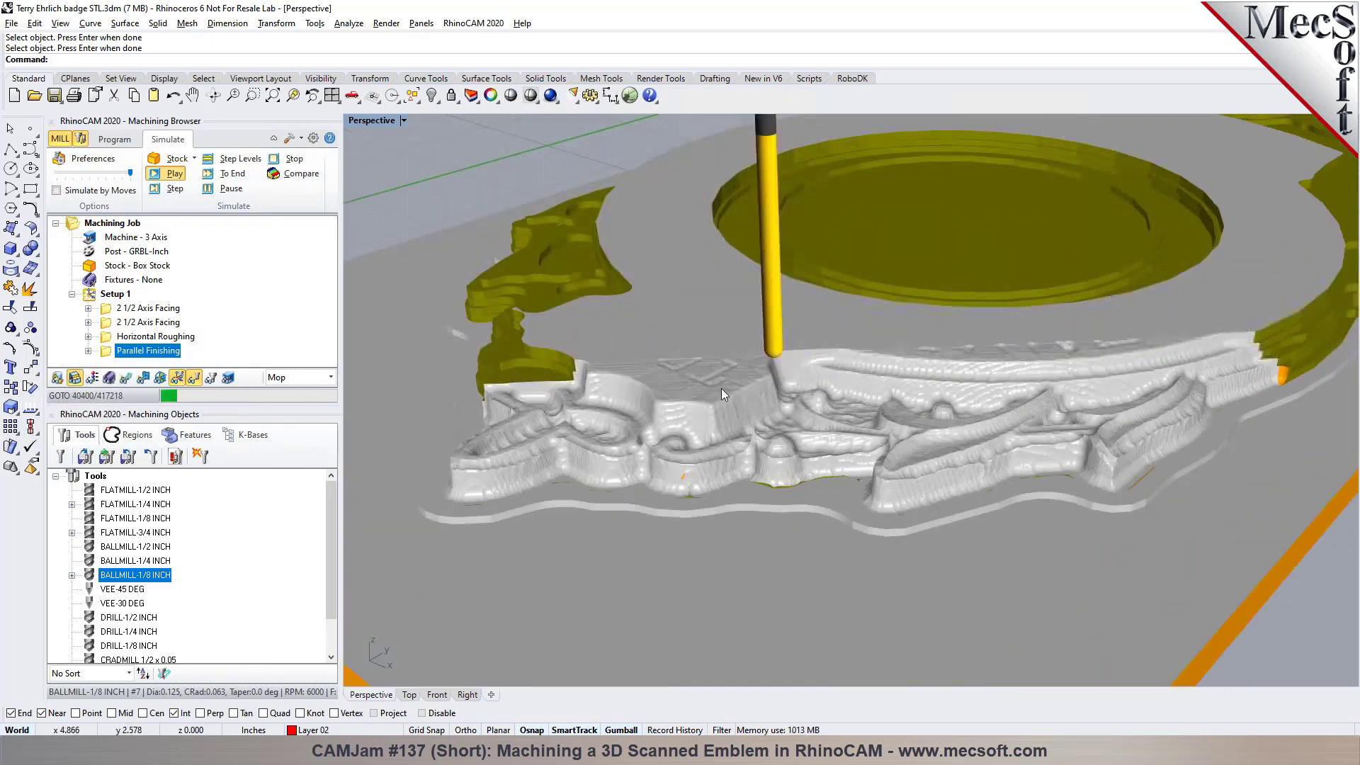
pyautogui.scroll(-4, 721, 389)
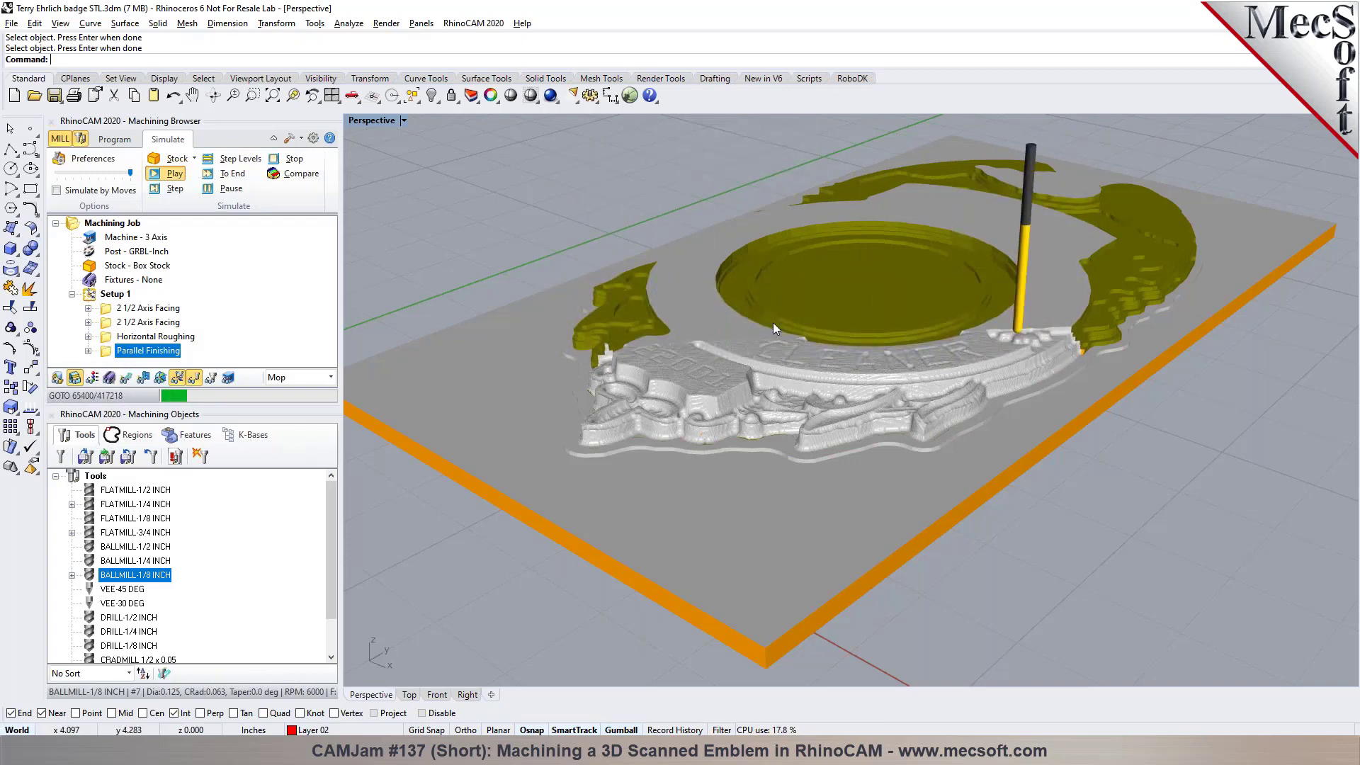
pyautogui.scroll(-2, 784, 362)
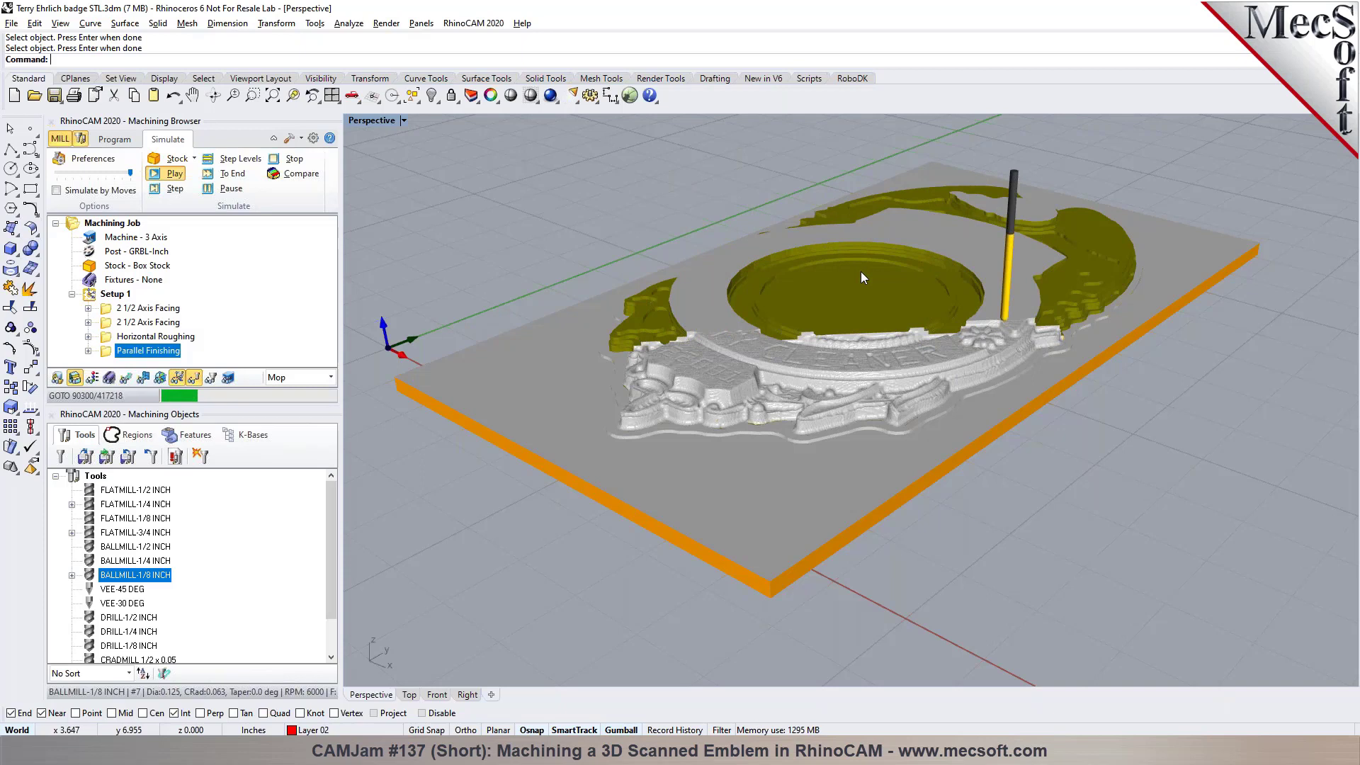
pyautogui.click(224, 190)
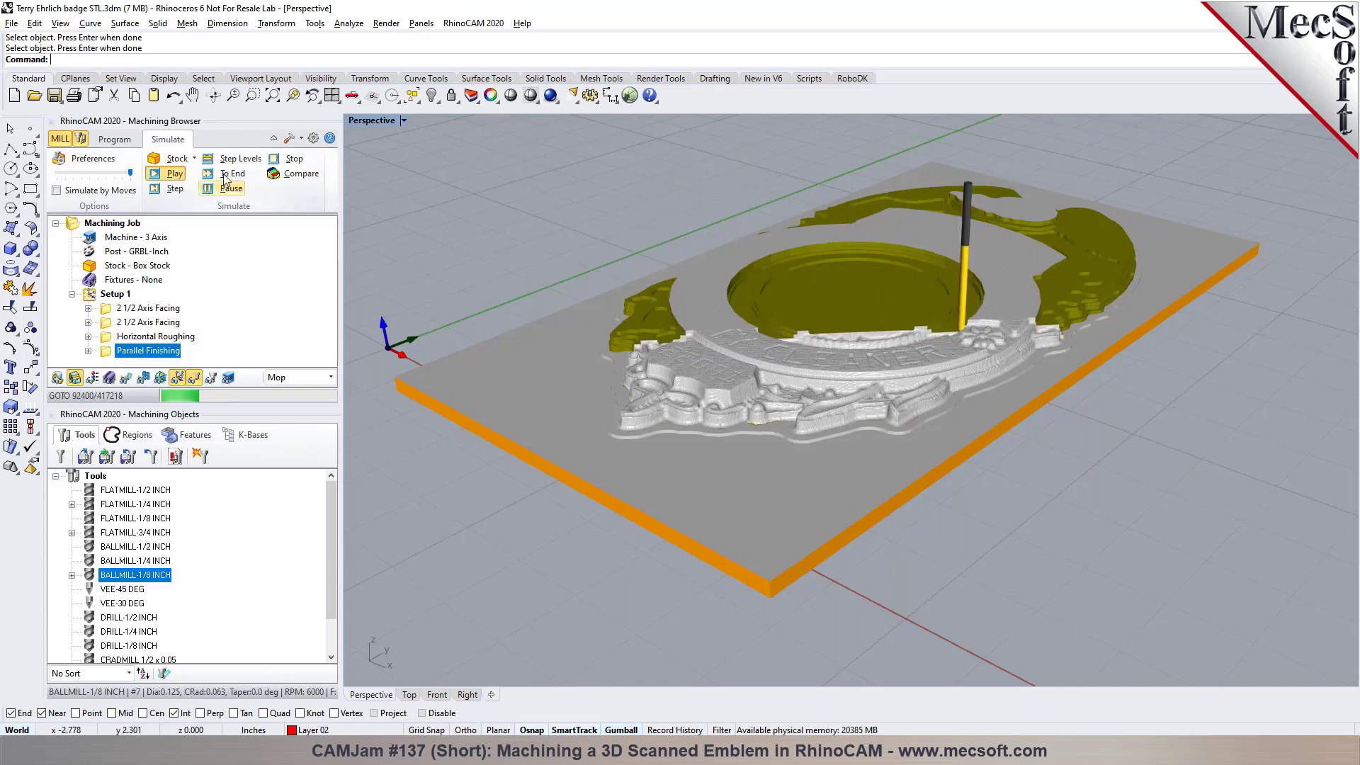
pyautogui.click(225, 176)
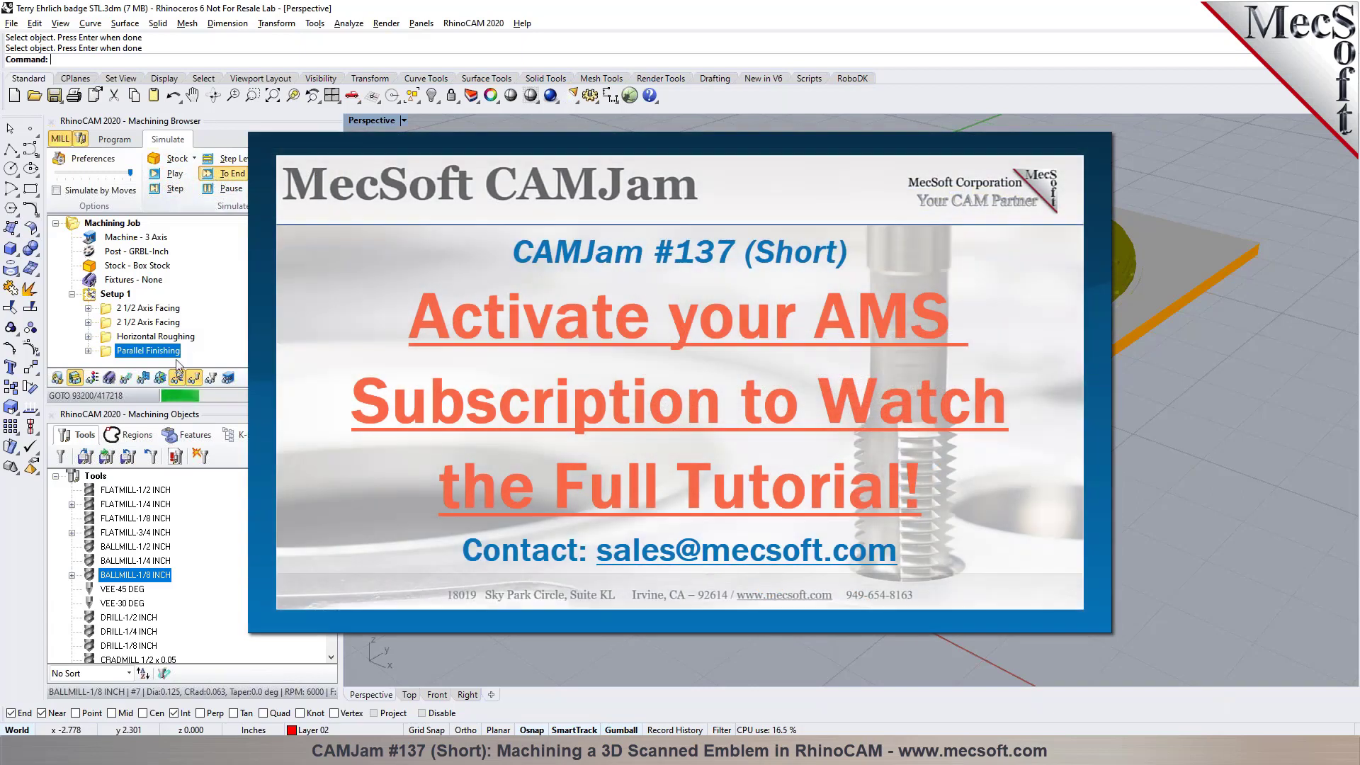